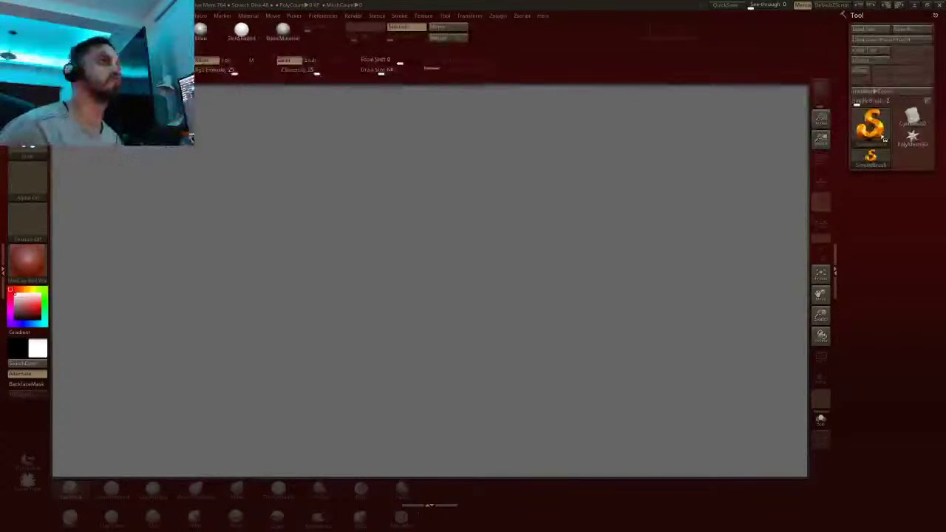
pyautogui.click(912, 117)
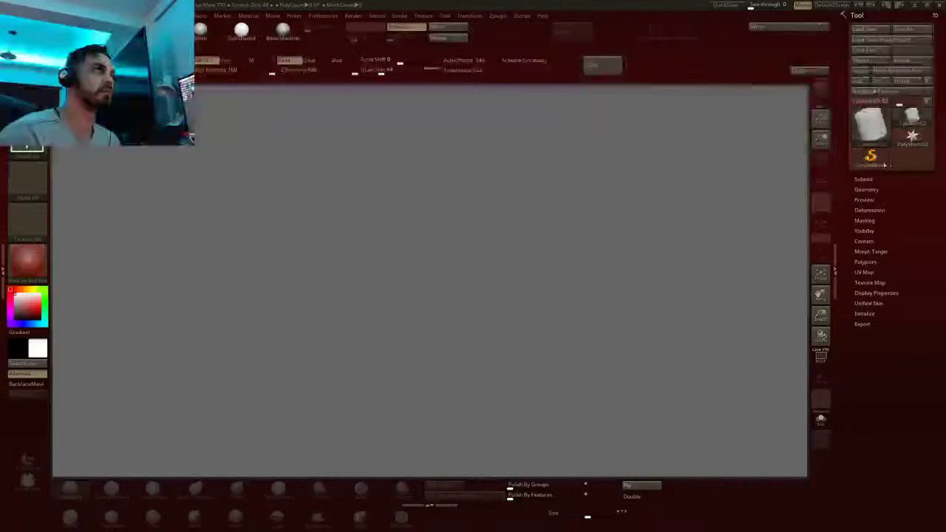
pyautogui.click(872, 158)
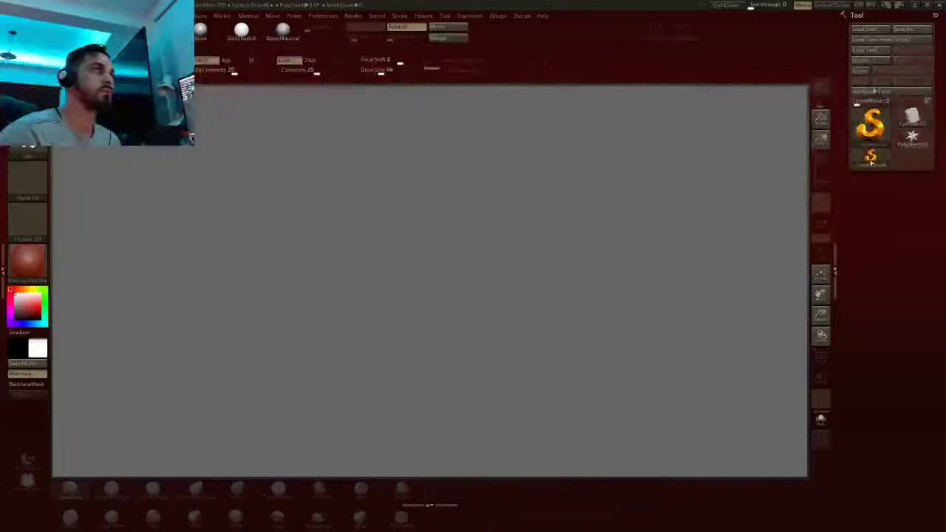
pyautogui.click(913, 139)
pyautogui.click(913, 116)
# Choose the Sphere3D primitive, hide LightBox and draw one large sphere in the middle of the canvas
pyautogui.click(886, 125)
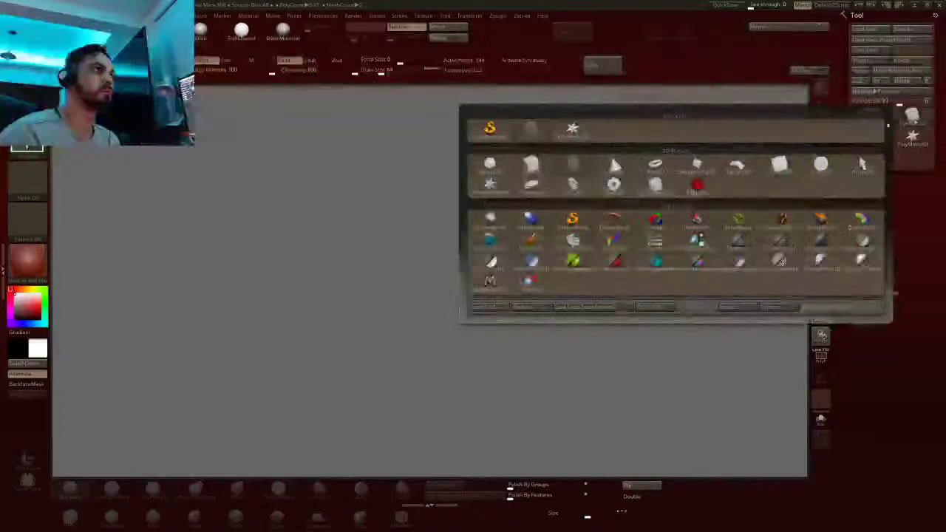
pyautogui.click(490, 165)
pyautogui.press(',')
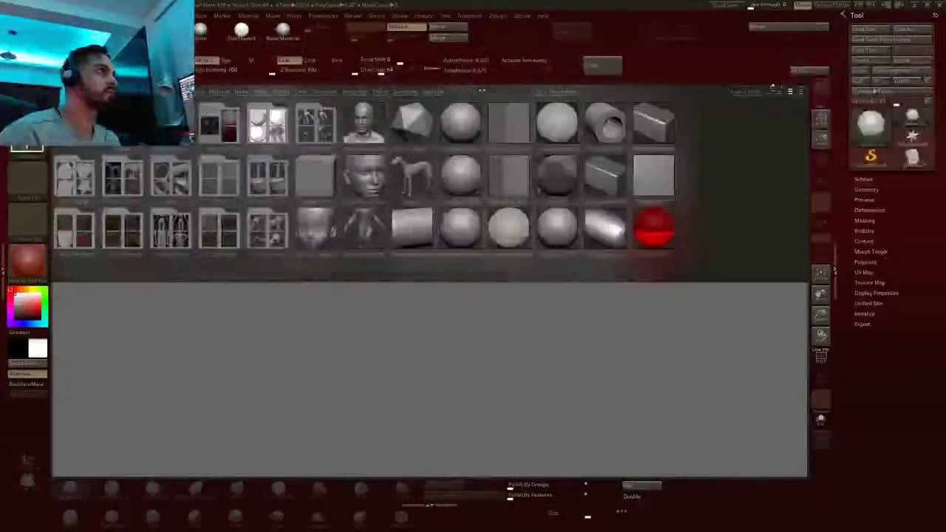
pyautogui.press(',')
pyautogui.moveTo(447, 253); pyautogui.dragTo(434, 410)
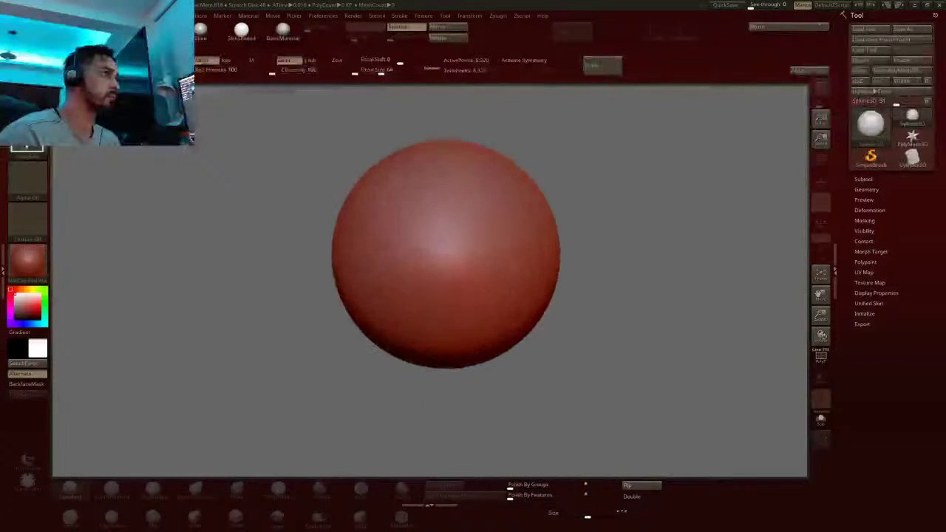
pyautogui.moveTo(446, 368); pyautogui.dragTo(446, 372)
# Apply BasicMaterial to the sphere and convert it into an editable PolyMesh3D
pyautogui.click(283, 29)
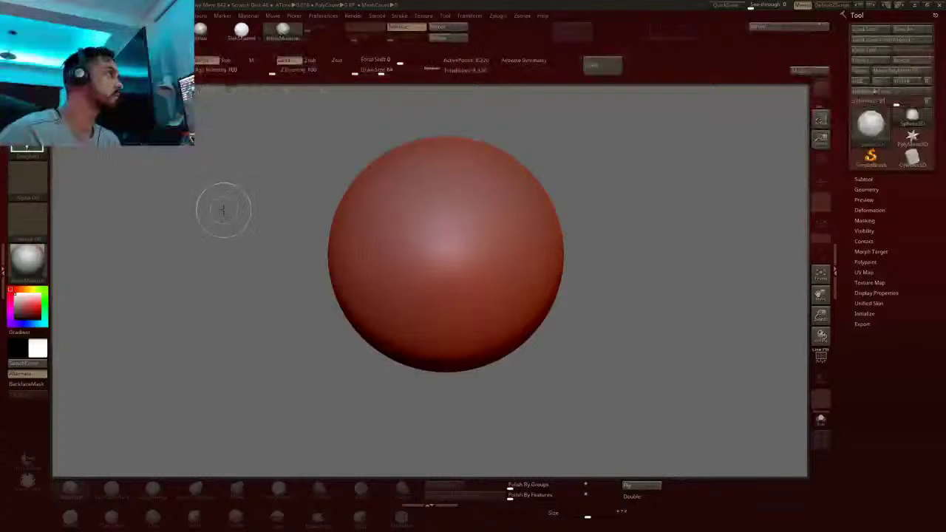
pyautogui.press('t')
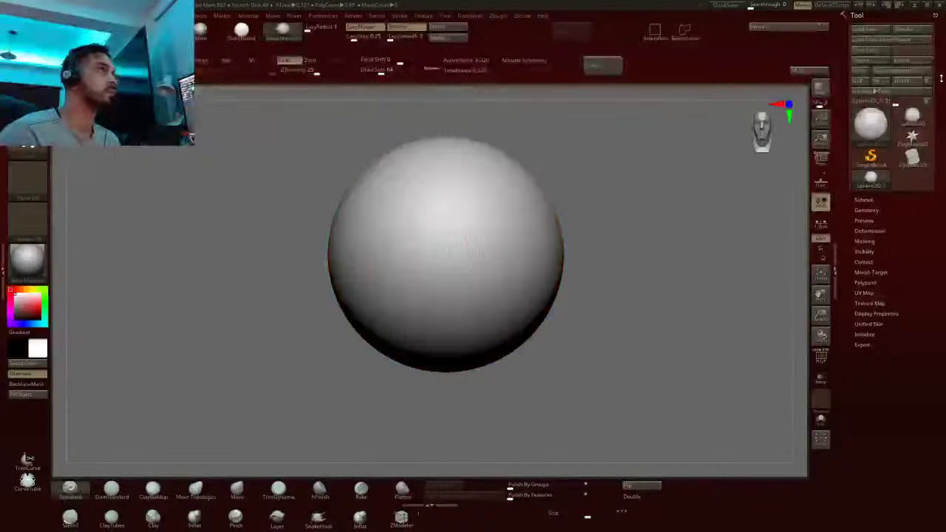
pyautogui.click(897, 70)
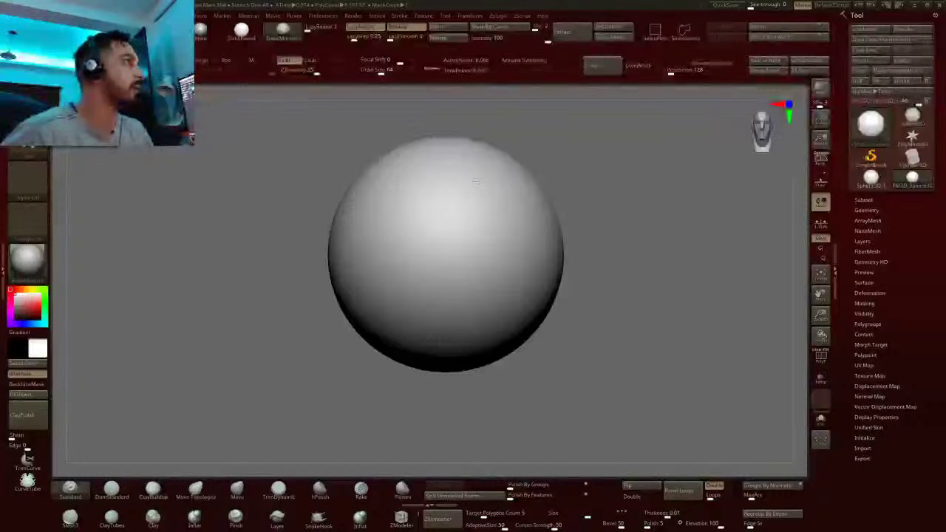
pyautogui.moveTo(476, 181); pyautogui.dragTo(445, 222, button='right')
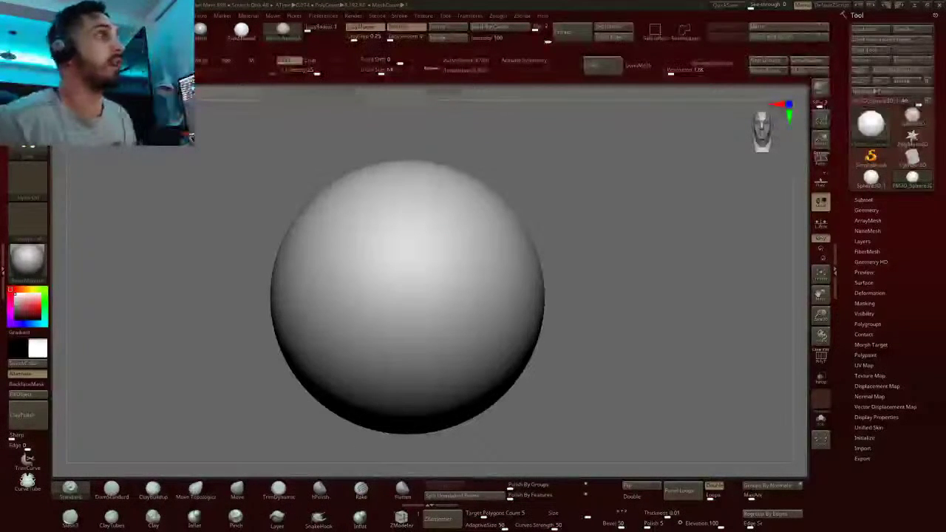
pyautogui.moveTo(465, 271)
pyautogui.keyDown('alt'); pyautogui.mouseDown(button='right')
pyautogui.moveTo(437, 272)
pyautogui.moveTo(448, 256)
pyautogui.moveTo(448, 278)
pyautogui.mouseUp(button='right'); pyautogui.keyUp('alt')
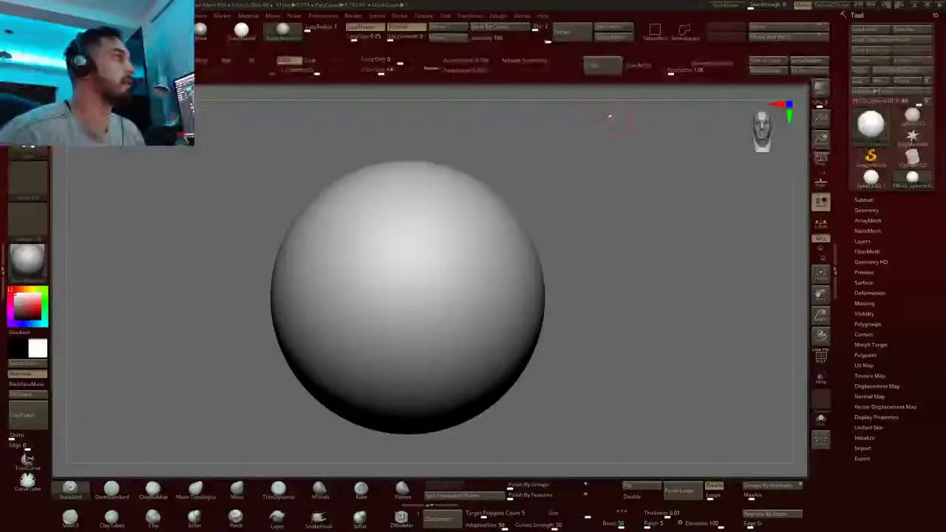
pyautogui.keyDown('alt'); pyautogui.moveTo(562, 222); pyautogui.dragTo(435, 206); pyautogui.keyUp('alt')
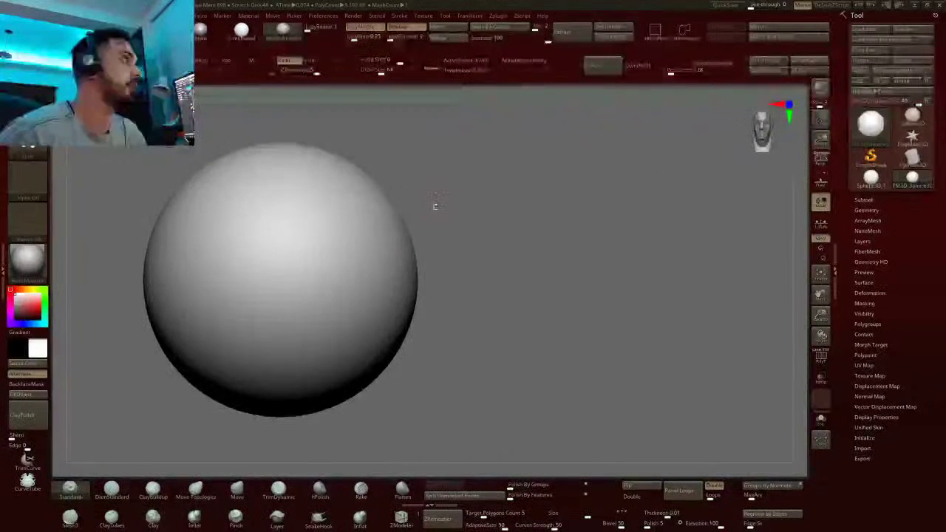
pyautogui.click(423, 16)
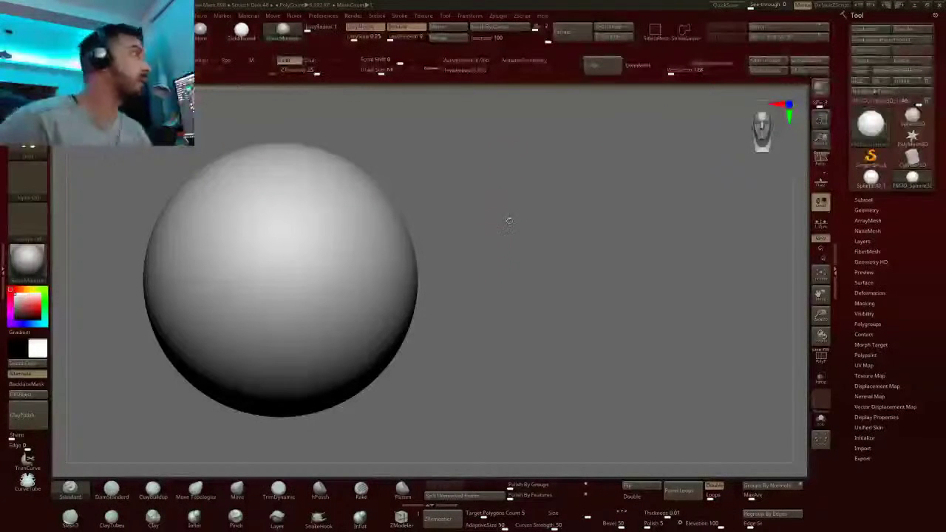
pyautogui.keyDown('ctrl'); pyautogui.moveTo(474, 247); pyautogui.dragTo(458, 242, button='right'); pyautogui.keyUp('ctrl')
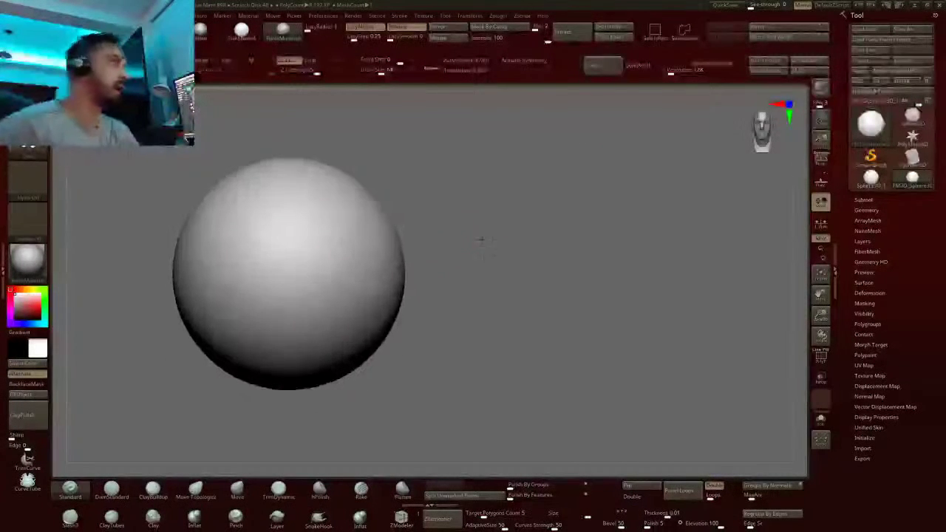
pyautogui.keyDown('alt'); pyautogui.moveTo(480, 239); pyautogui.dragTo(577, 238); pyautogui.keyUp('alt')
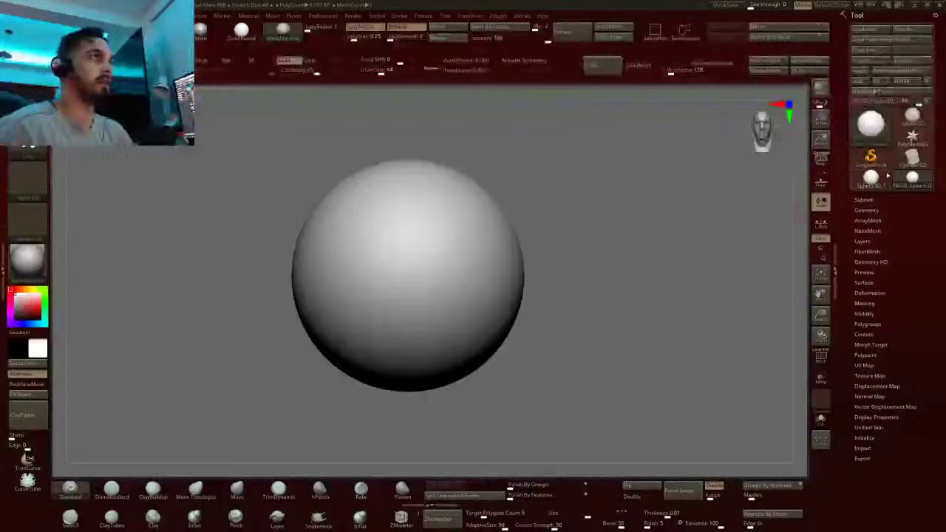
pyautogui.click(500, 17)
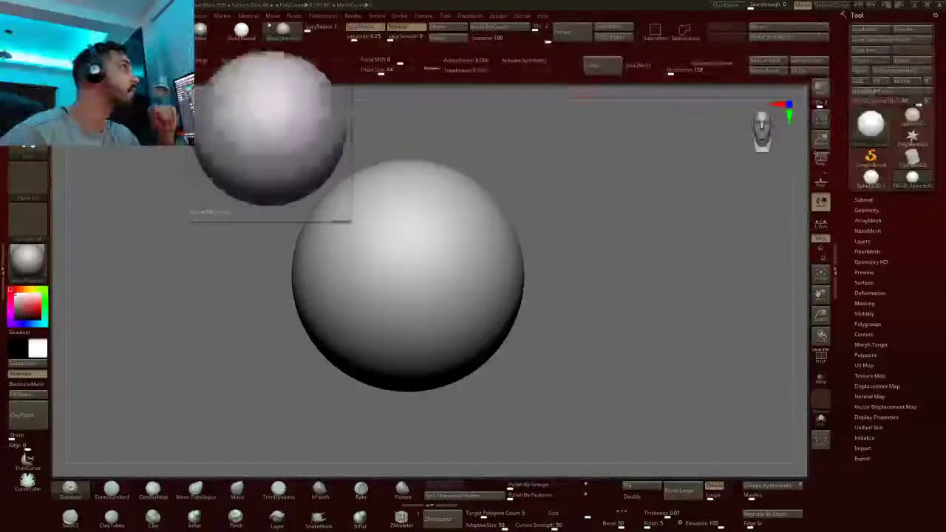
pyautogui.click(323, 16)
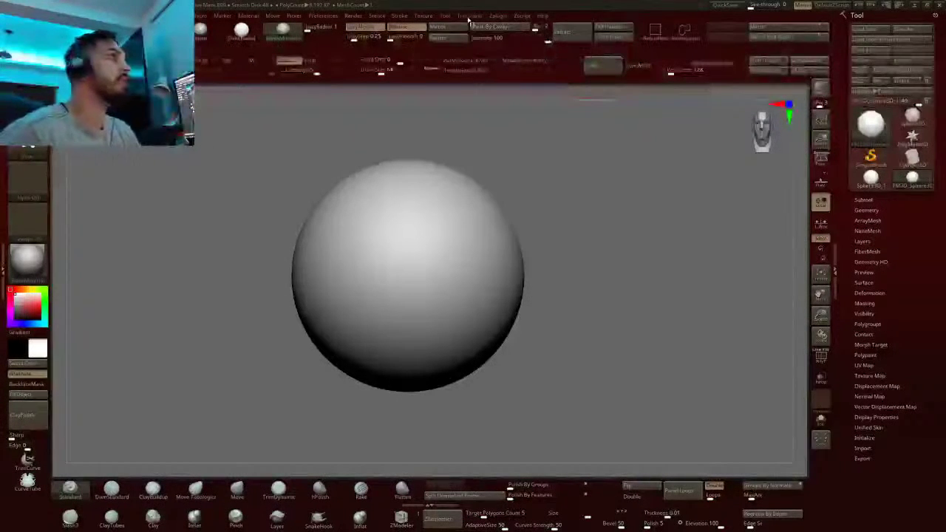
# Start a texture import, browse to the referencias folder on the desktop and show its images as large thumbnails
pyautogui.click(424, 17)
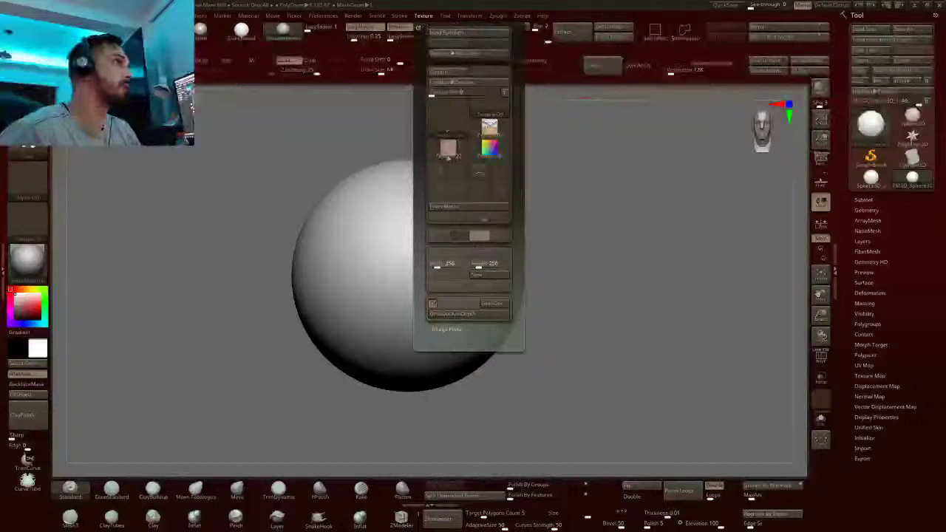
pyautogui.click(450, 119)
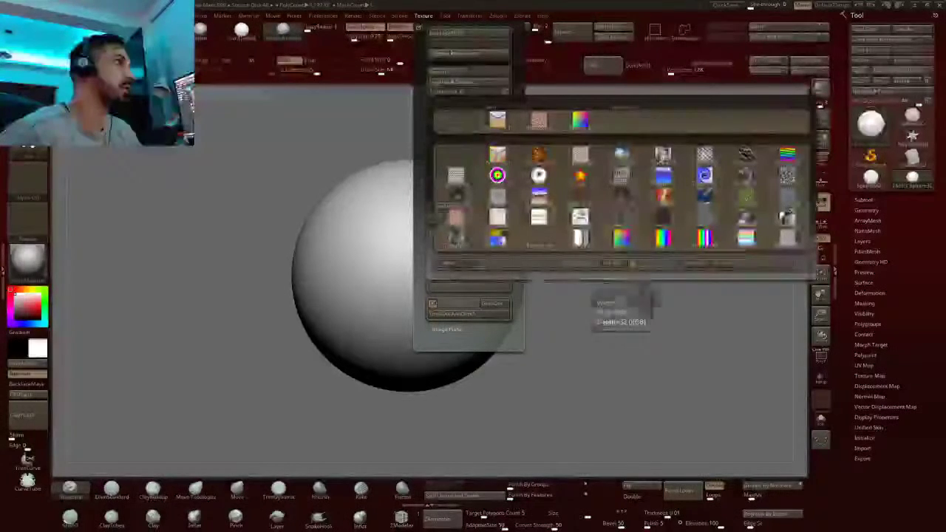
pyautogui.click(457, 266)
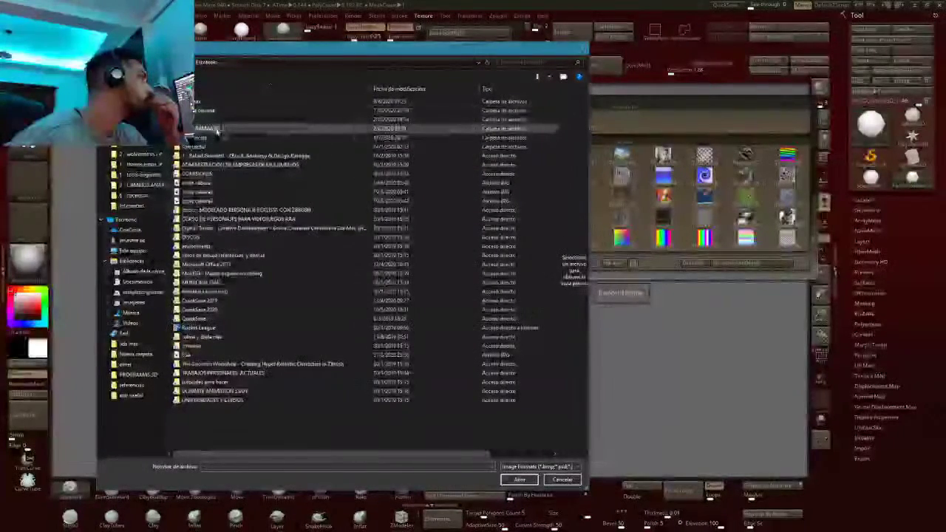
pyautogui.doubleClick(215, 129)
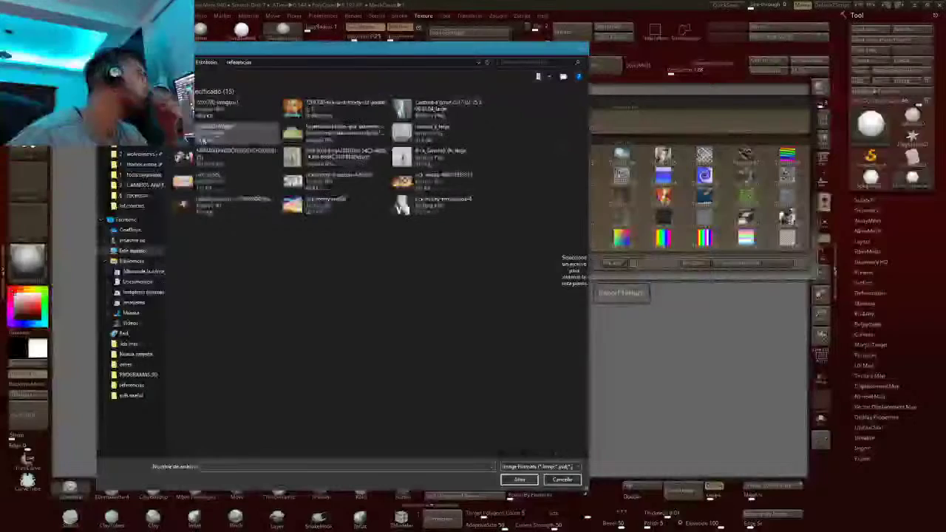
pyautogui.keyDown('ctrl'); pyautogui.scroll(3, 269, 183); pyautogui.keyUp('ctrl')
pyautogui.keyDown('ctrl'); pyautogui.scroll(4, 274, 182); pyautogui.keyUp('ctrl')
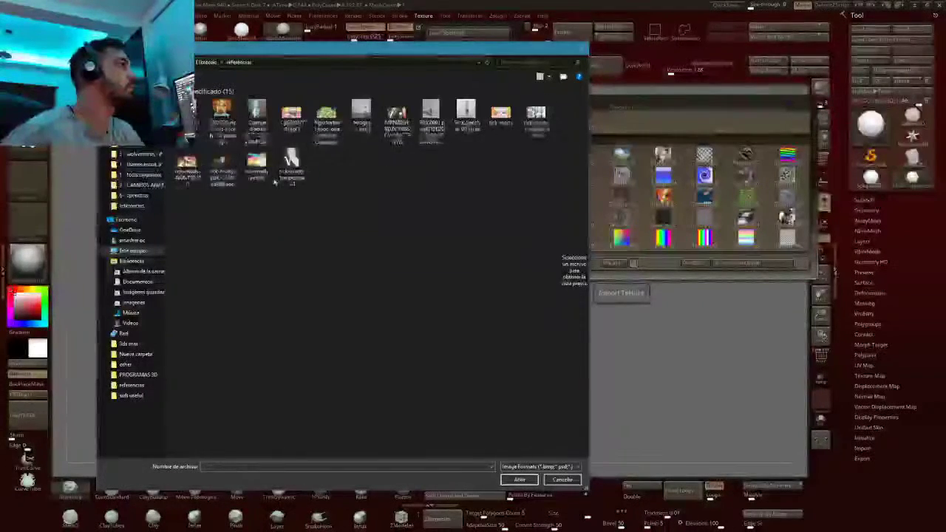
pyautogui.keyDown('ctrl'); pyautogui.scroll(1, 277, 175); pyautogui.keyUp('ctrl')
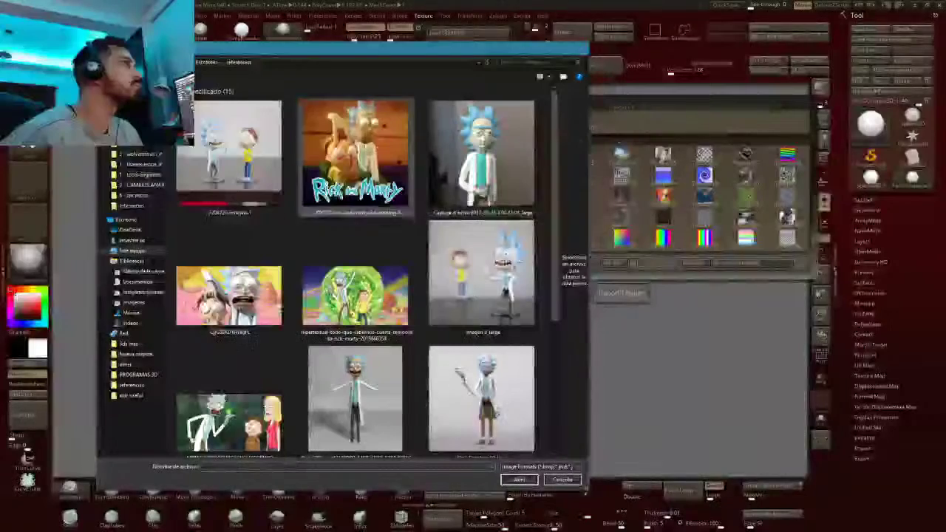
# Import five Rick and Morty reference images as textures, including Rick_Sanchez_00_large and rick-morty-temporada-4
pyautogui.click(481, 273)
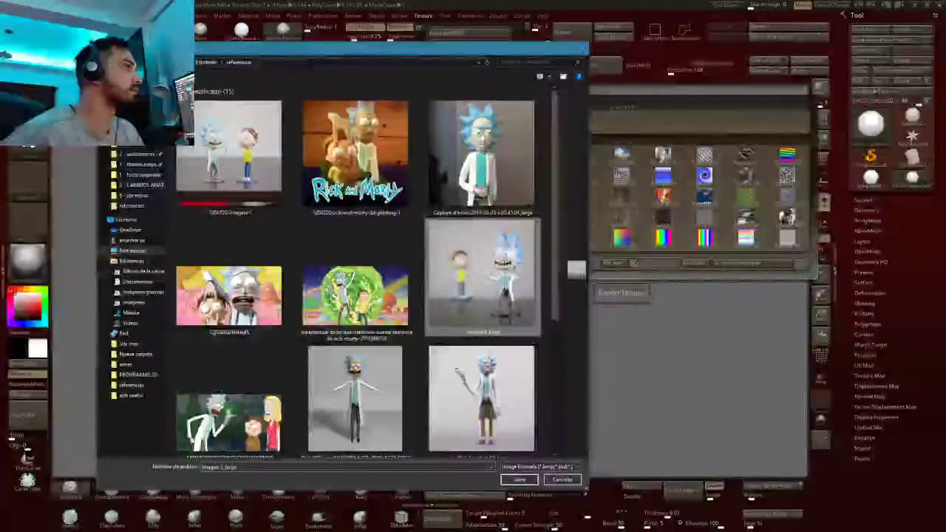
pyautogui.keyDown('ctrl'); pyautogui.click(355, 400); pyautogui.keyUp('ctrl')
pyautogui.keyDown('ctrl'); pyautogui.click(500, 403); pyautogui.keyUp('ctrl')
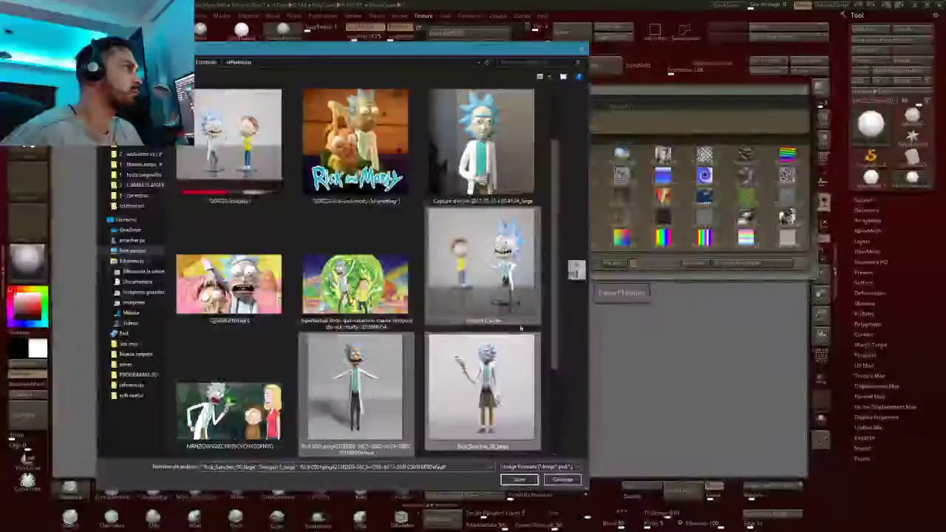
pyautogui.moveTo(556, 214); pyautogui.dragTo(554, 337)
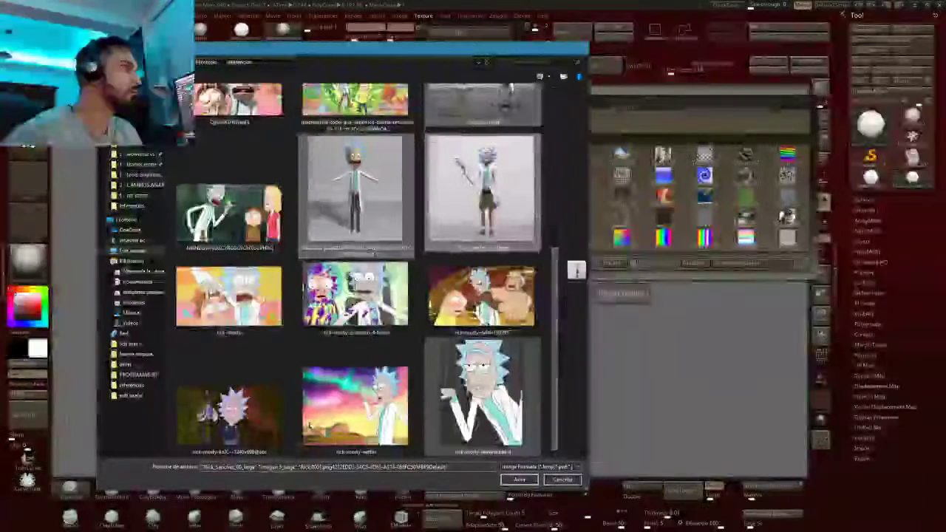
pyautogui.keyDown('ctrl'); pyautogui.click(480, 391); pyautogui.keyUp('ctrl')
pyautogui.keyDown('ctrl'); pyautogui.click(229, 296); pyautogui.keyUp('ctrl')
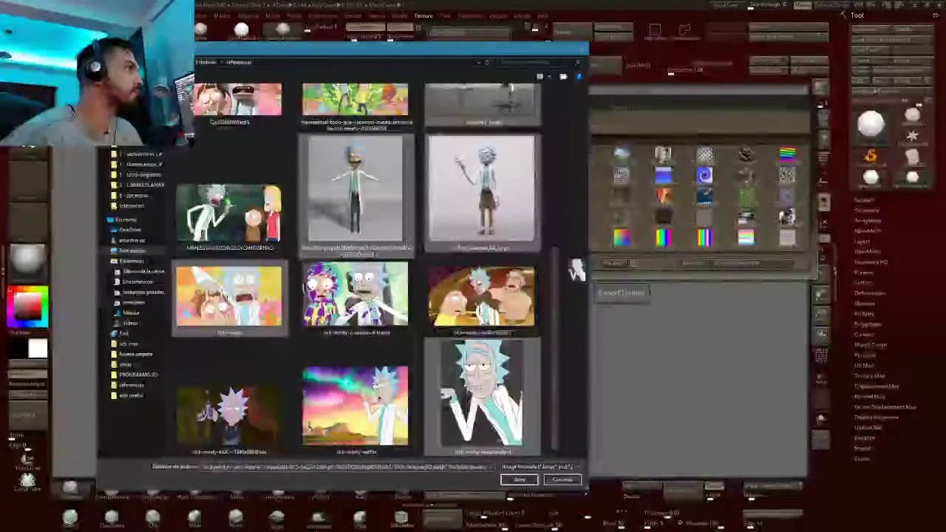
pyautogui.keyDown('ctrl'); pyautogui.click(355, 296); pyautogui.keyUp('ctrl')
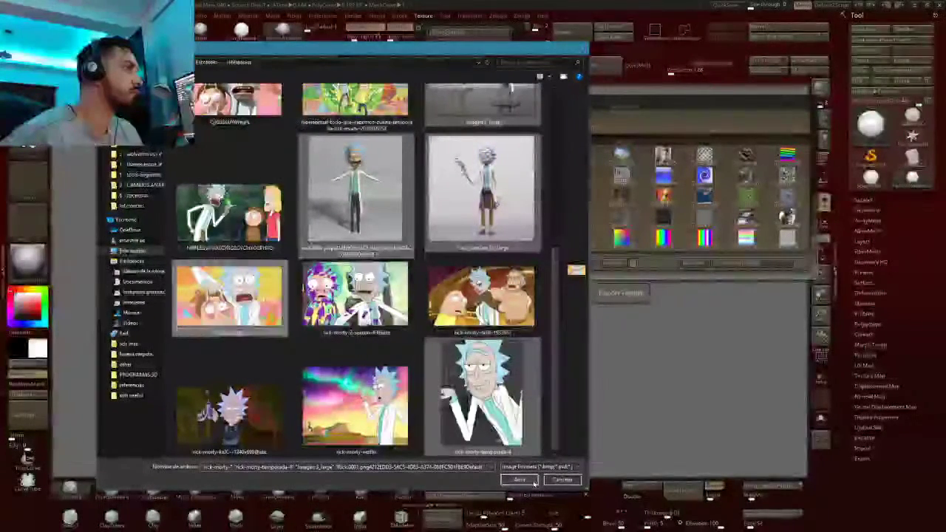
pyautogui.click(535, 481)
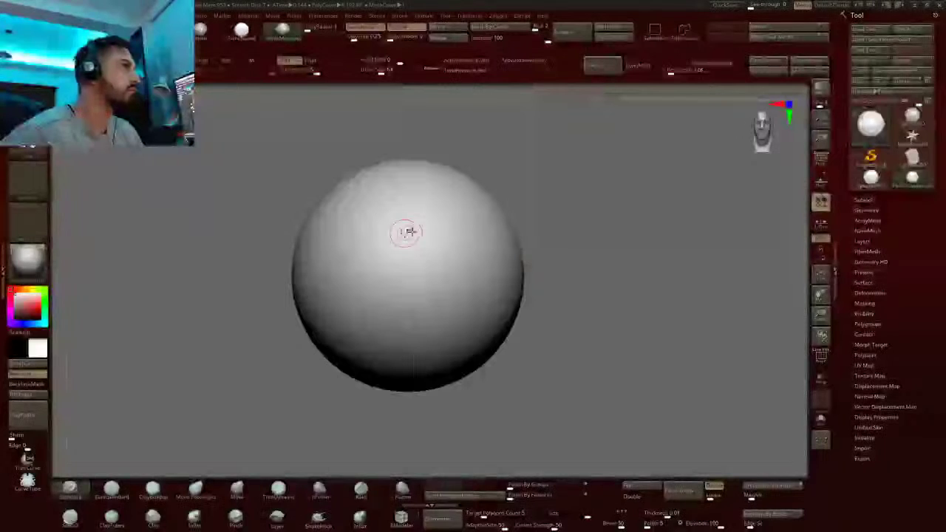
# Add the rick-morty-temporada-4 texture to Spotlight and centre the Spotlight dial on the picture beside the character's shoulder
pyautogui.click(426, 17)
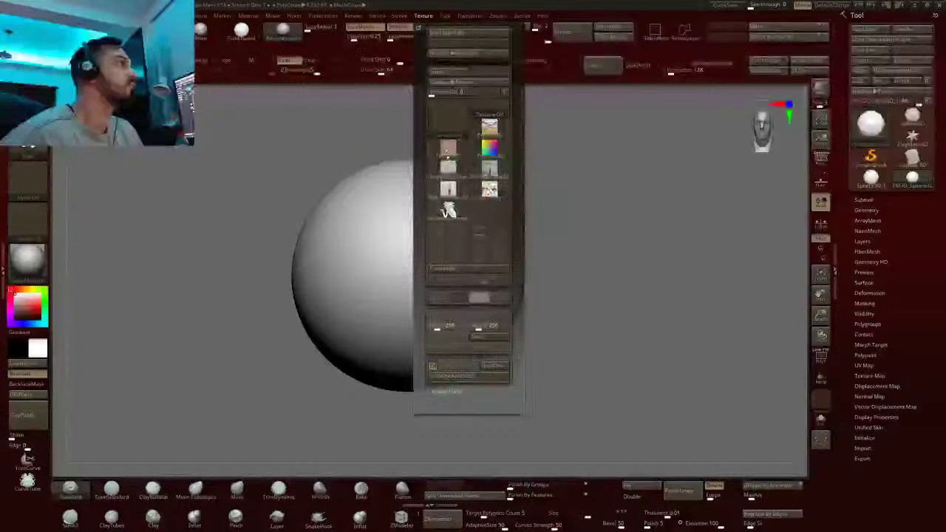
pyautogui.click(453, 169)
pyautogui.click(489, 111)
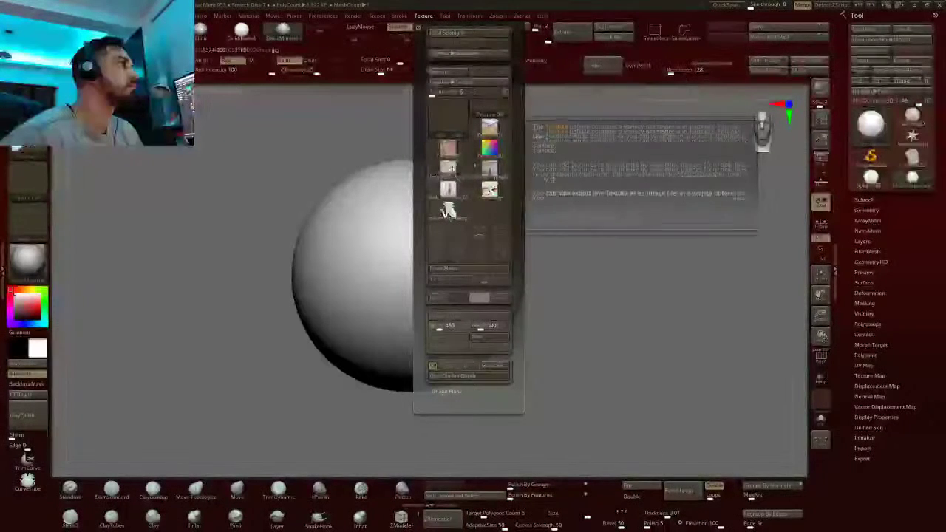
pyautogui.click(451, 174)
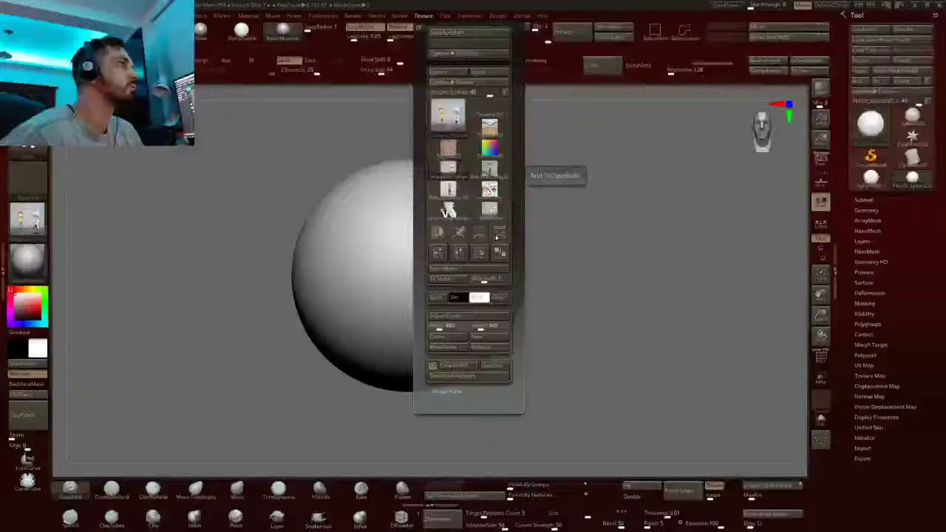
pyautogui.moveTo(448, 191)
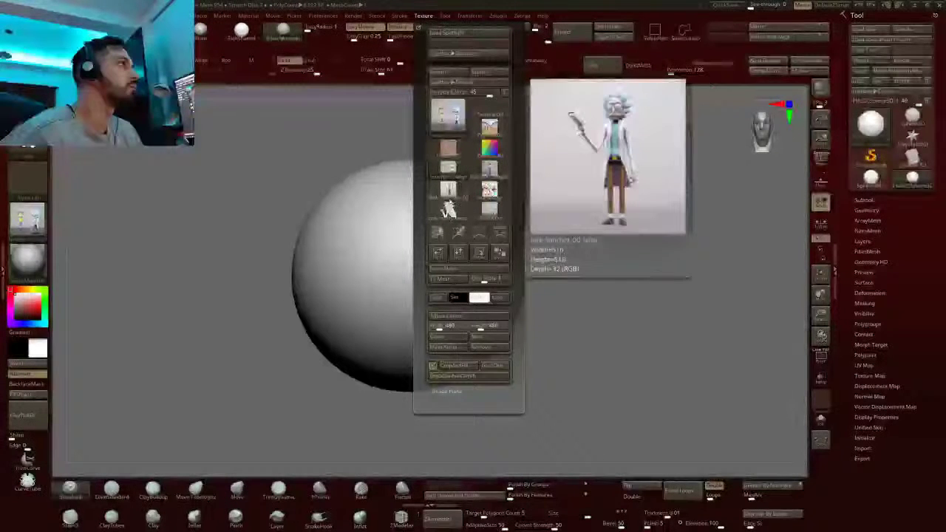
pyautogui.click(447, 210)
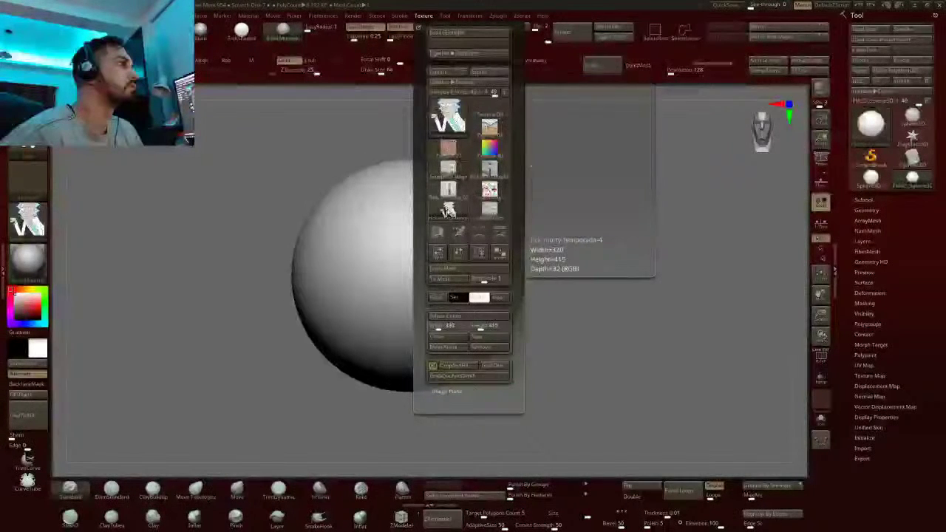
pyautogui.click(500, 236)
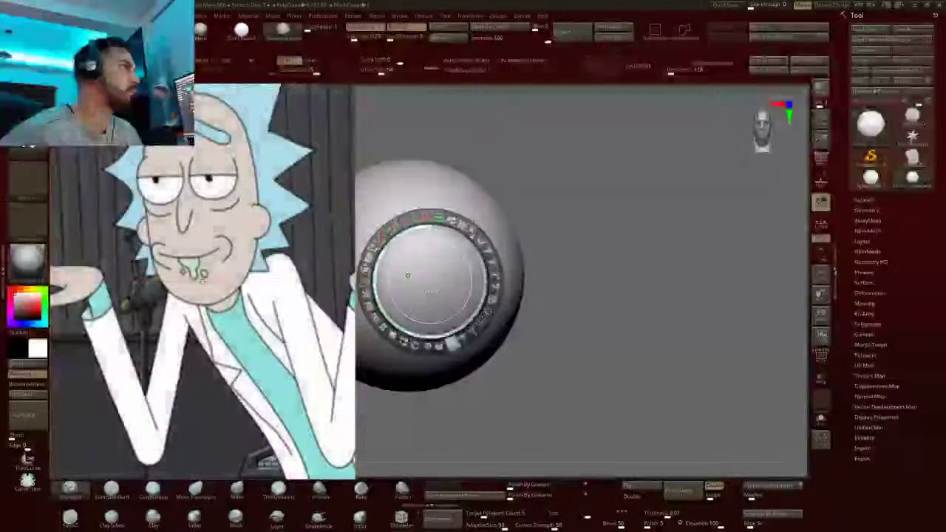
pyautogui.click(304, 250)
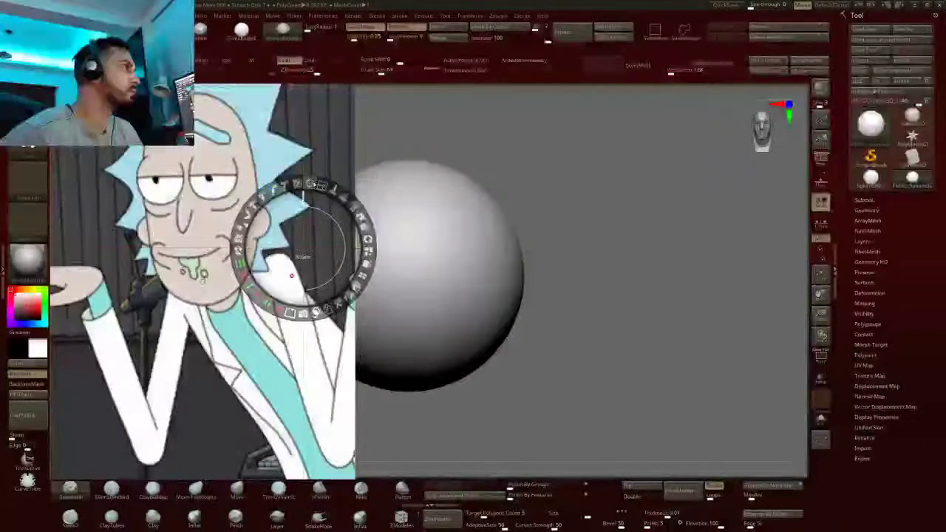
# Scale down the Rick picture in Spotlight, place it to the left of the sphere, and leave Spotlight editing with the picture still showing
pyautogui.moveTo(323, 184); pyautogui.dragTo(255, 203)
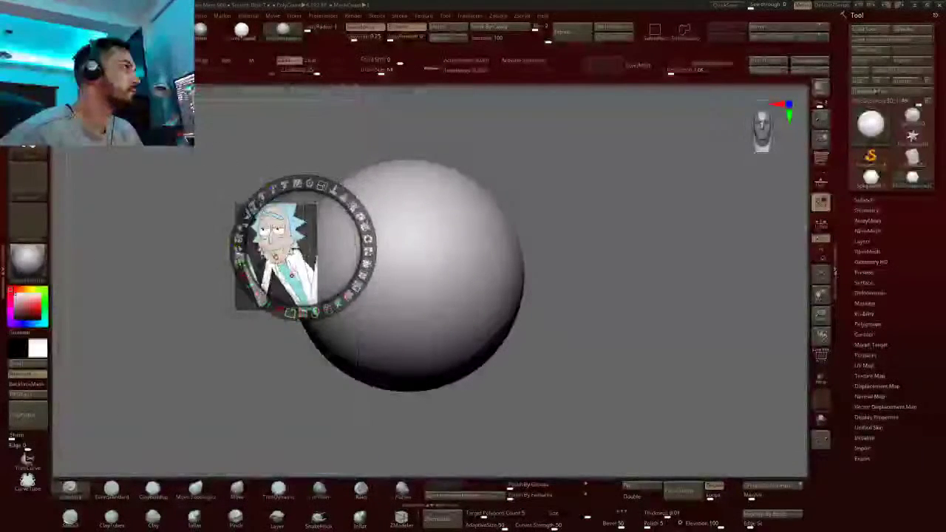
pyautogui.moveTo(303, 248); pyautogui.dragTo(140, 237)
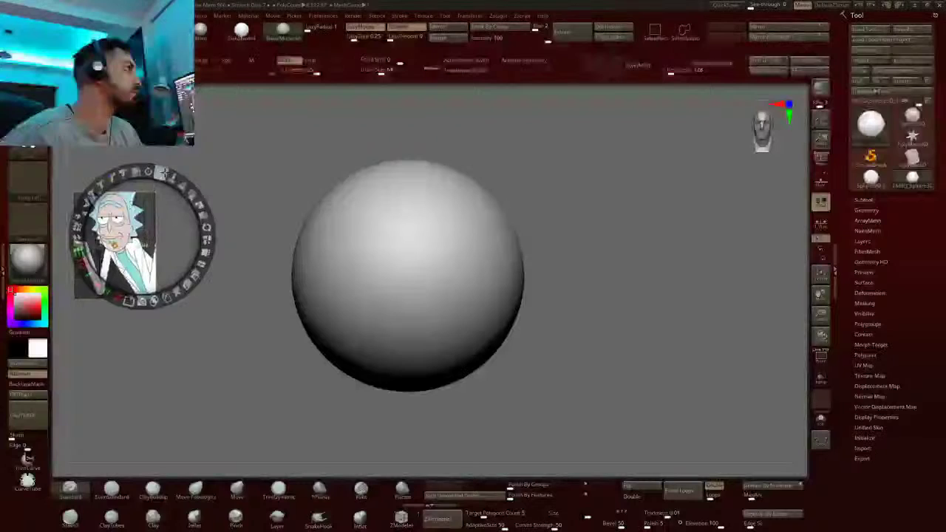
pyautogui.moveTo(162, 172); pyautogui.dragTo(213, 170)
pyautogui.moveTo(181, 254); pyautogui.dragTo(153, 248)
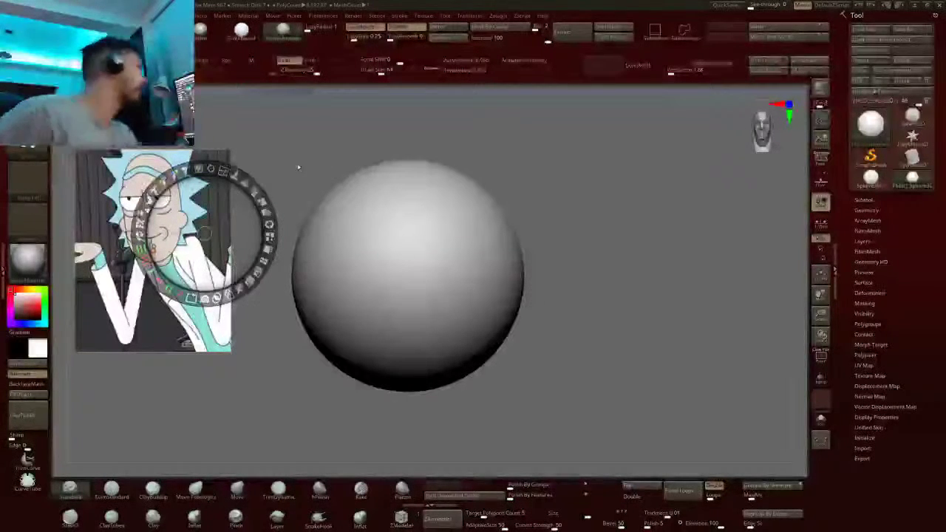
pyautogui.hotkey('shift', 'z')
pyautogui.hotkey('shift', 'z')
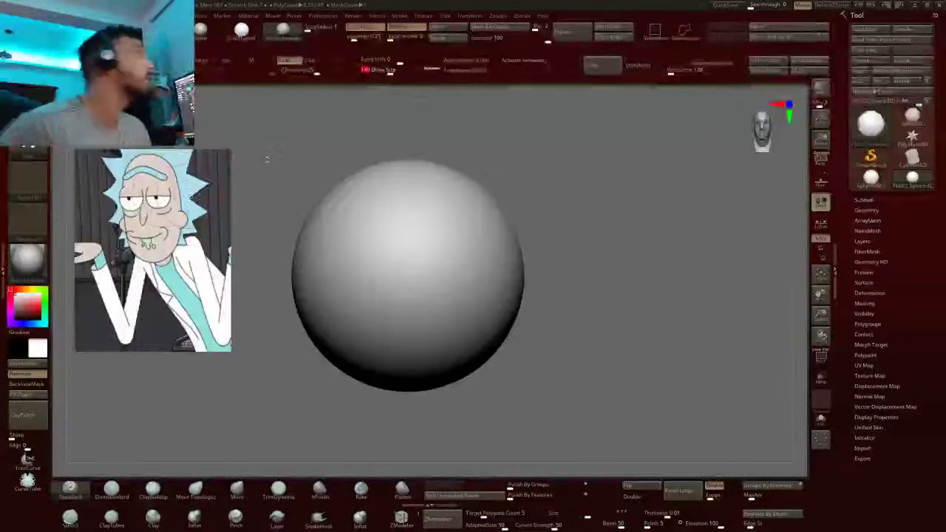
# Import the Rick and Morty artwork with mechanical armour as a new texture from the recent files
pyautogui.click(423, 16)
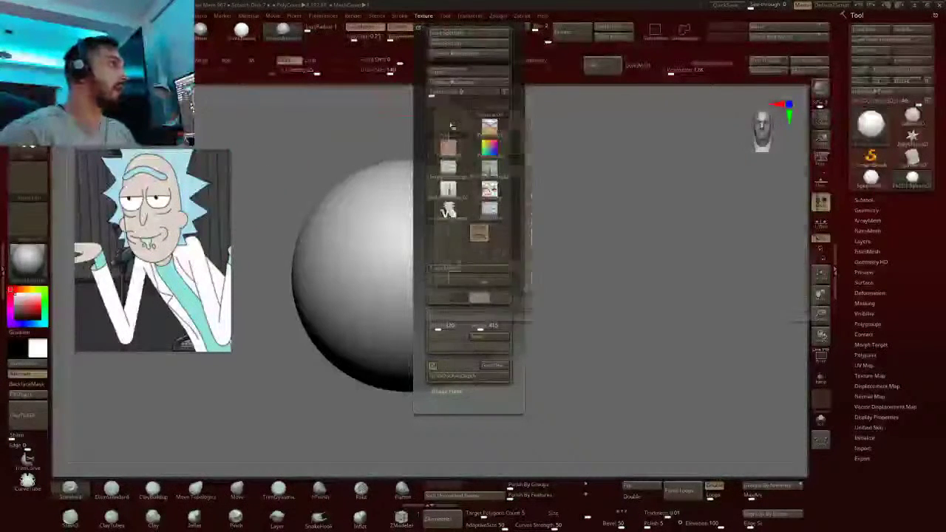
pyautogui.click(479, 233)
pyautogui.click(449, 309)
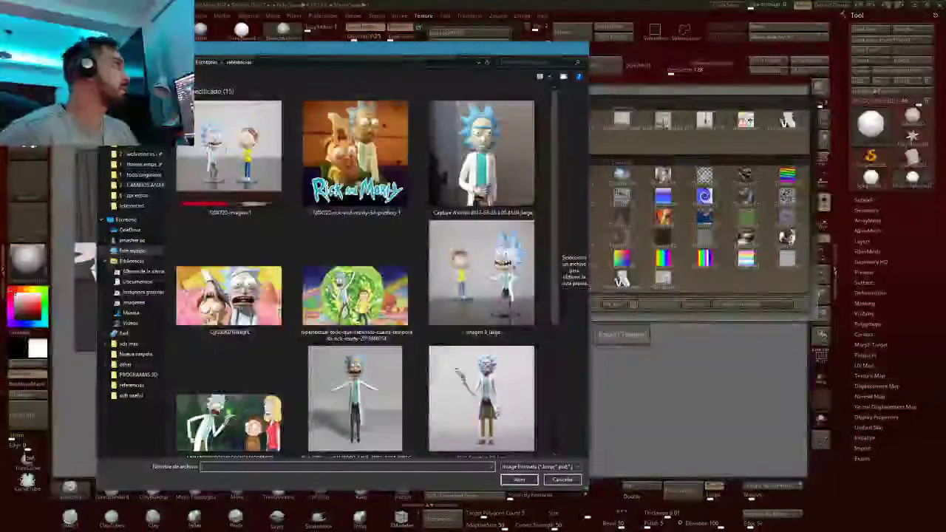
pyautogui.hotkey('alt', 'Up')
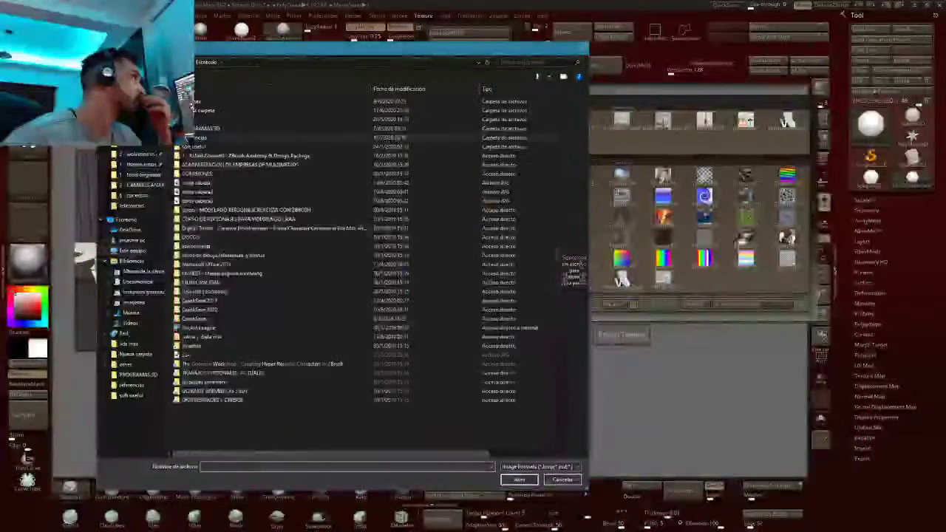
pyautogui.hotkey('alt', 'Up')
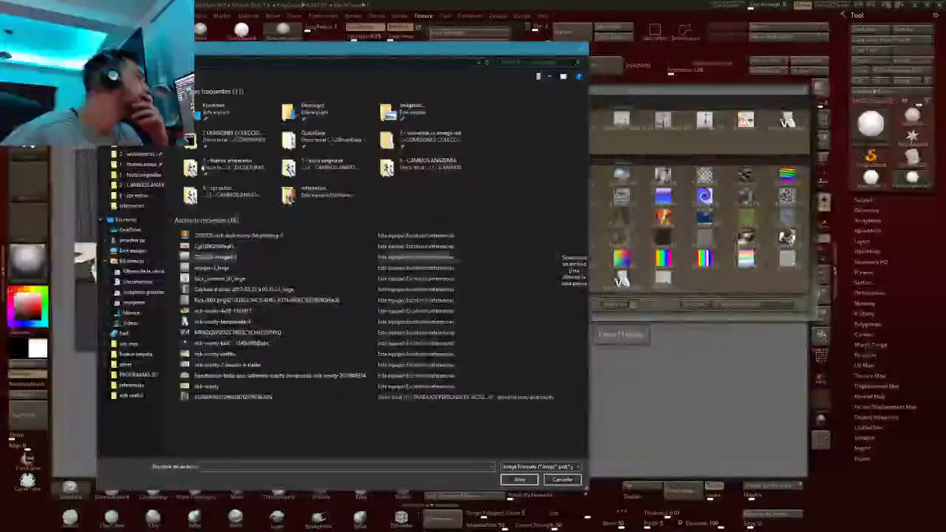
pyautogui.doubleClick(247, 397)
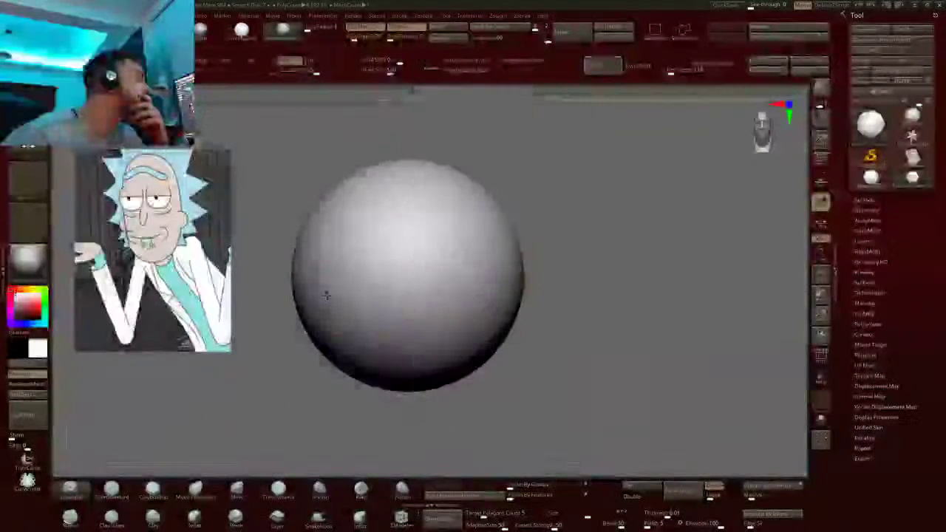
# Add the armoured Rick and Morty artwork to Spotlight, scale it down and place it to the left of the sphere
pyautogui.click(424, 16)
pyautogui.click(448, 230)
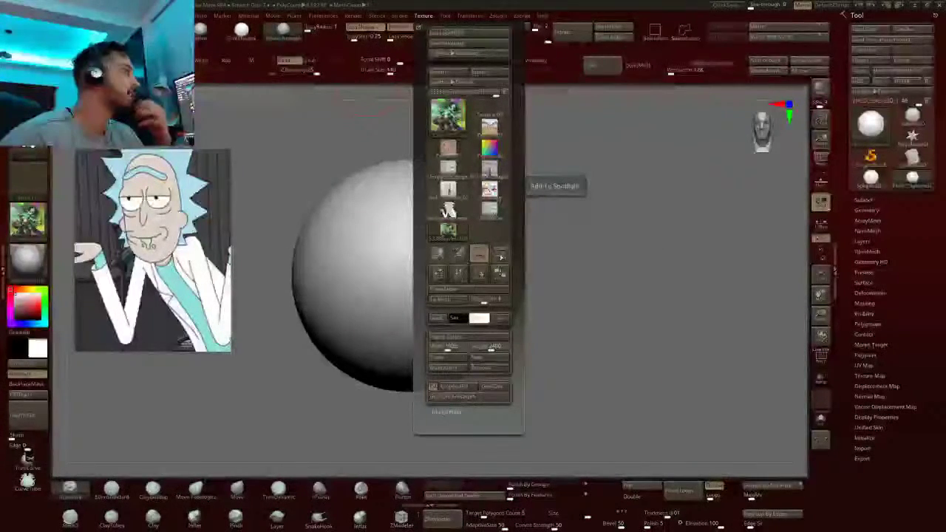
pyautogui.click(501, 257)
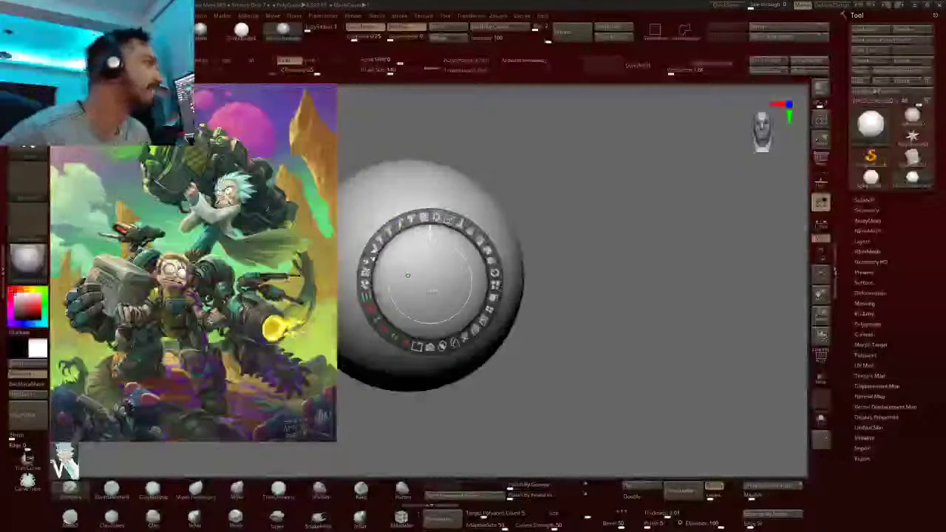
pyautogui.moveTo(448, 220); pyautogui.dragTo(493, 292)
pyautogui.moveTo(156, 162); pyautogui.dragTo(133, 222)
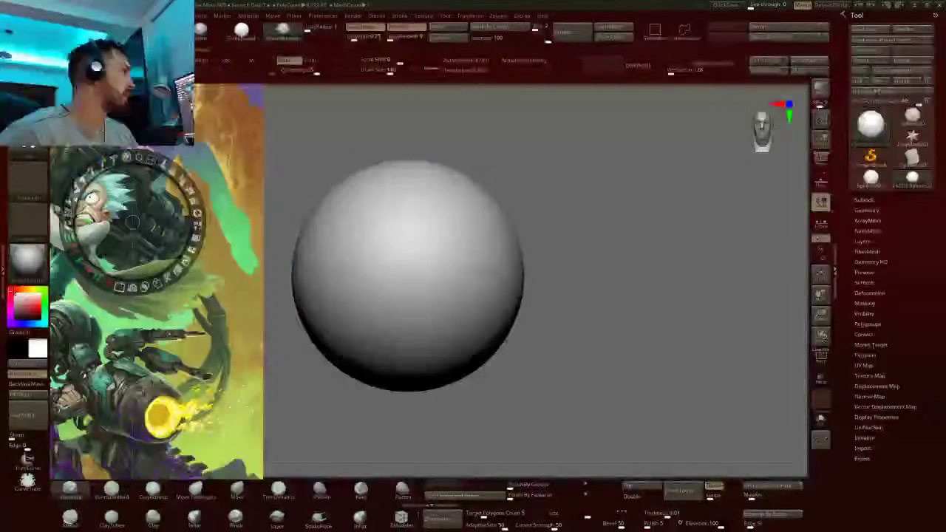
pyautogui.press('z')
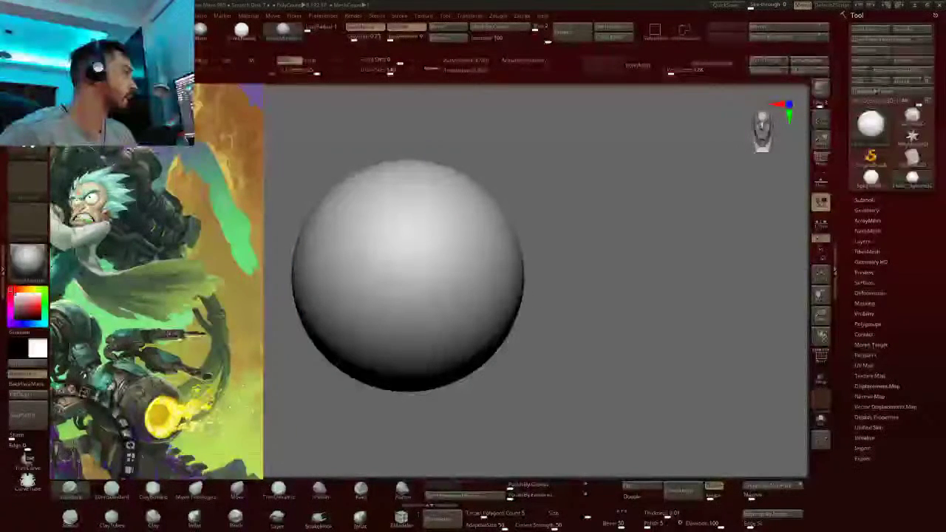
pyautogui.moveTo(66, 462); pyautogui.dragTo(130, 408)
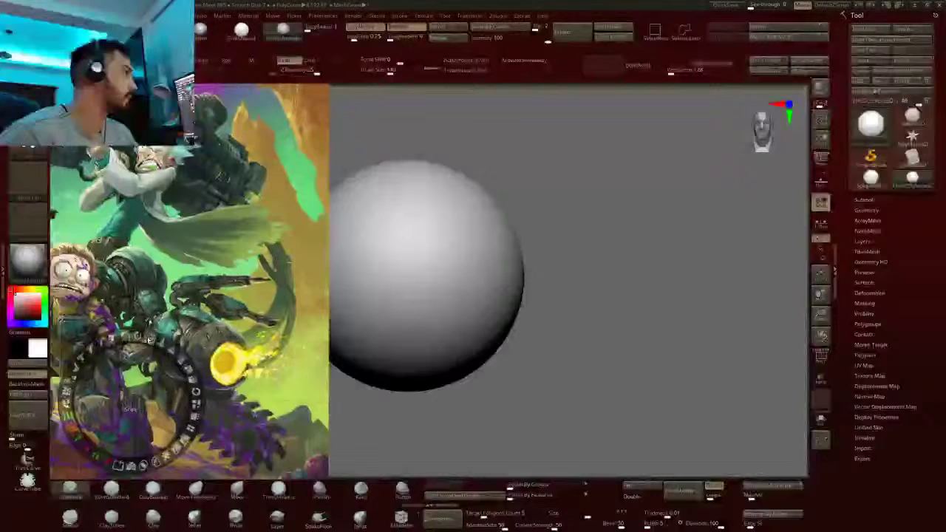
pyautogui.moveTo(149, 340); pyautogui.dragTo(83, 364)
pyautogui.moveTo(132, 406); pyautogui.dragTo(138, 297)
# Enlarge the Rick cartoon picture in Spotlight, place it to the right of the sphere, and leave Spotlight editing with both references showing
pyautogui.click(72, 462)
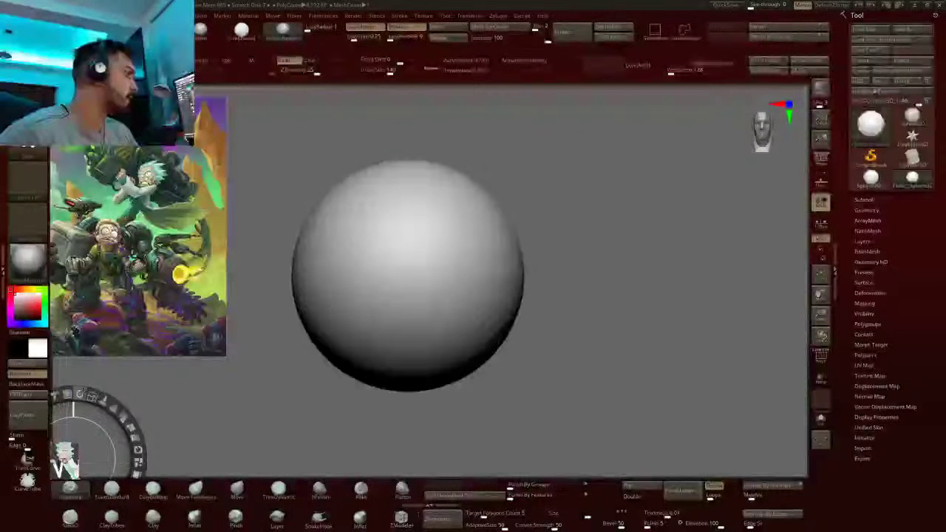
pyautogui.moveTo(92, 396); pyautogui.dragTo(124, 420)
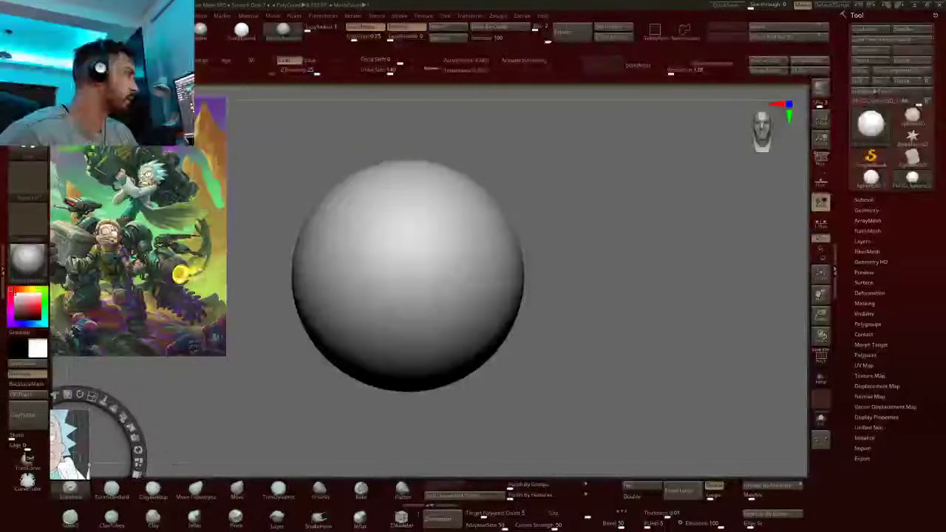
pyautogui.moveTo(74, 447); pyautogui.dragTo(148, 318)
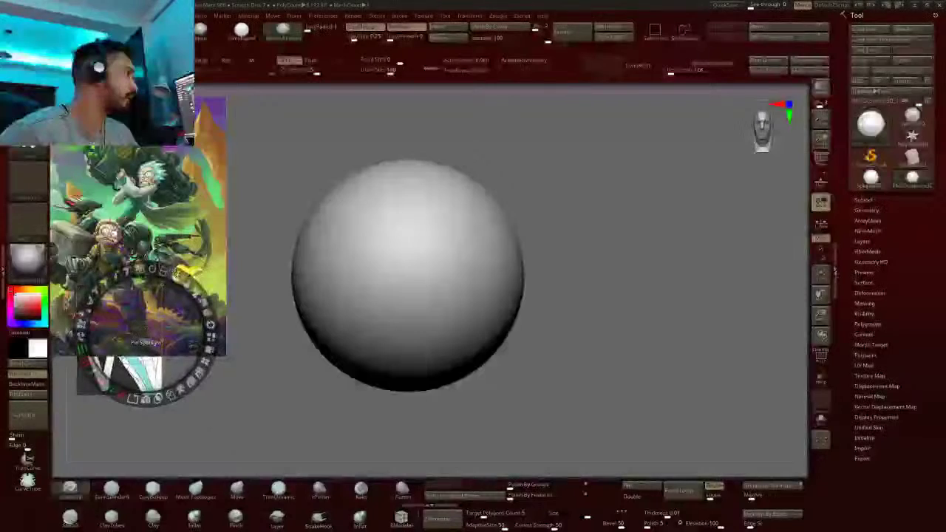
pyautogui.moveTo(158, 270); pyautogui.dragTo(211, 322)
pyautogui.moveTo(156, 364); pyautogui.dragTo(368, 332)
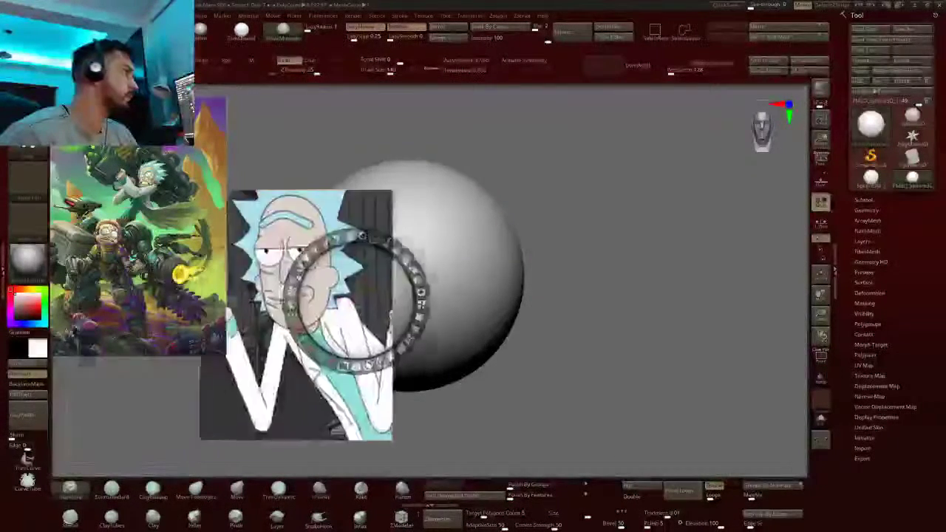
pyautogui.moveTo(356, 298); pyautogui.dragTo(729, 273)
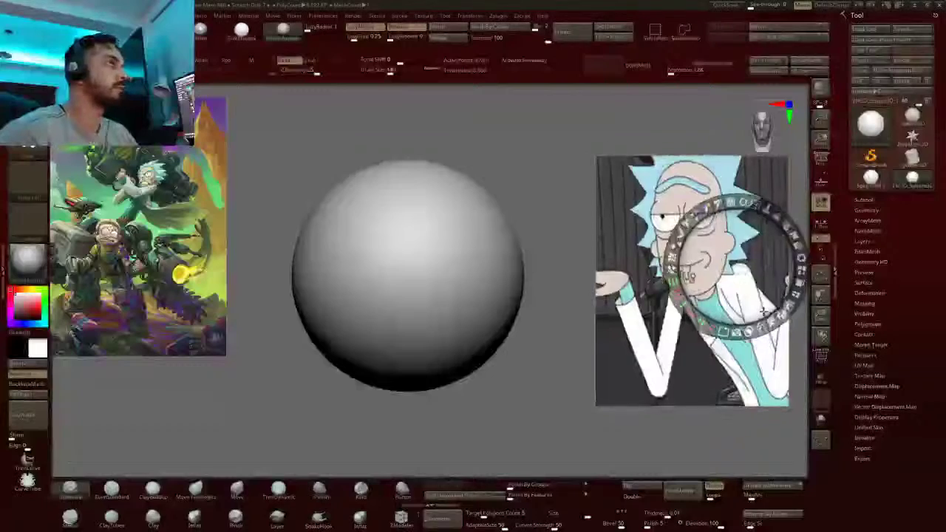
pyautogui.moveTo(764, 312); pyautogui.dragTo(797, 309)
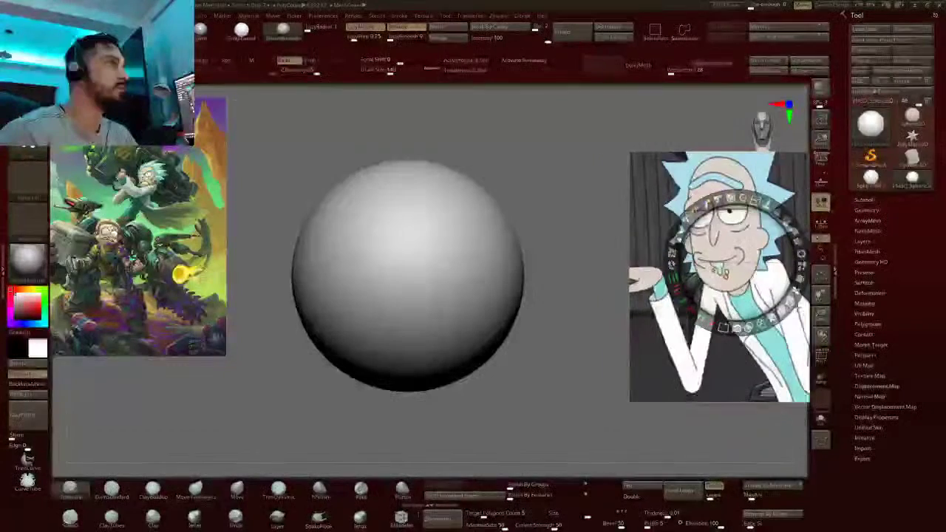
pyautogui.click(599, 187)
pyautogui.hotkey('shift', 'z')
pyautogui.press('z')
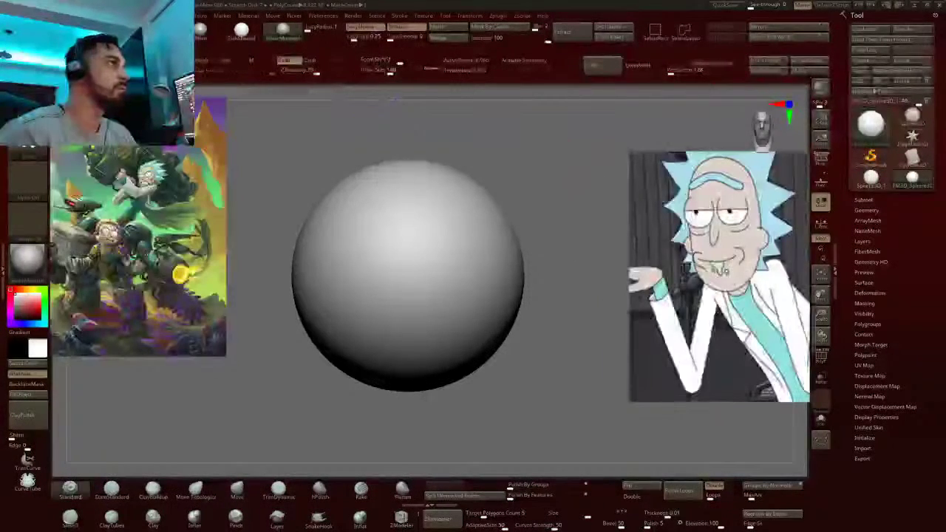
# Activate Move mode on the sphere and turn off Gizmo 3D to use the classic transpose line
pyautogui.keyDown('ctrl'); pyautogui.moveTo(391, 236); pyautogui.dragTo(405, 262, button='right'); pyautogui.keyUp('ctrl')
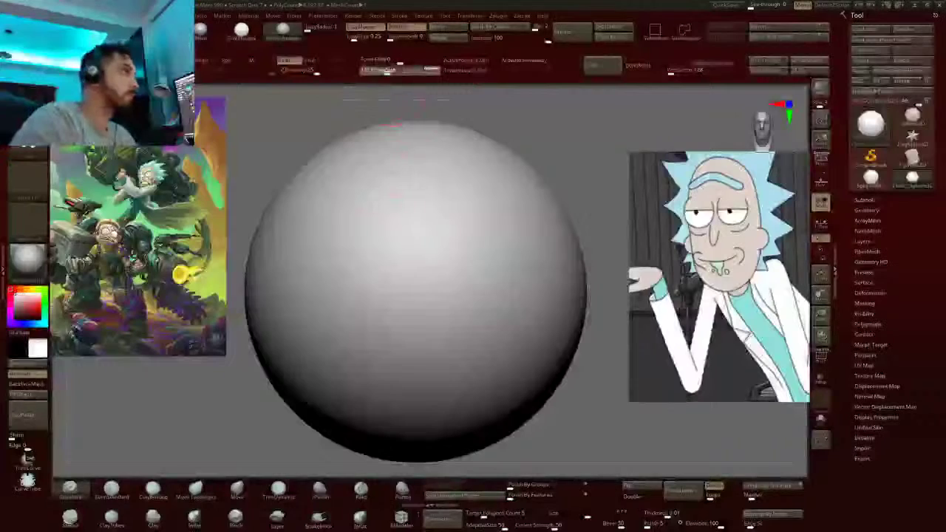
pyautogui.keyDown('ctrl'); pyautogui.moveTo(409, 240); pyautogui.dragTo(417, 256, button='right'); pyautogui.keyUp('ctrl')
pyautogui.press('w')
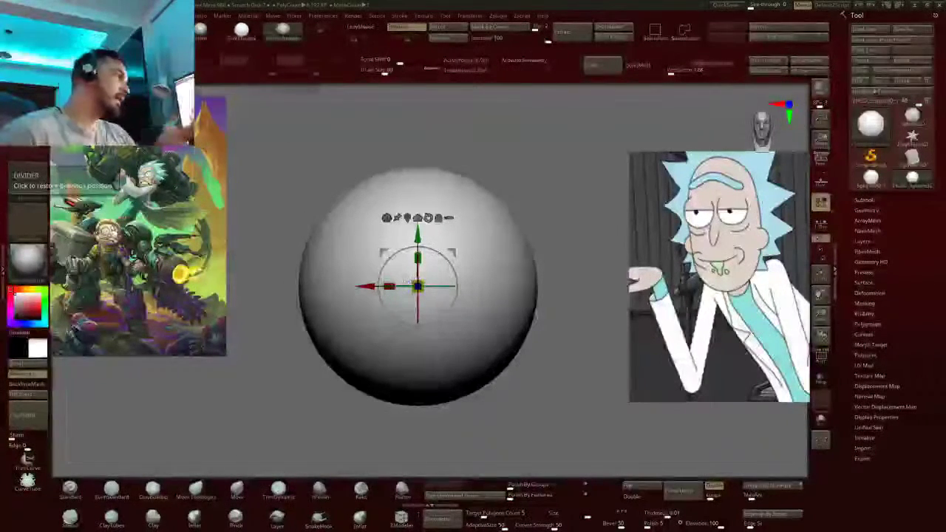
pyautogui.moveTo(446, 250)
pyautogui.mouseDown(button='right')
pyautogui.moveTo(430, 247)
pyautogui.moveTo(451, 255)
pyautogui.moveTo(451, 245)
pyautogui.mouseUp(button='right')
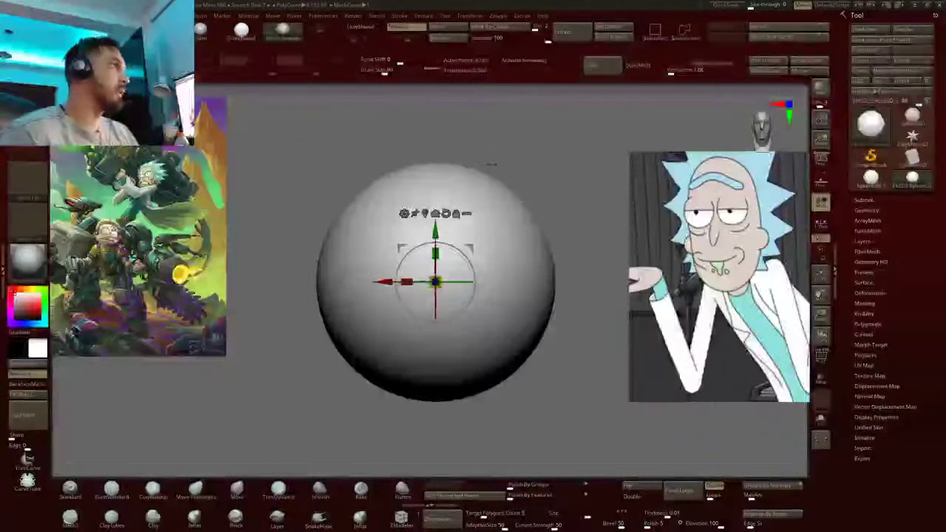
pyautogui.click(469, 16)
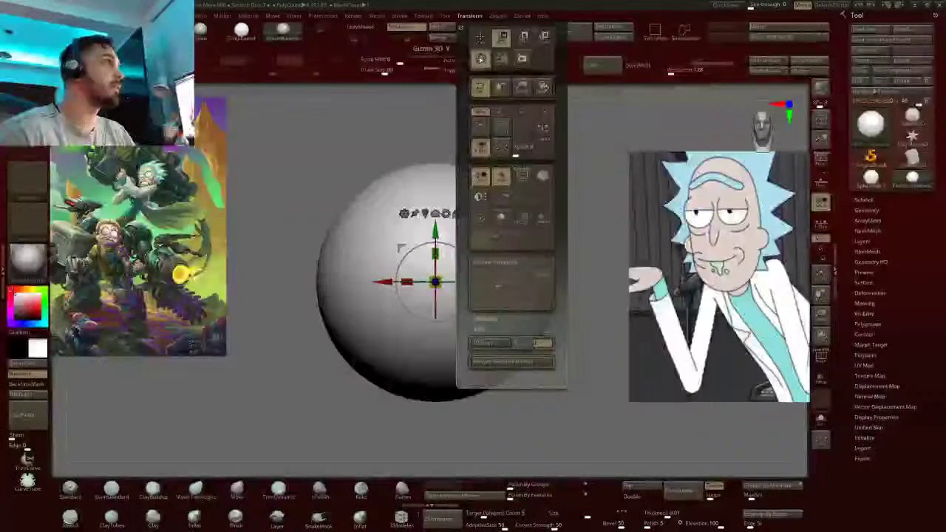
pyautogui.click(471, 15)
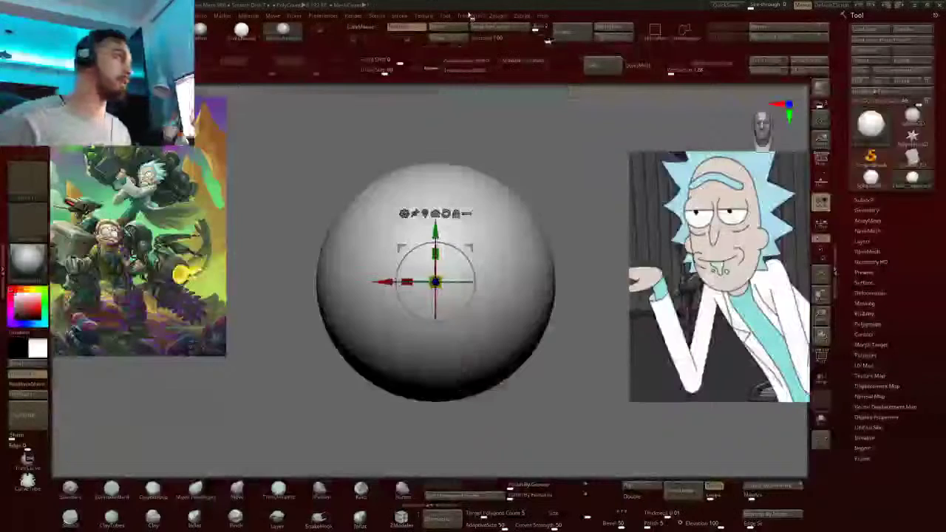
pyautogui.click(470, 15)
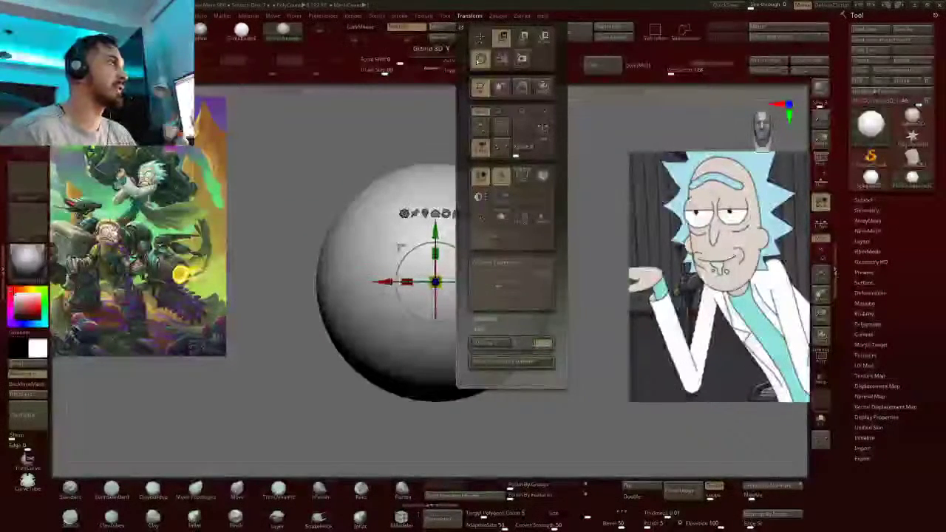
pyautogui.click(479, 59)
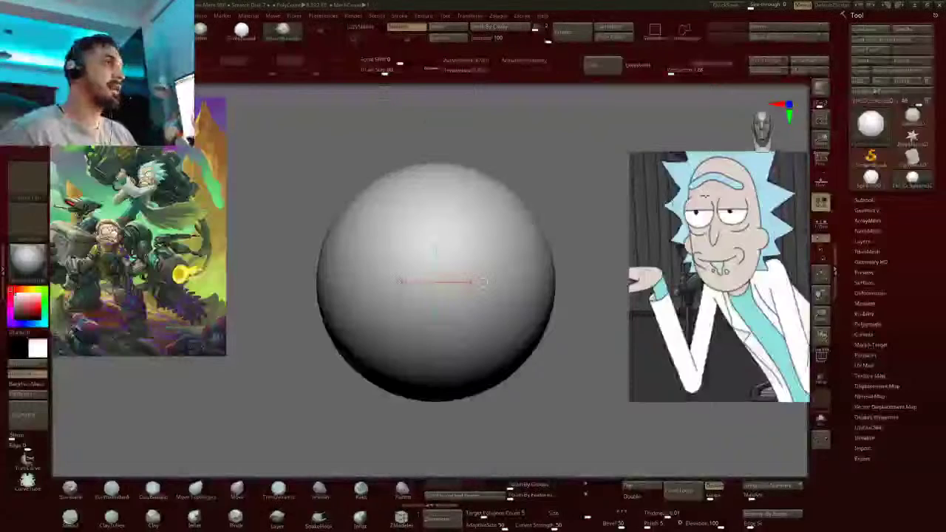
# Try stretching the sphere vertically with the transpose line
pyautogui.keyDown('ctrl'); pyautogui.moveTo(482, 261); pyautogui.dragTo(460, 254, button='right'); pyautogui.keyUp('ctrl')
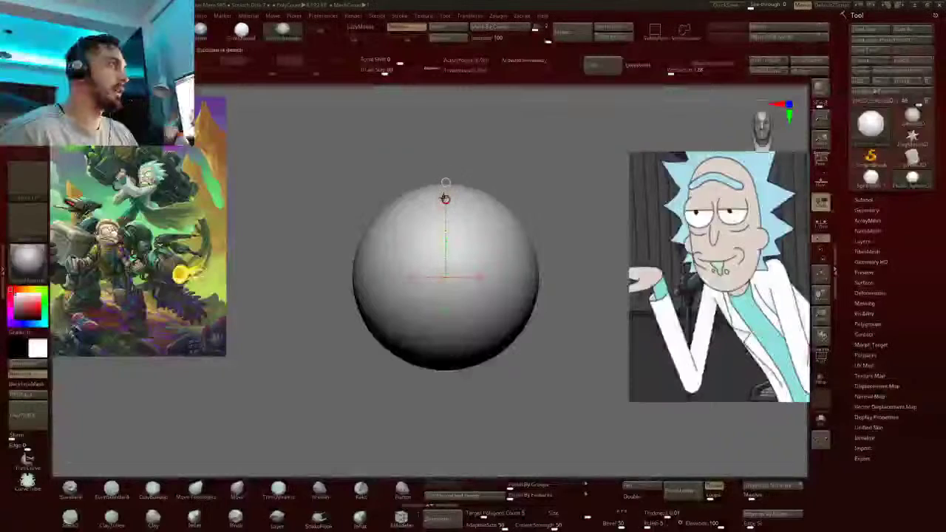
pyautogui.moveTo(444, 194); pyautogui.dragTo(436, 149)
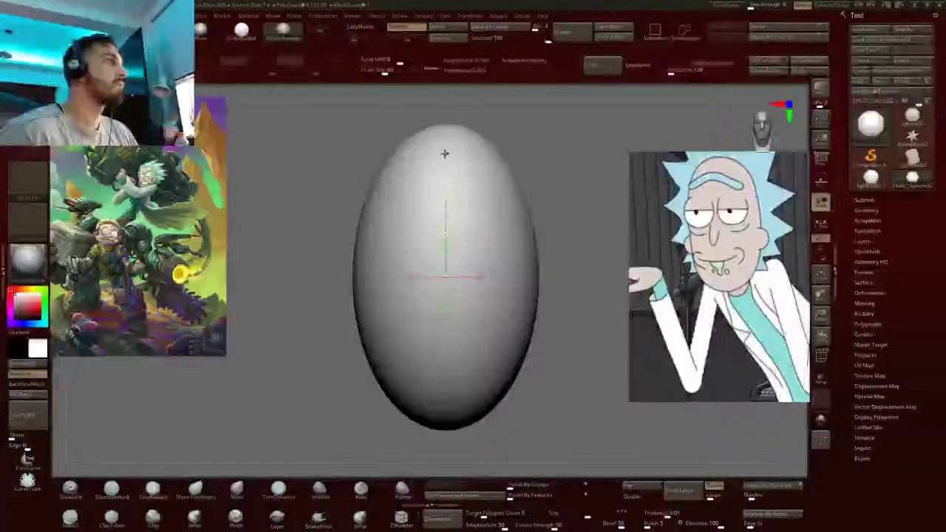
pyautogui.hotkey('ctrl', 'z')
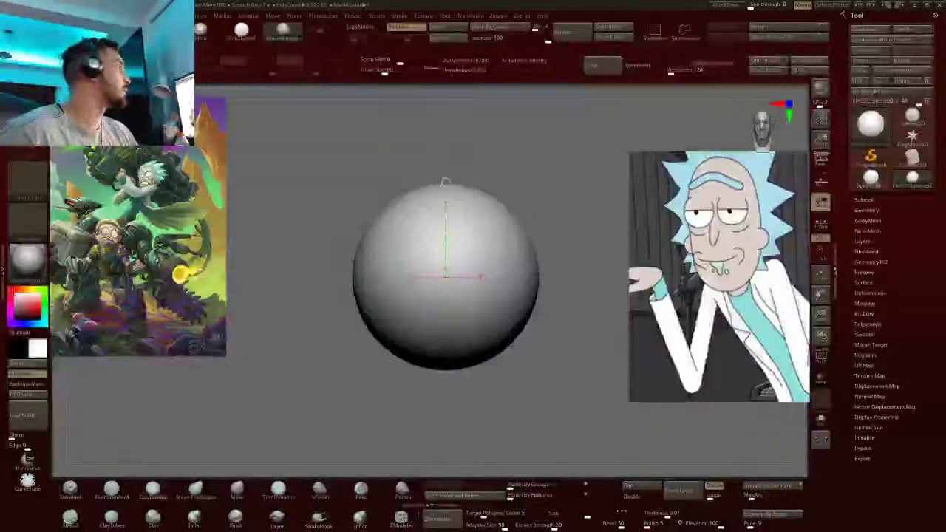
# Mask a horizontal band across the middle of the sphere and return to Move mode with the transpose line
pyautogui.press('q')
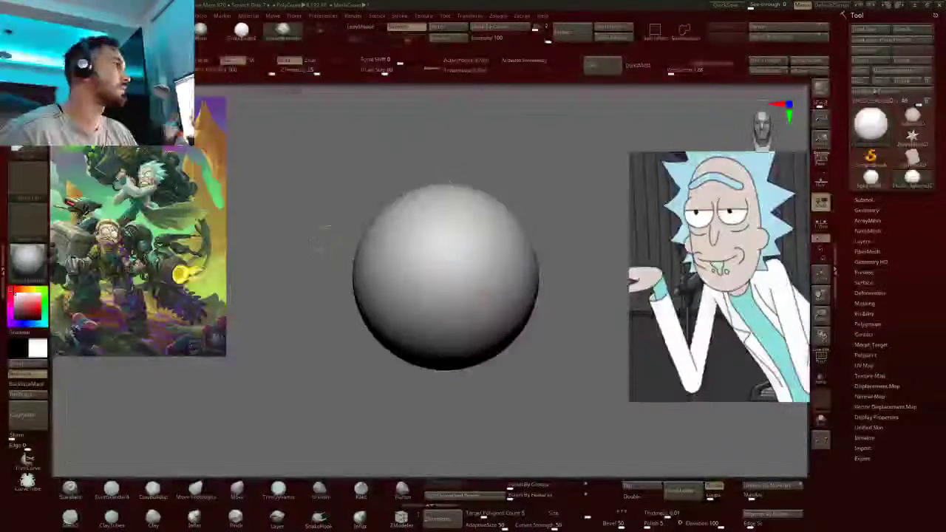
pyautogui.moveTo(306, 231)
pyautogui.keyDown('ctrl'); pyautogui.mouseDown()
pyautogui.moveTo(509, 313)
pyautogui.moveTo(558, 313)
pyautogui.moveTo(342, 258)
pyautogui.mouseUp(); pyautogui.keyUp('ctrl')
pyautogui.hotkey('ctrl', 'z')
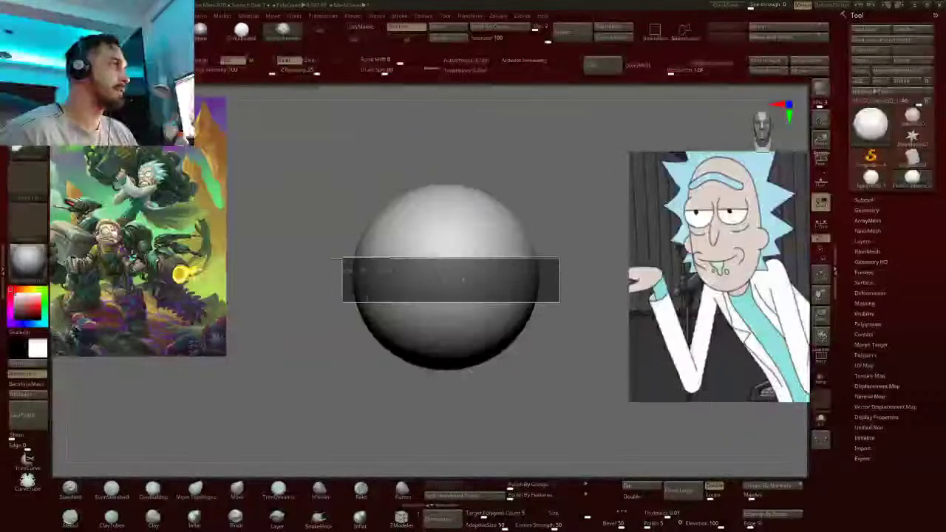
pyautogui.keyDown('ctrl'); pyautogui.moveTo(560, 302); pyautogui.dragTo(560, 303); pyautogui.keyUp('ctrl')
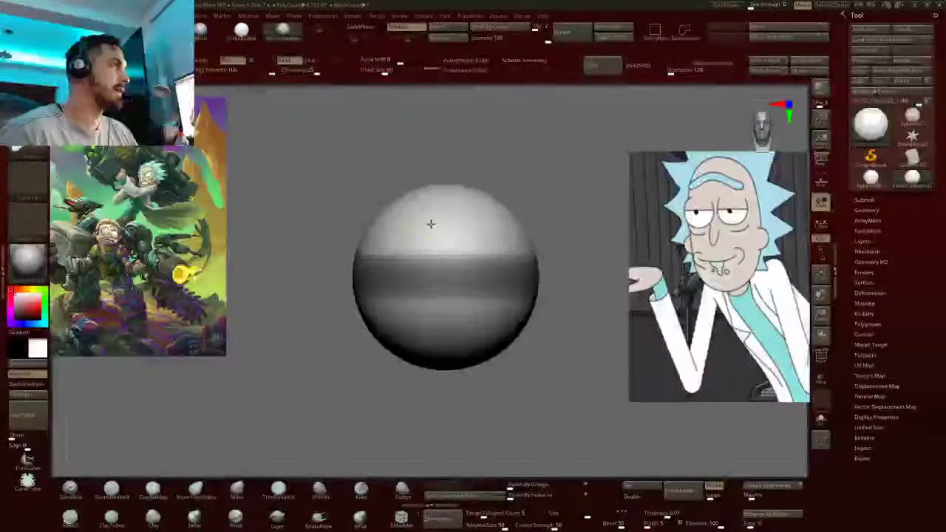
pyautogui.press('w')
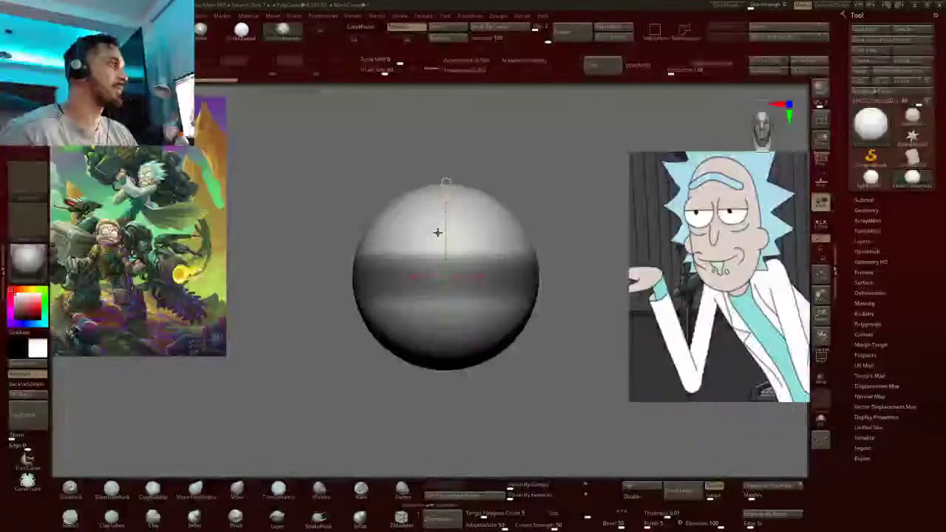
# Invert the band mask, leave only the sphere's lower half masked, and stretch the upper half upward with the transpose line
pyautogui.hotkey('ctrl', 'i')
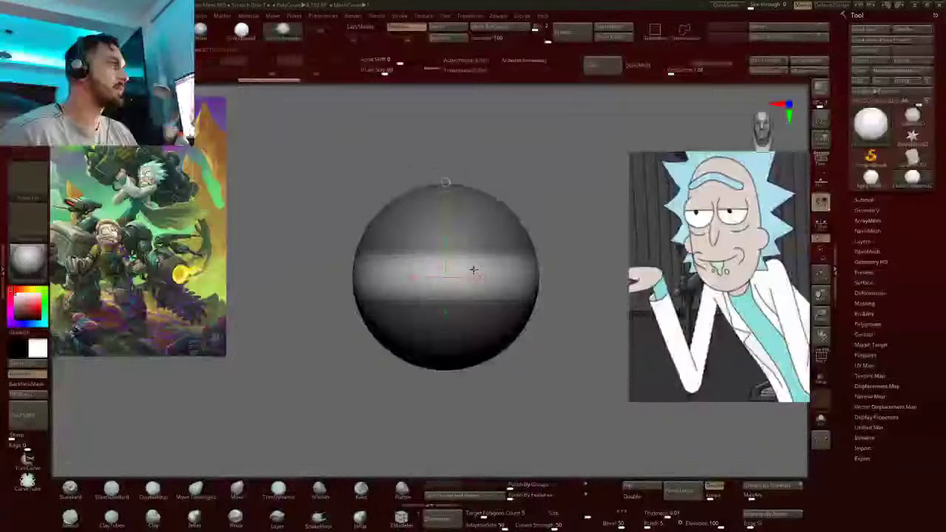
pyautogui.moveTo(473, 270); pyautogui.dragTo(473, 363)
pyautogui.moveTo(474, 316); pyautogui.dragTo(473, 317)
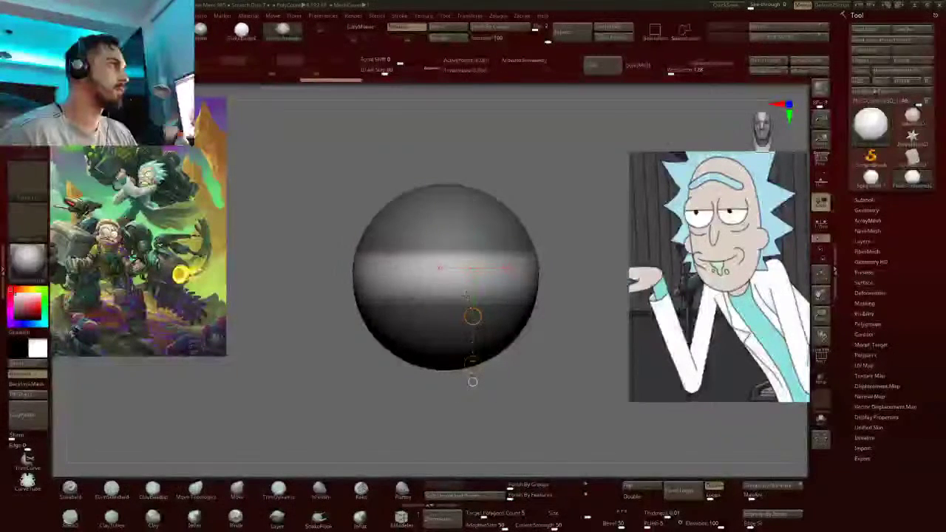
pyautogui.moveTo(260, 147)
pyautogui.keyDown('ctrl'); pyautogui.mouseDown()
pyautogui.moveTo(503, 232)
pyautogui.moveTo(562, 281)
pyautogui.mouseUp(); pyautogui.keyUp('ctrl')
pyautogui.moveTo(445, 298); pyautogui.dragTo(446, 211)
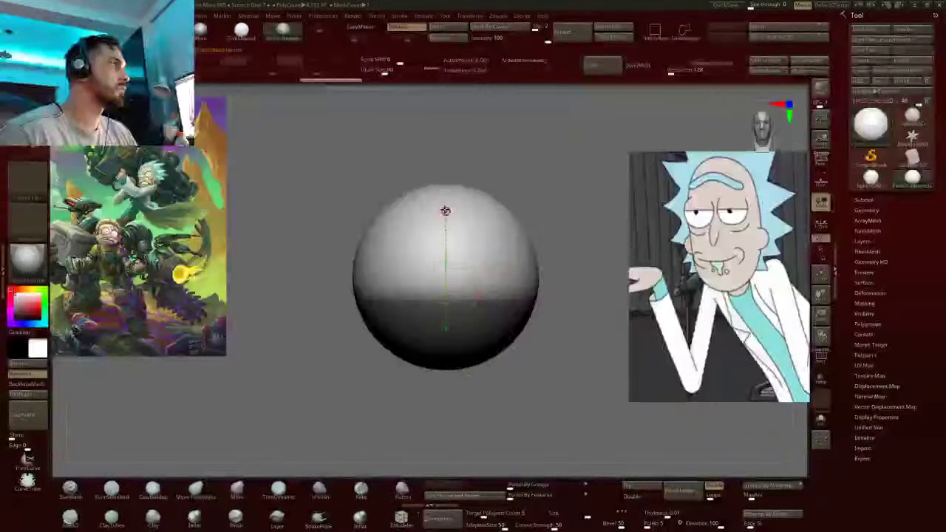
pyautogui.moveTo(446, 253); pyautogui.dragTo(441, 176)
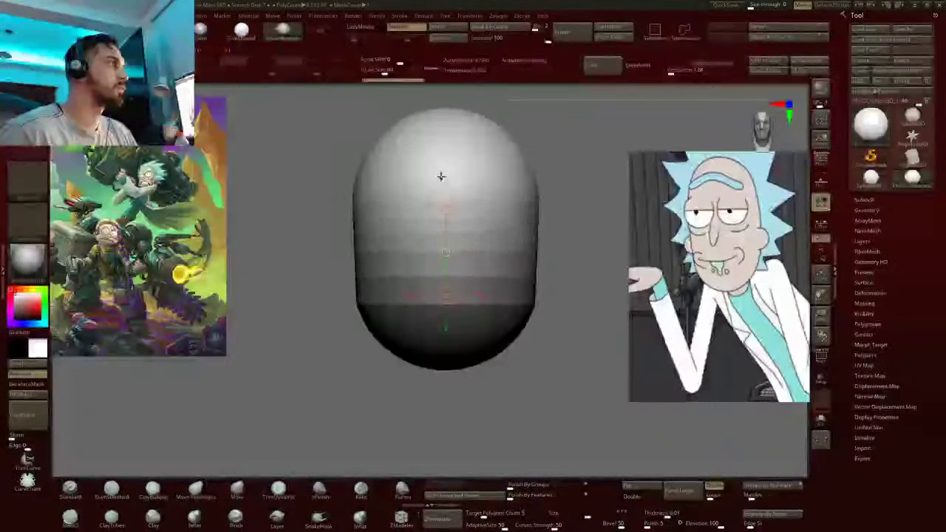
# Clear the mask and lengthen the capsule's lower end downward with a vertical transpose line
pyautogui.keyDown('ctrl'); pyautogui.moveTo(561, 156); pyautogui.dragTo(531, 201); pyautogui.keyUp('ctrl')
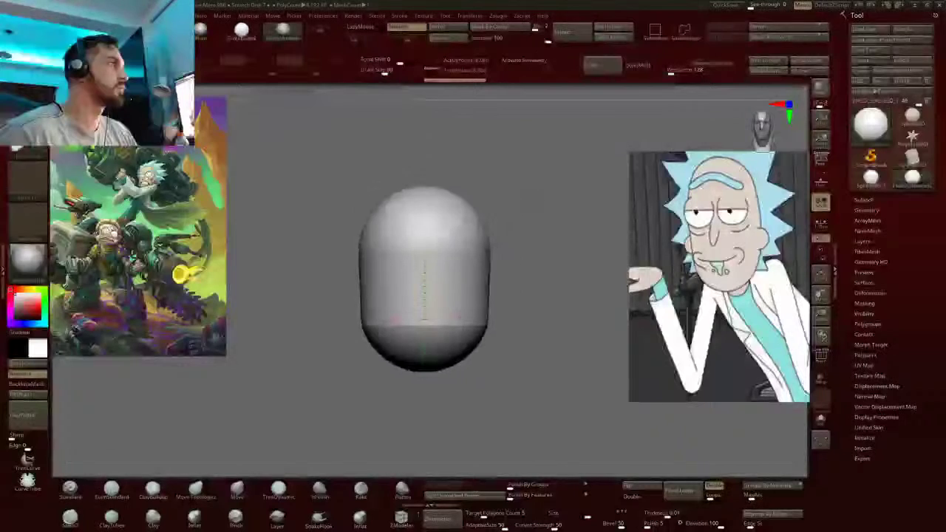
pyautogui.moveTo(421, 191); pyautogui.dragTo(421, 404)
pyautogui.moveTo(422, 369); pyautogui.dragTo(417, 381)
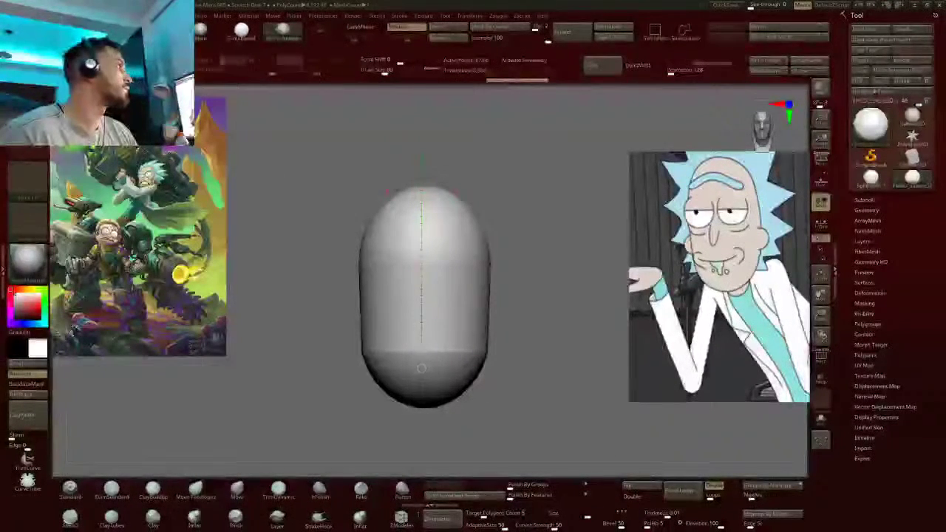
# Return to Draw mode and open the Subtool list for the capsule
pyautogui.press('q')
pyautogui.click(381, 73)
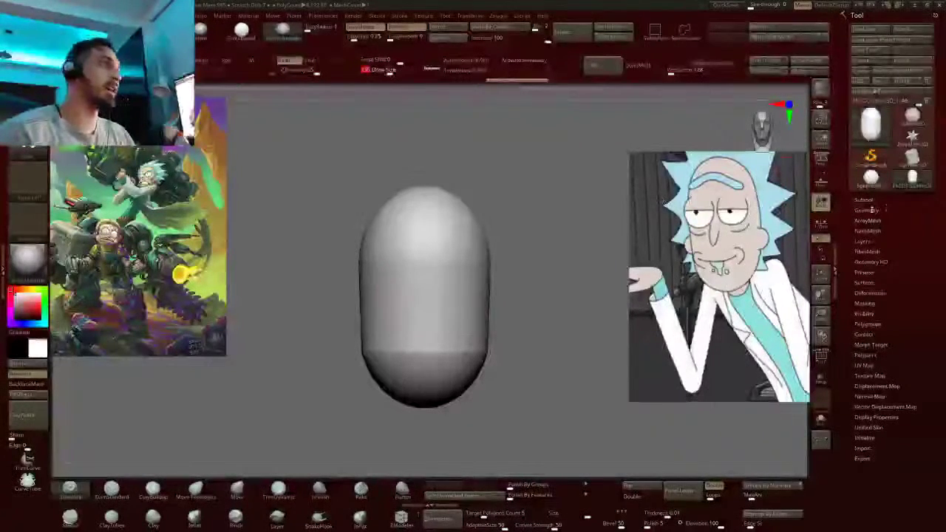
pyautogui.click(865, 201)
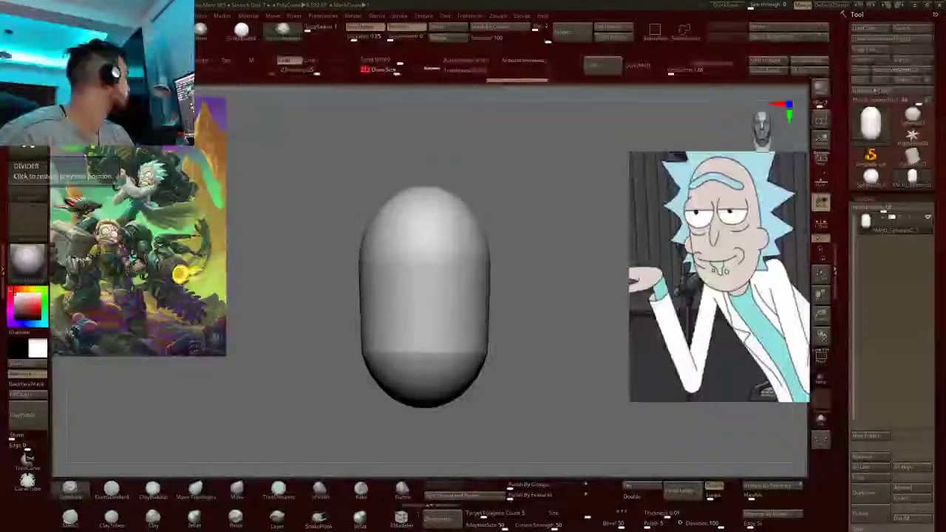
pyautogui.moveTo(474, 288); pyautogui.dragTo(437, 264, button='right')
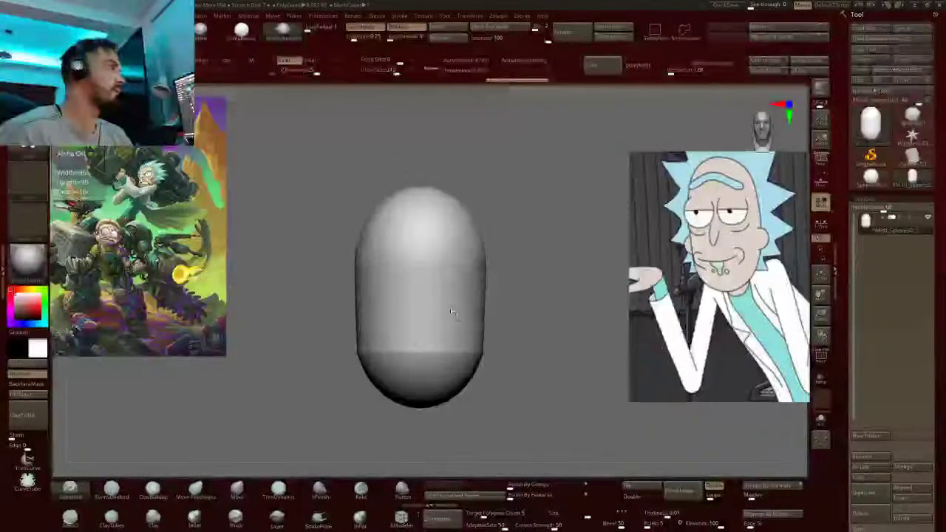
pyautogui.moveTo(456, 312)
pyautogui.mouseDown(button='right')
pyautogui.moveTo(448, 307)
pyautogui.moveTo(454, 249)
pyautogui.mouseUp(button='right')
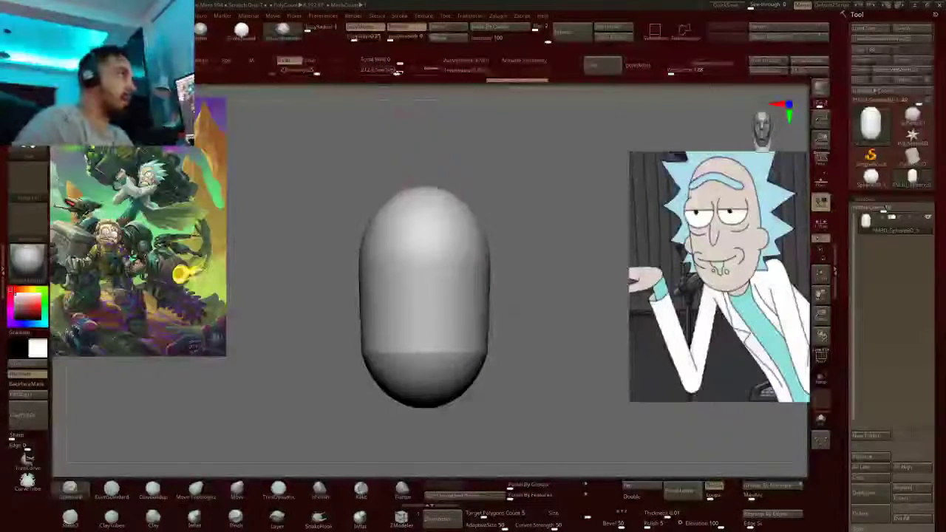
# Choose the Move brush with a larger draw size and slightly flatten the capsule's top and lower end
pyautogui.click(237, 492)
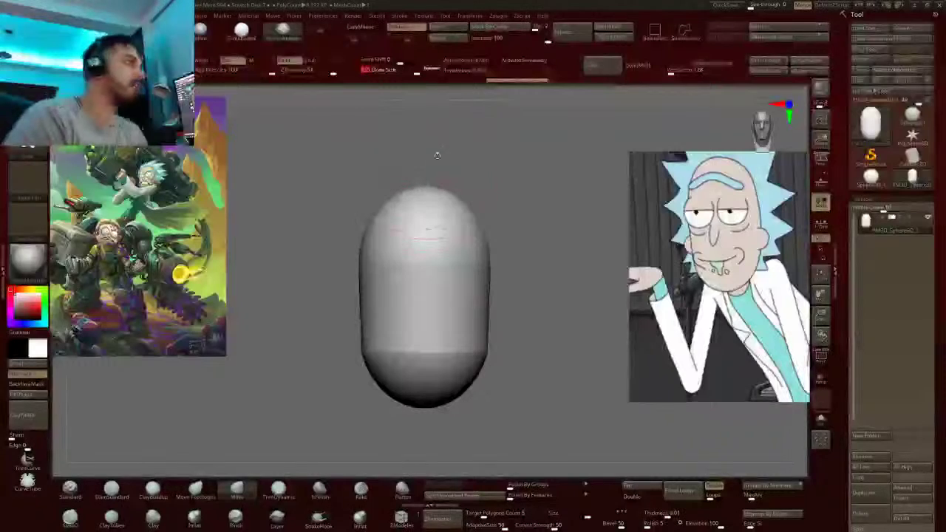
pyautogui.moveTo(411, 70); pyautogui.dragTo(420, 69)
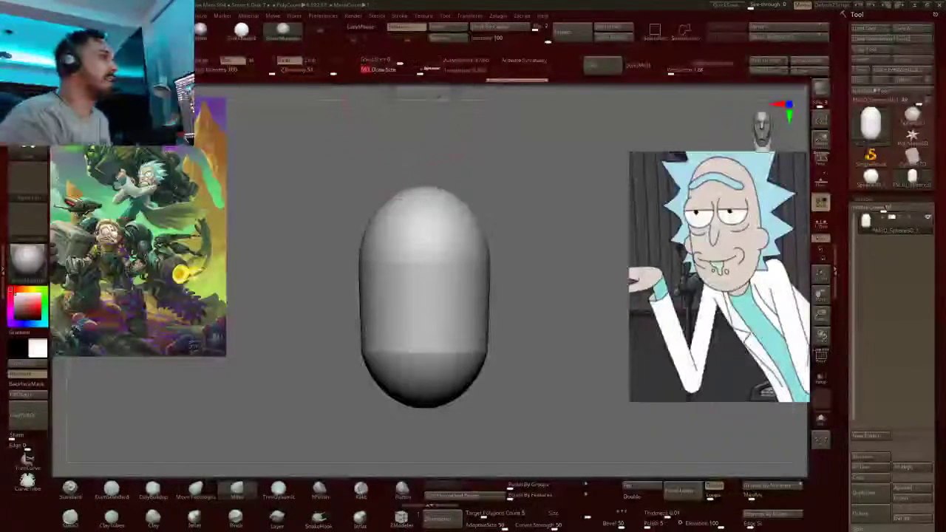
pyautogui.click(425, 70)
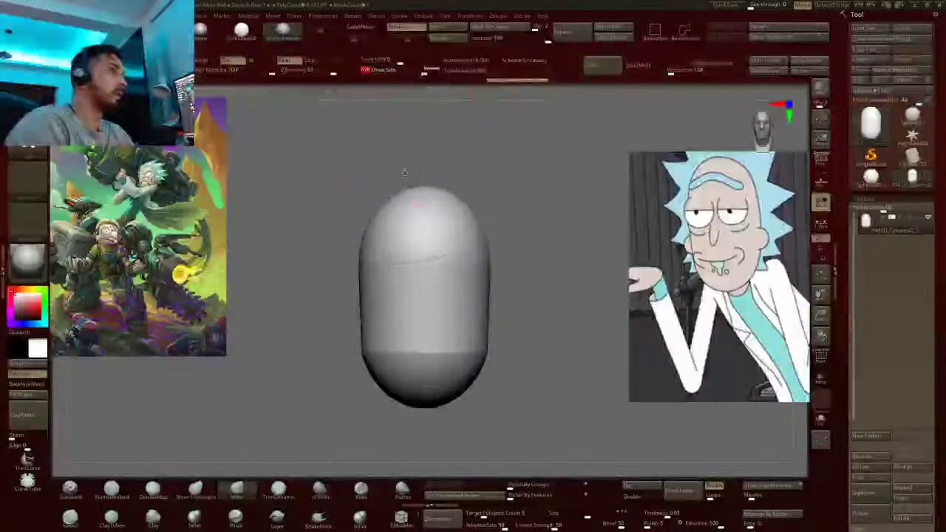
pyautogui.moveTo(409, 194); pyautogui.dragTo(404, 196)
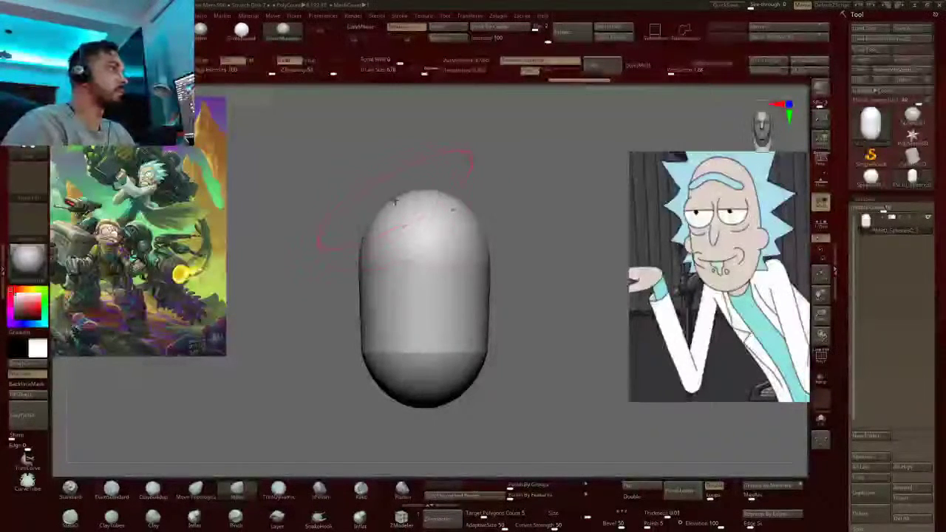
pyautogui.moveTo(397, 195); pyautogui.dragTo(397, 197)
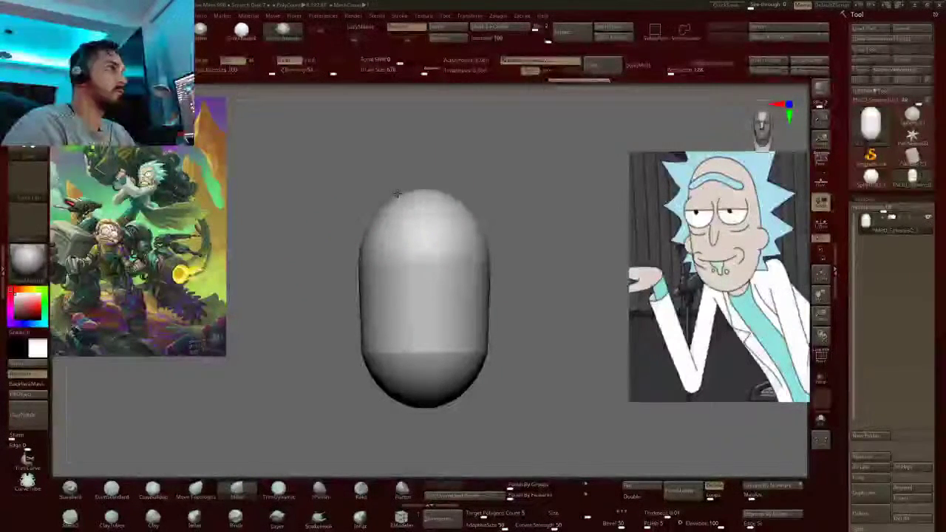
pyautogui.moveTo(395, 380); pyautogui.dragTo(385, 381)
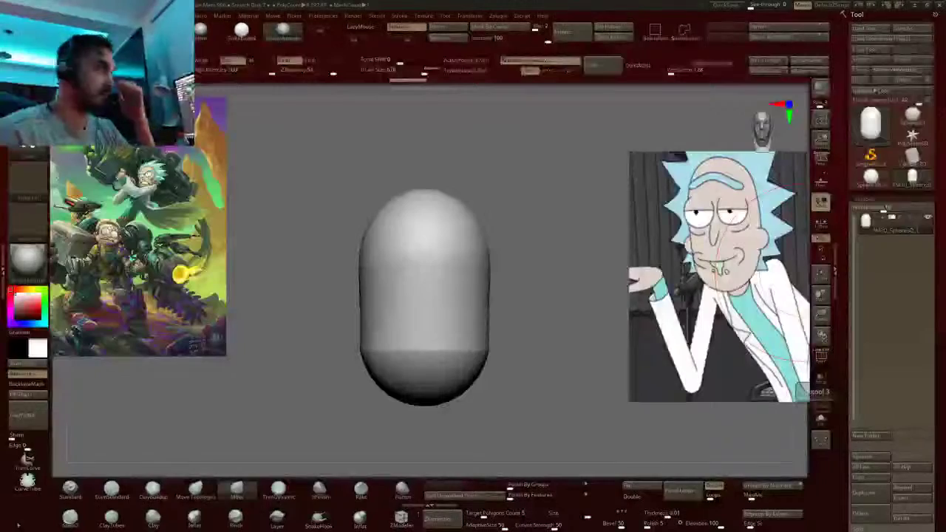
pyautogui.press('super+d')
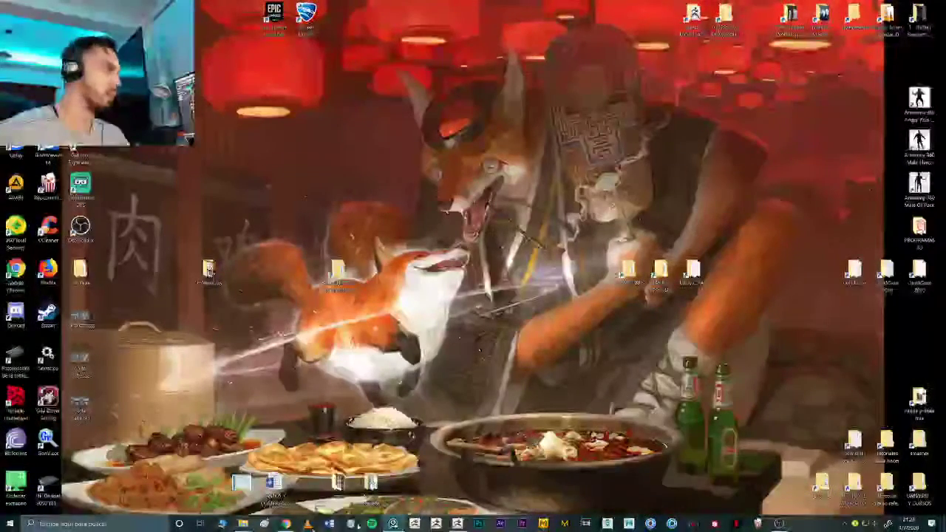
pyautogui.moveTo(287, 524)
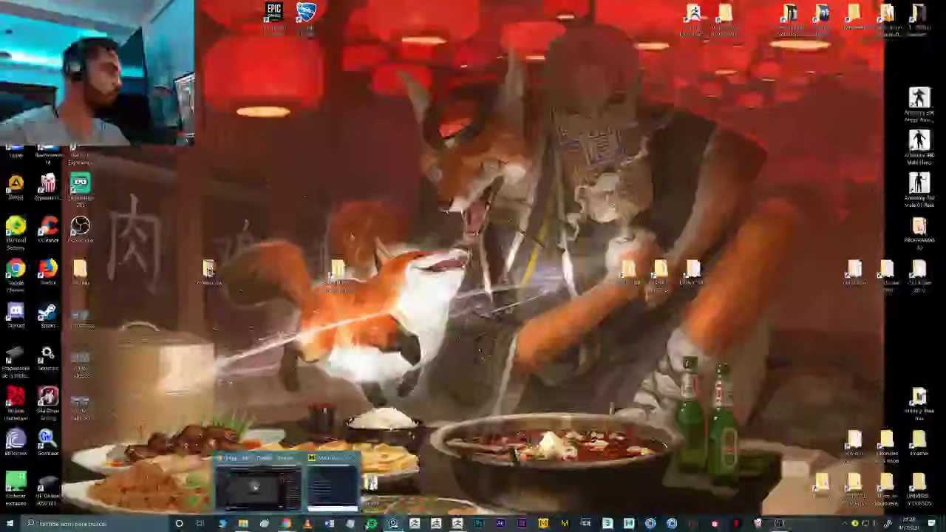
pyautogui.click(457, 523)
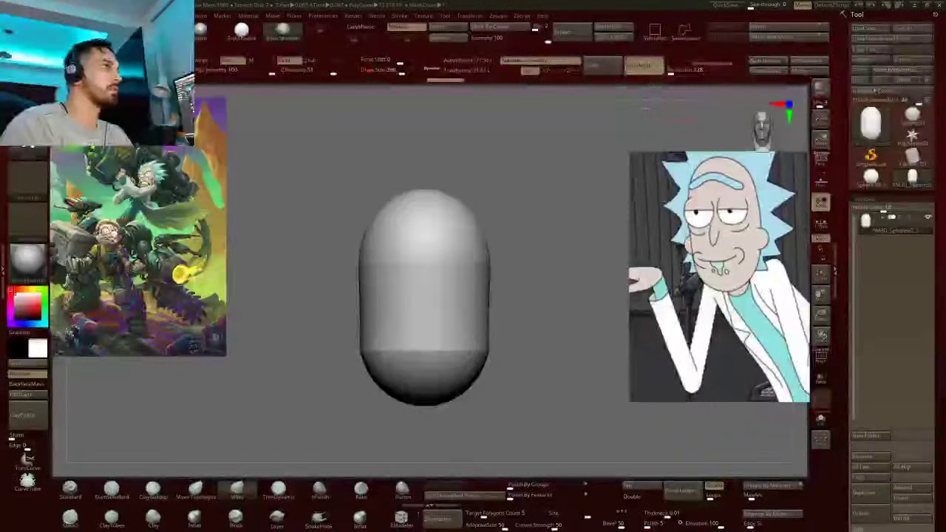
# Smooth the hard transitions on the capsule with Polish By Features
pyautogui.keyDown('ctrl'); pyautogui.moveTo(398, 252); pyautogui.dragTo(421, 300, button='right'); pyautogui.keyUp('ctrl')
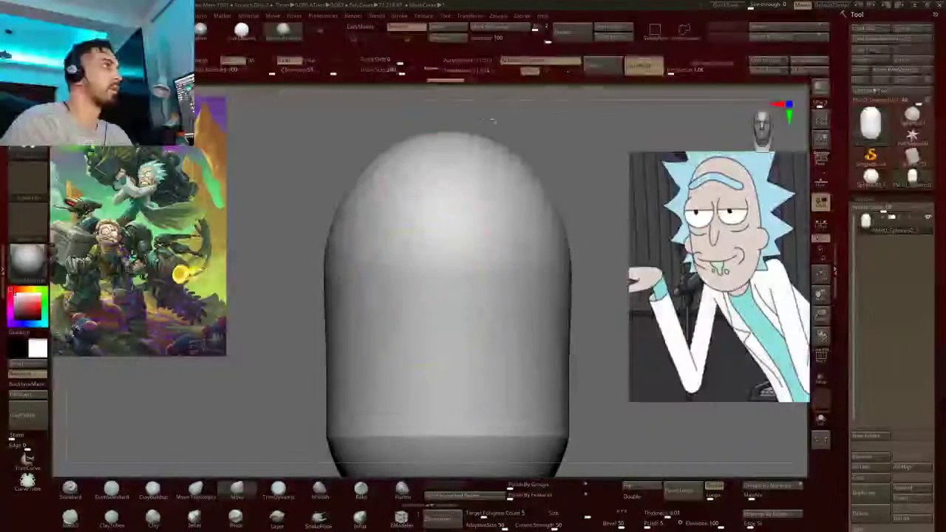
pyautogui.scroll(-2, 414, 301)
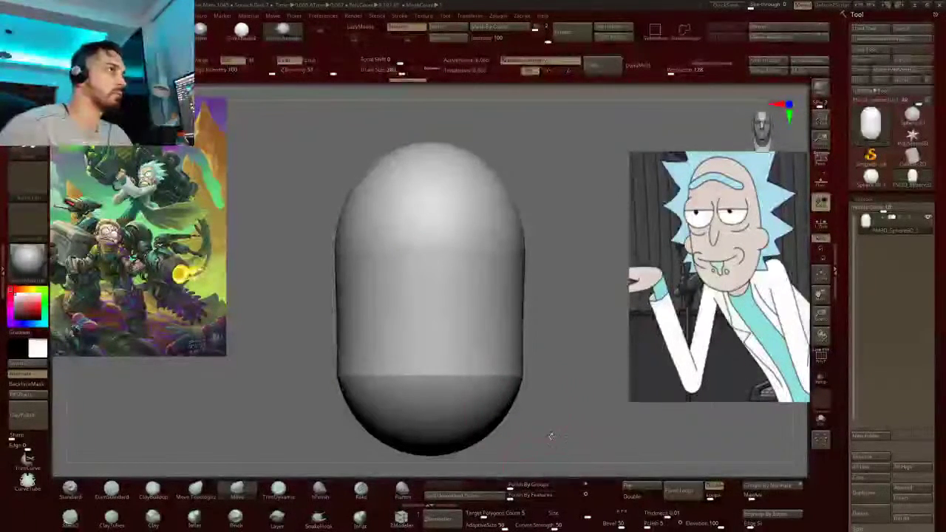
pyautogui.moveTo(463, 340); pyautogui.dragTo(477, 366, button='right')
pyautogui.moveTo(515, 494); pyautogui.dragTo(544, 494)
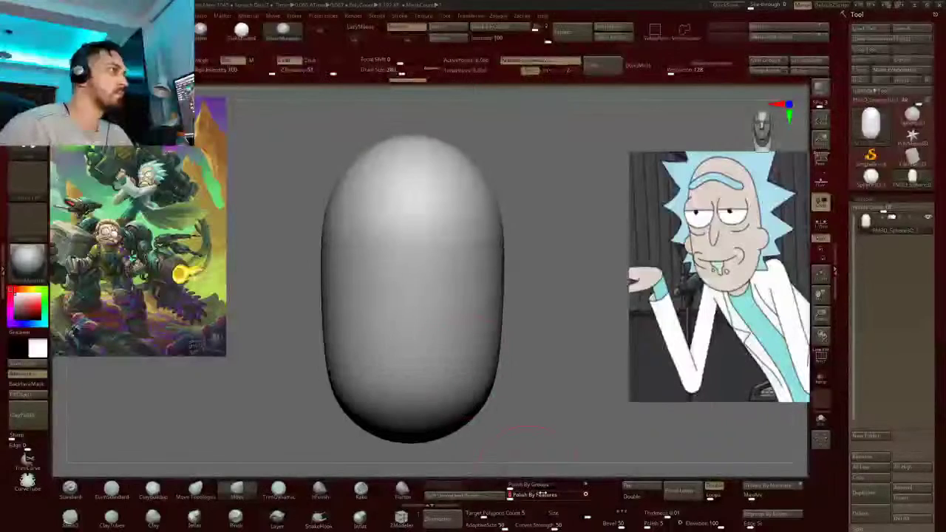
pyautogui.moveTo(427, 269)
pyautogui.keyDown('shift'); pyautogui.mouseDown(button='right')
pyautogui.moveTo(419, 299)
pyautogui.moveTo(414, 256)
pyautogui.moveTo(469, 298)
pyautogui.moveTo(385, 226)
pyautogui.moveTo(428, 276)
pyautogui.moveTo(510, 333)
pyautogui.moveTo(516, 318)
pyautogui.moveTo(458, 310)
pyautogui.moveTo(418, 278)
pyautogui.moveTo(424, 284)
pyautogui.mouseUp(button='right'); pyautogui.keyUp('shift')
# Select the Move brush and reduce the draw size to 50
pyautogui.press('b')
pyautogui.press('m')
pyautogui.press('v')
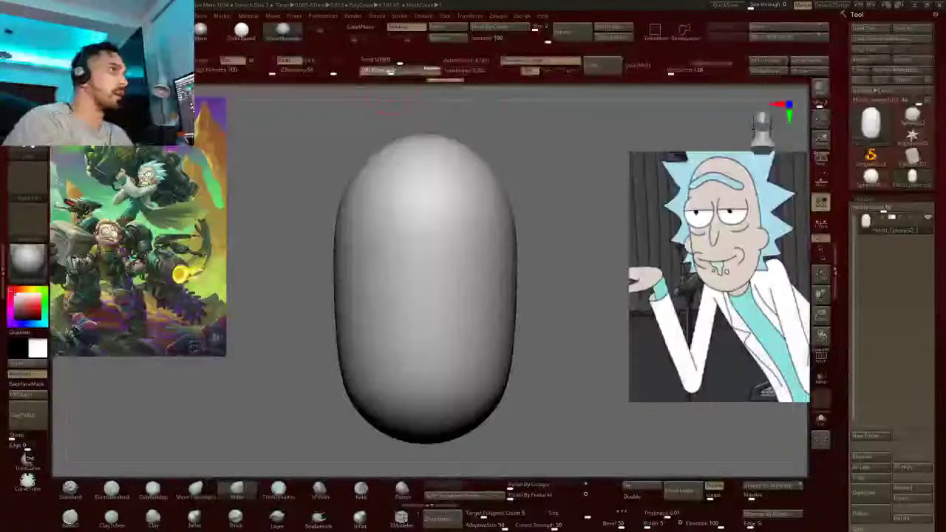
pyautogui.moveTo(391, 71); pyautogui.dragTo(380, 71)
pyautogui.click(380, 71)
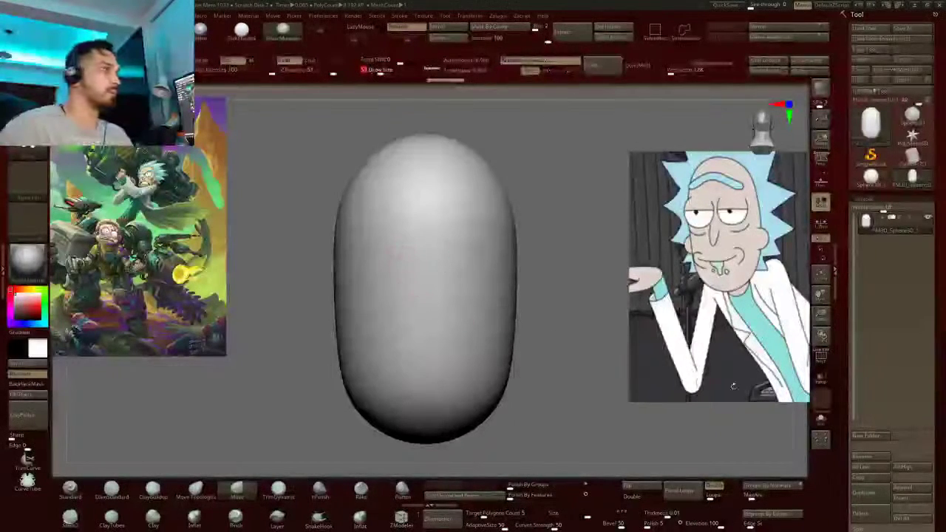
pyautogui.click(908, 500)
pyautogui.click(697, 357)
pyautogui.click(910, 502)
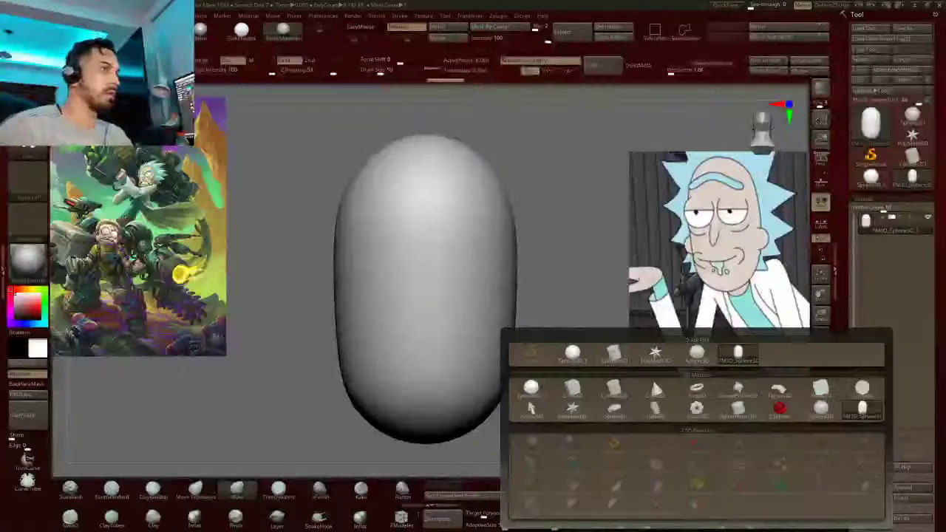
pyautogui.press('b')
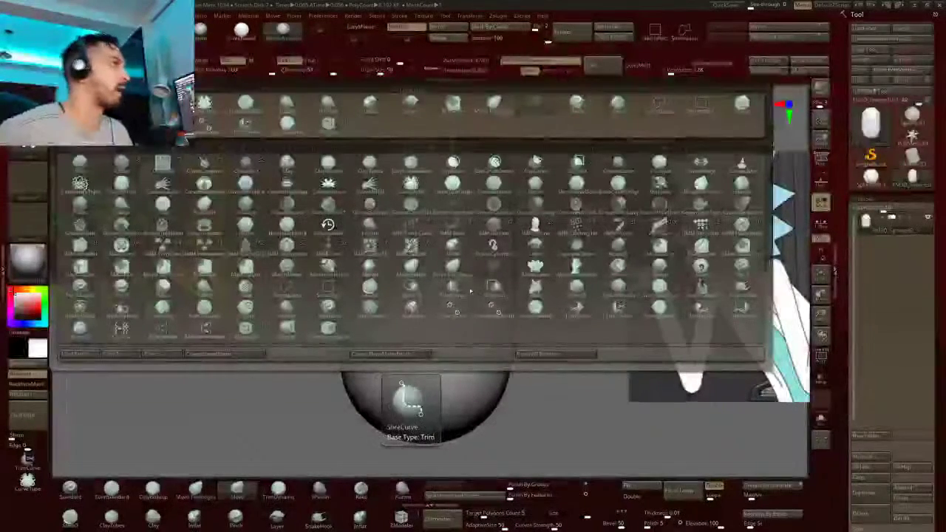
pyautogui.click(450, 206)
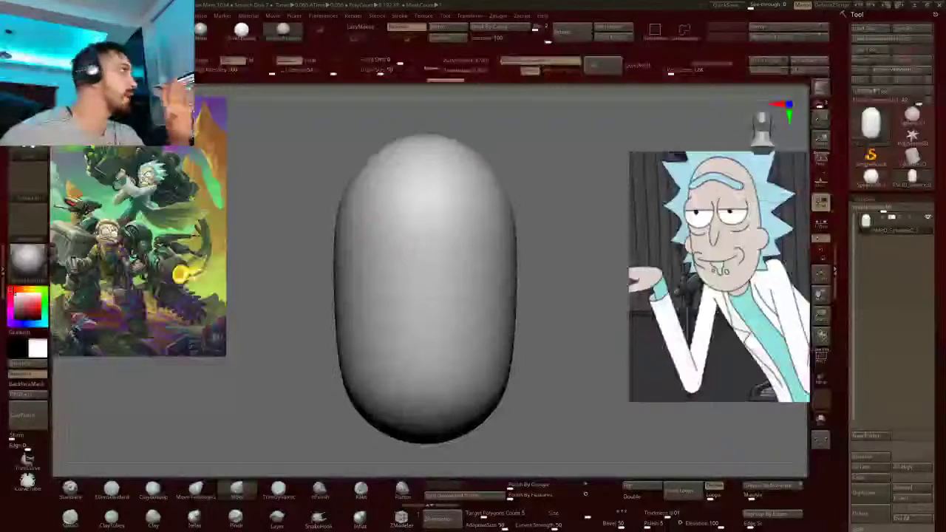
pyautogui.press('b')
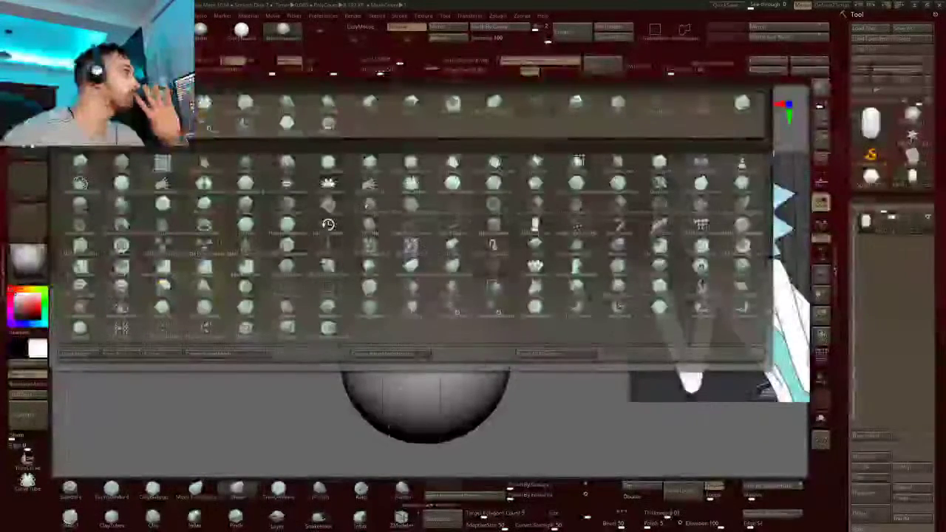
pyautogui.press('Escape')
# Choose Insert Sphere from an insert-mesh brush and draw a mirrored pair of eye spheres on the upper front of the capsule
pyautogui.press('b')
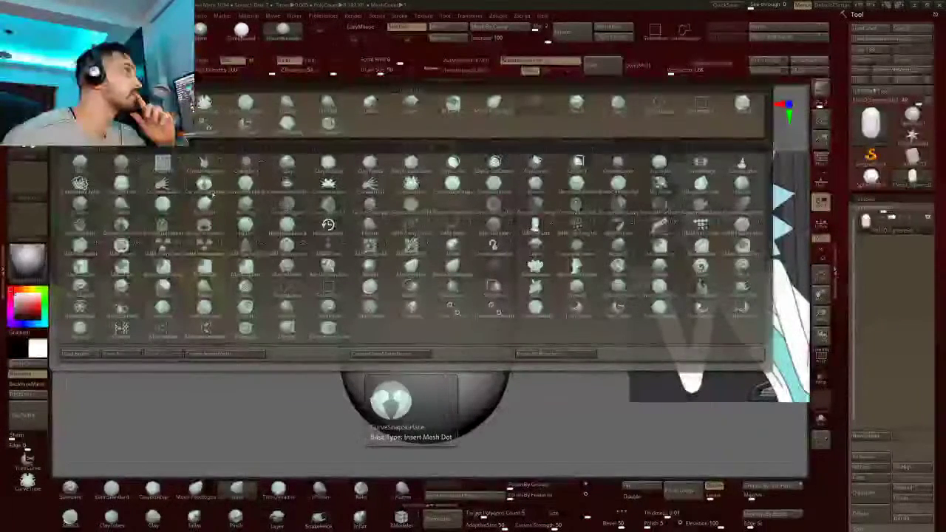
pyautogui.press('i')
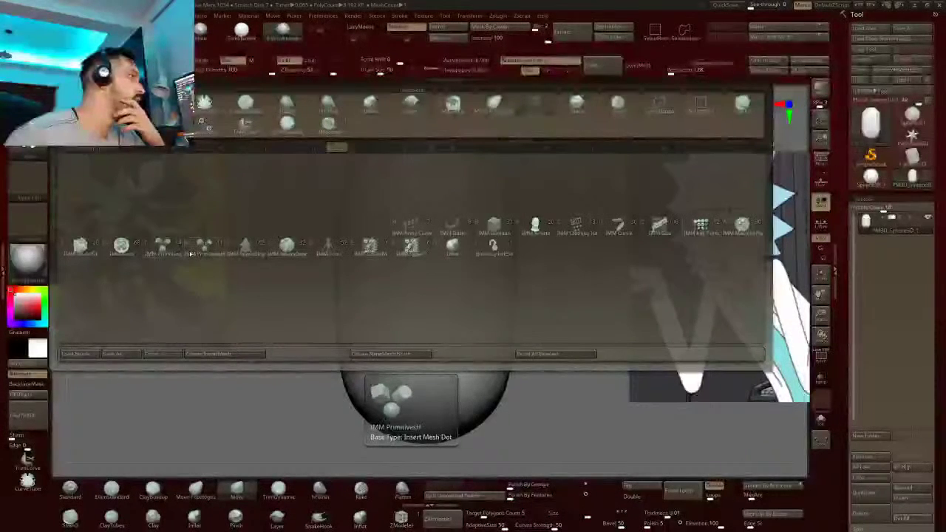
pyautogui.click(411, 245)
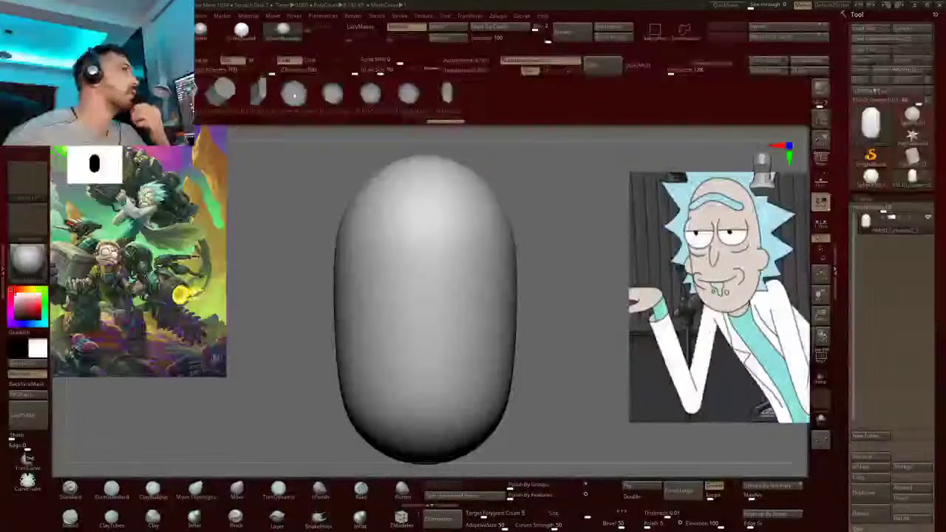
pyautogui.press('b')
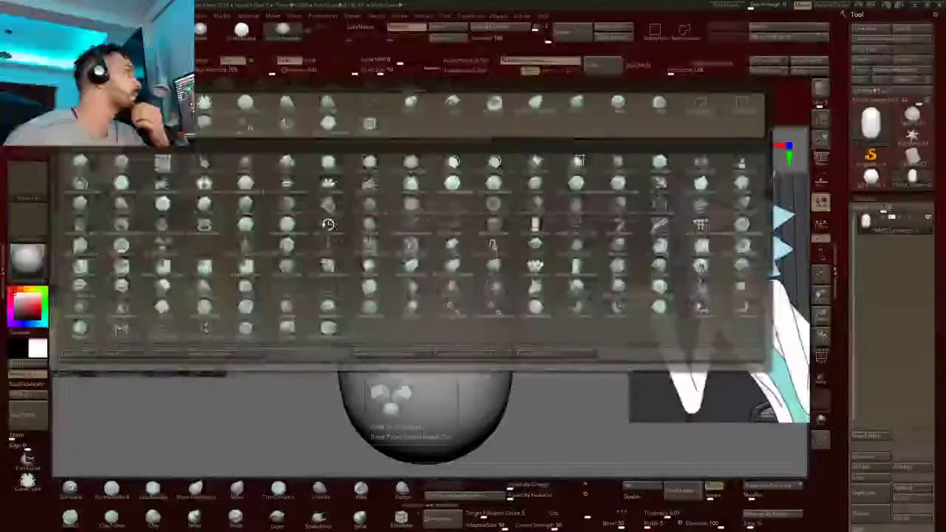
pyautogui.click(328, 224)
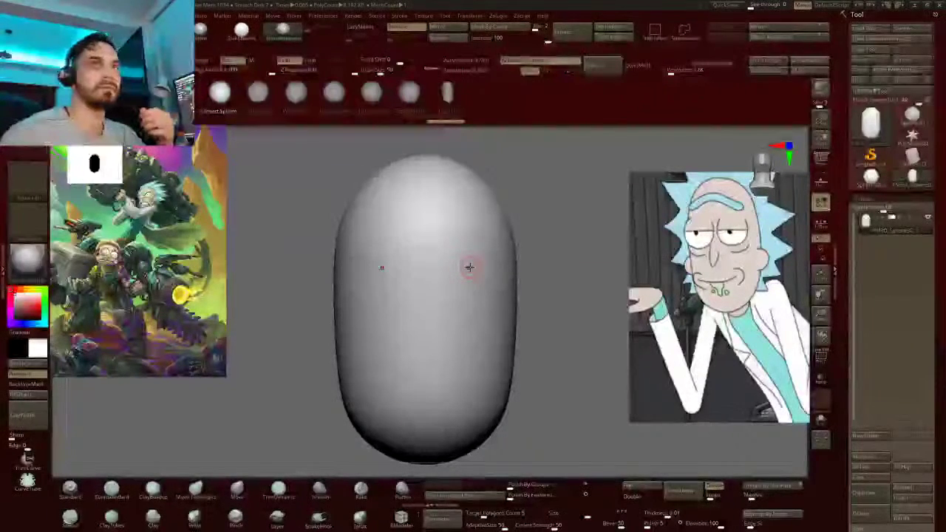
pyautogui.moveTo(469, 268); pyautogui.dragTo(471, 312)
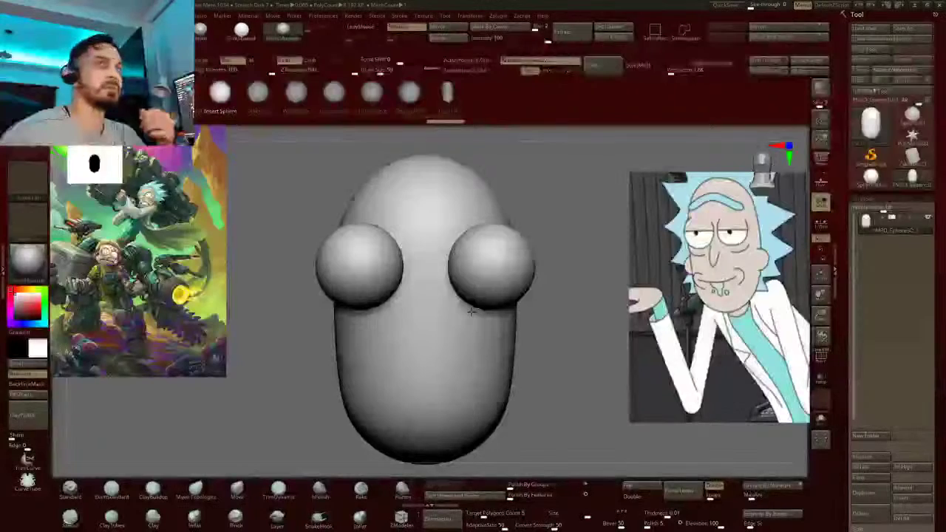
pyautogui.moveTo(471, 312)
pyautogui.mouseDown(button='right')
pyautogui.moveTo(454, 226)
pyautogui.moveTo(464, 318)
pyautogui.mouseUp(button='right')
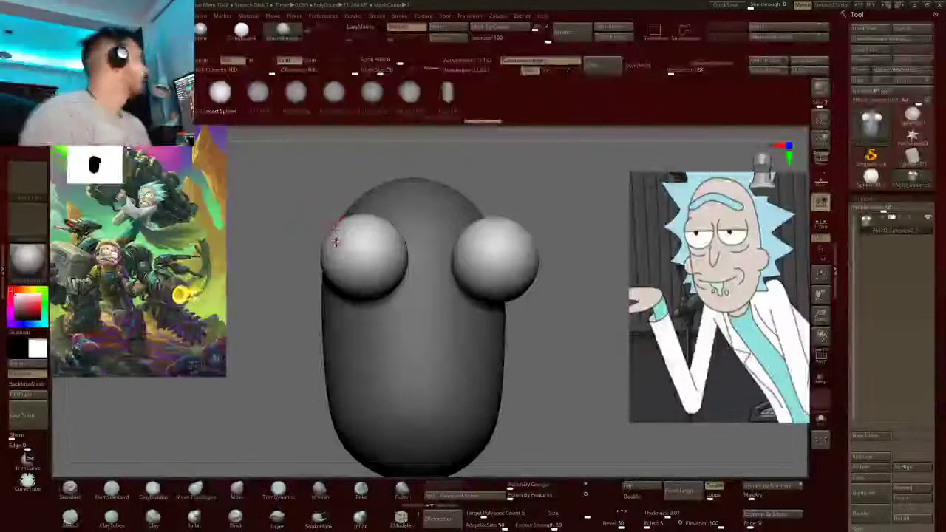
# Move the mirrored eye spheres back with the transpose line so they sink partway into the front of the head
pyautogui.moveTo(363, 250); pyautogui.dragTo(435, 256, button='right')
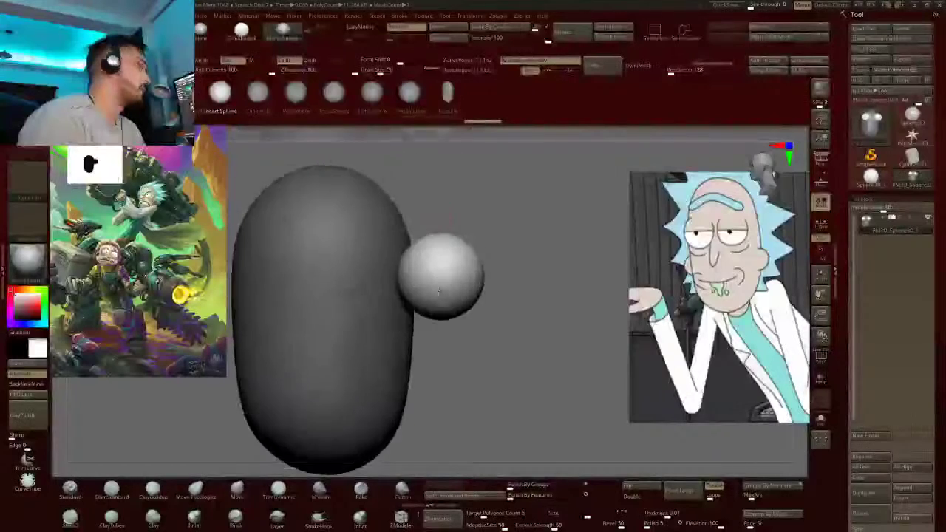
pyautogui.moveTo(439, 219); pyautogui.dragTo(449, 238, button='right')
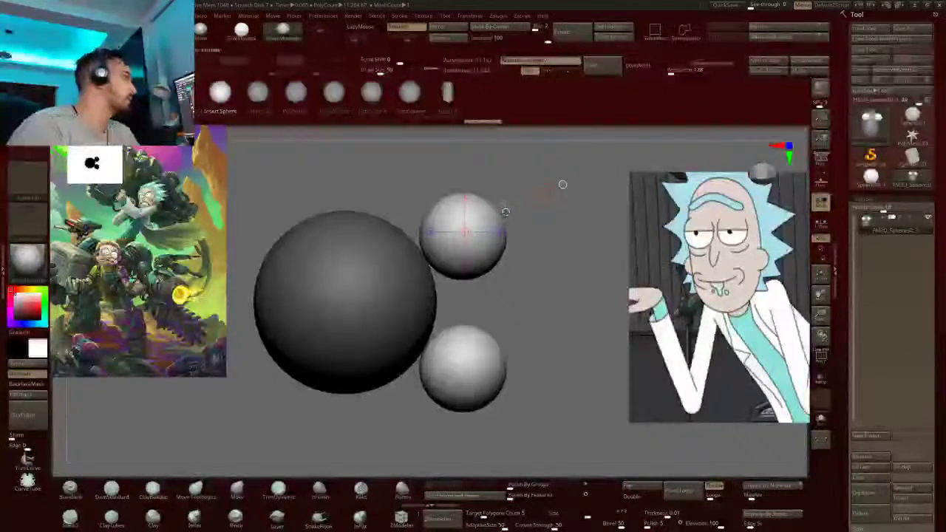
pyautogui.moveTo(506, 212); pyautogui.dragTo(442, 242)
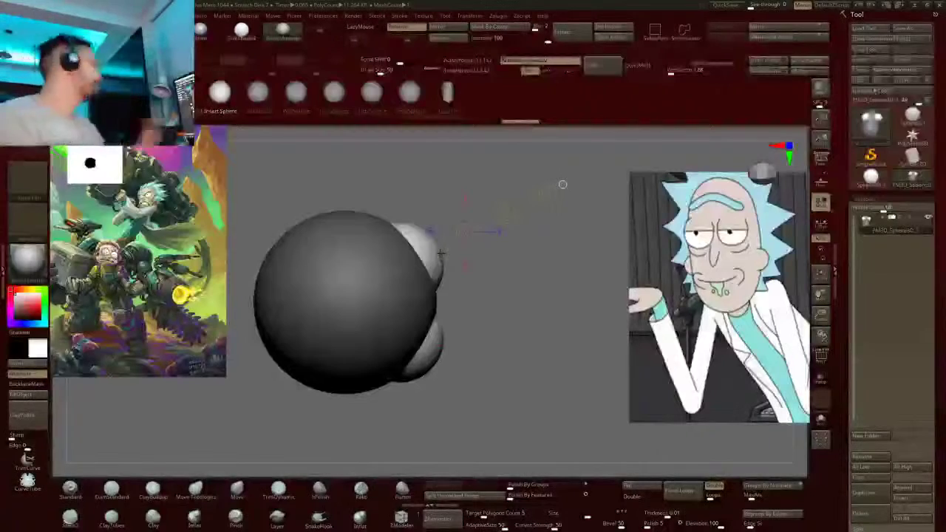
pyautogui.moveTo(563, 184); pyautogui.dragTo(535, 213)
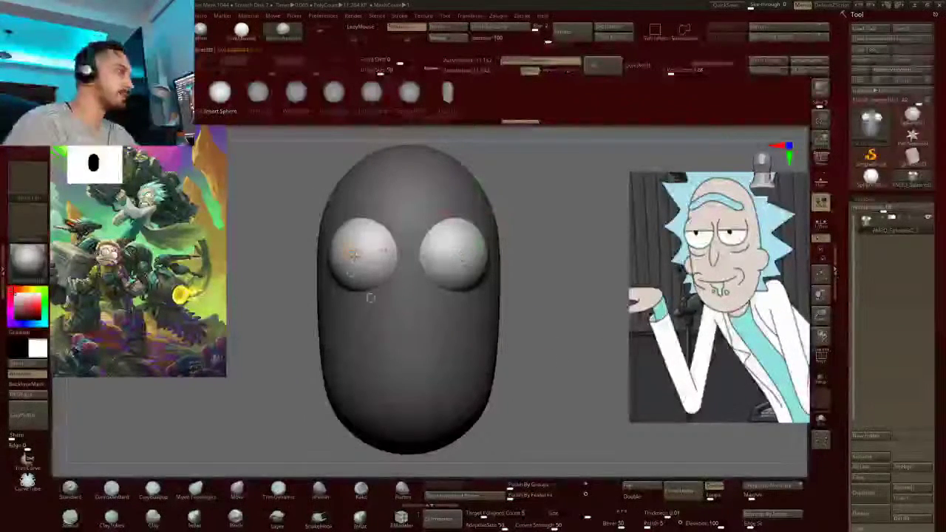
# Slightly enlarge the eye spheres and adjust their spacing so they sit close together on the upper face
pyautogui.moveTo(376, 312); pyautogui.dragTo(376, 311)
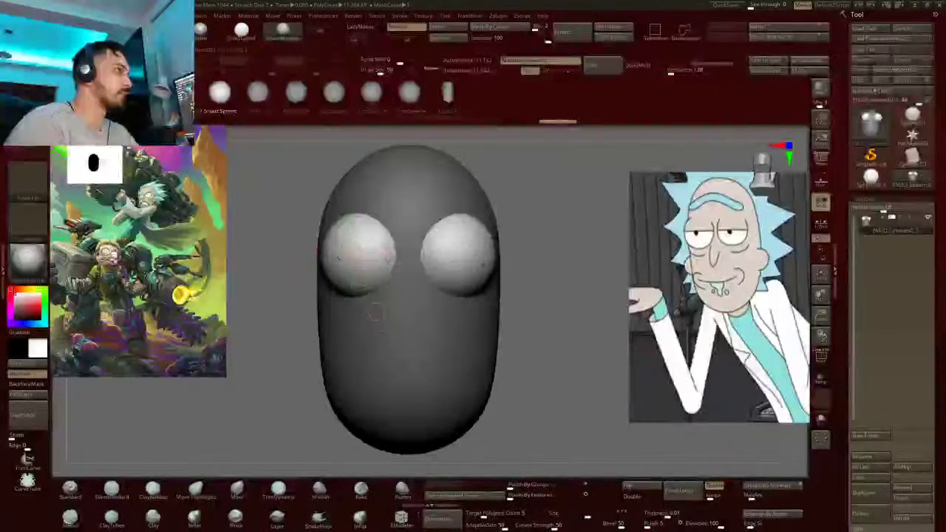
pyautogui.moveTo(334, 261); pyautogui.dragTo(373, 261)
pyautogui.moveTo(372, 224)
pyautogui.mouseDown(button='right')
pyautogui.moveTo(382, 239)
pyautogui.moveTo(367, 236)
pyautogui.mouseUp(button='right')
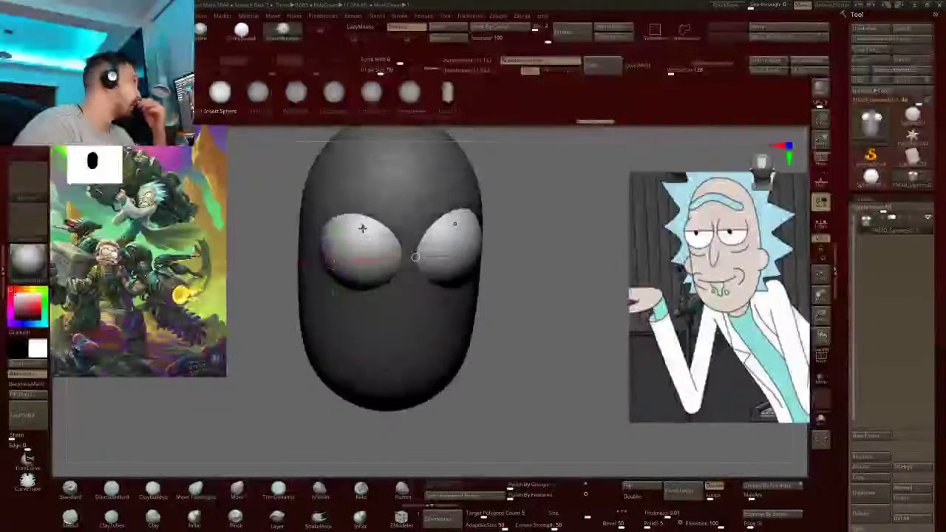
pyautogui.moveTo(324, 183); pyautogui.dragTo(354, 189)
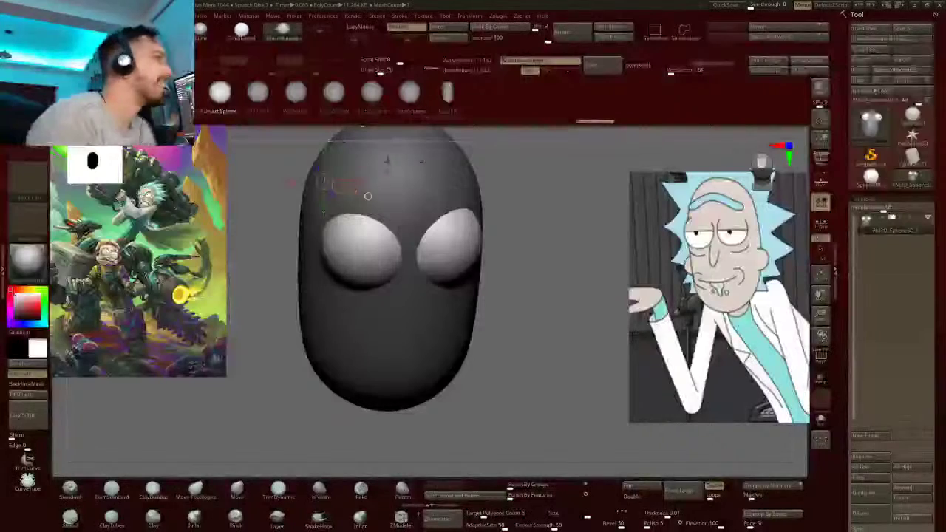
pyautogui.keyDown('shift'); pyautogui.moveTo(518, 299); pyautogui.dragTo(525, 316); pyautogui.keyUp('shift')
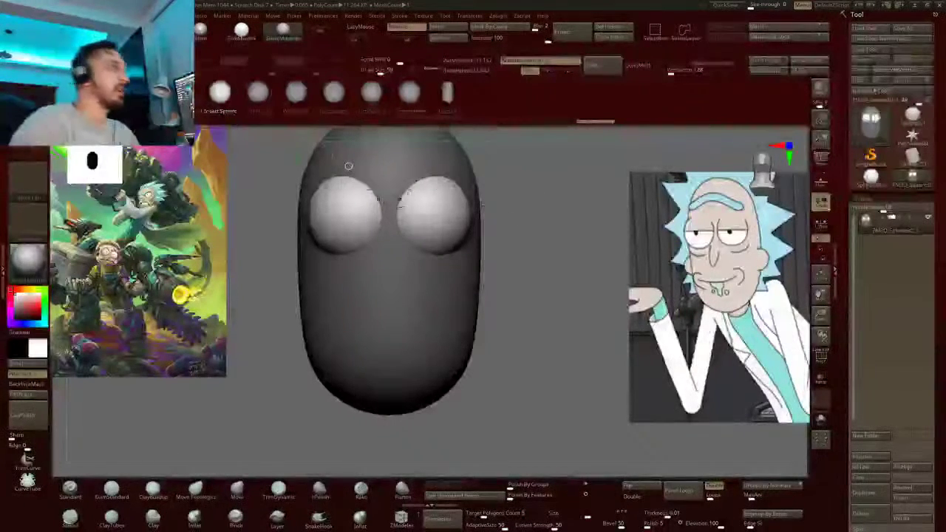
# Fine-tune how deeply the eye spheres sit in the head using the transpose line in side view
pyautogui.moveTo(349, 165); pyautogui.dragTo(378, 164, button='right')
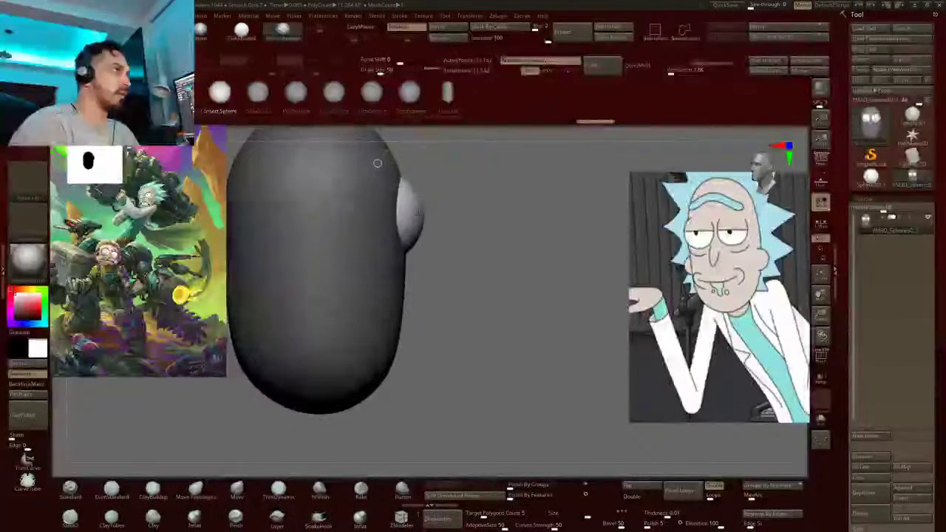
pyautogui.moveTo(393, 215); pyautogui.dragTo(445, 215)
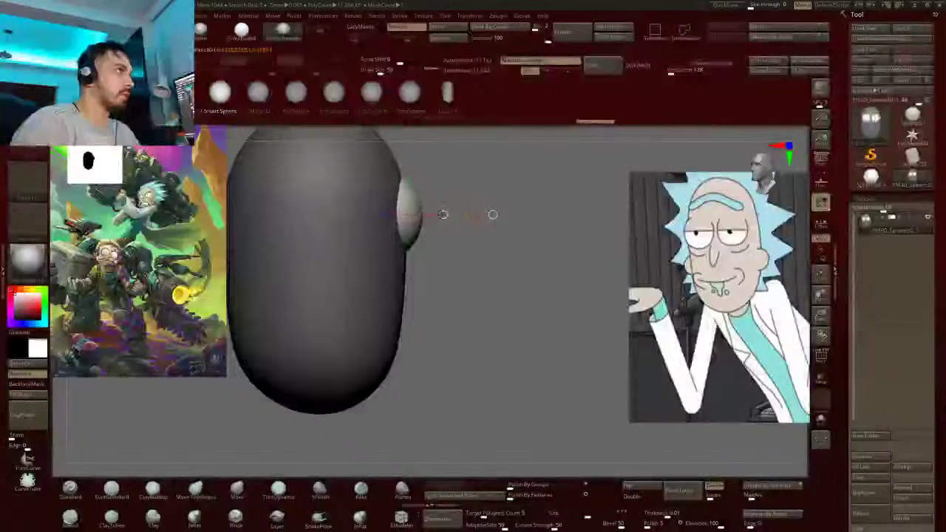
pyautogui.moveTo(446, 214); pyautogui.dragTo(355, 216, button='right')
pyautogui.keyDown('alt'); pyautogui.moveTo(590, 136); pyautogui.dragTo(522, 182, button='right'); pyautogui.keyUp('alt')
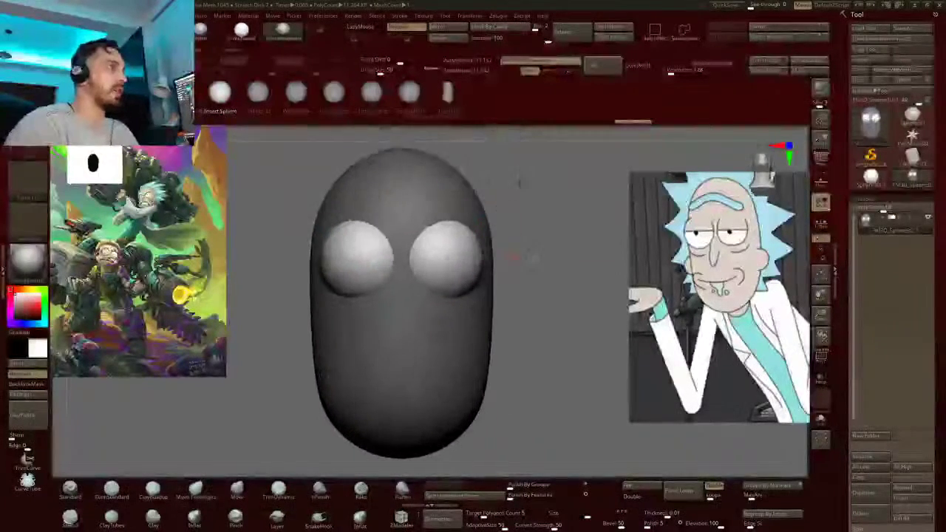
# Clear the mask on the head, merge it with the eyes using DynaMesh, and set the DynaMesh resolution to 56
pyautogui.keyDown('ctrl'); pyautogui.moveTo(534, 179); pyautogui.dragTo(522, 181); pyautogui.keyUp('ctrl')
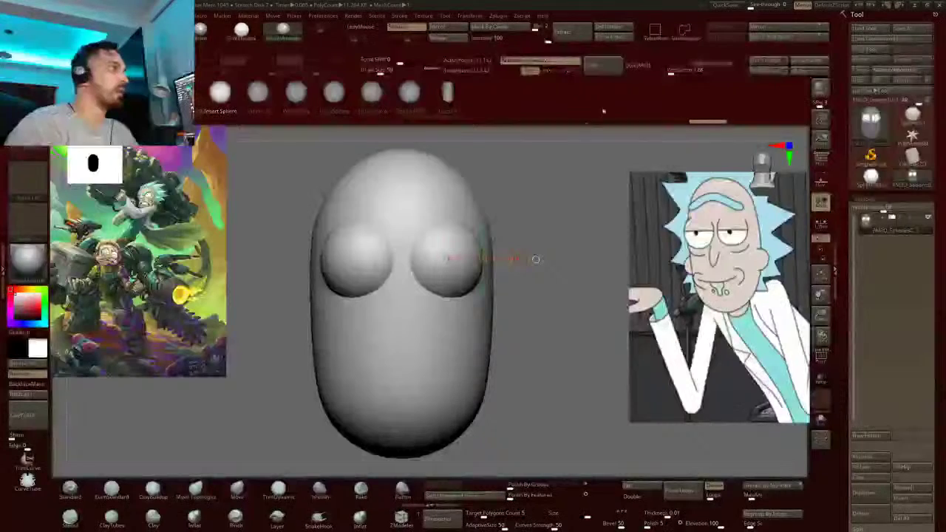
pyautogui.click(642, 65)
pyautogui.moveTo(536, 261)
pyautogui.mouseDown(button='right')
pyautogui.moveTo(541, 277)
pyautogui.moveTo(541, 267)
pyautogui.mouseUp(button='right')
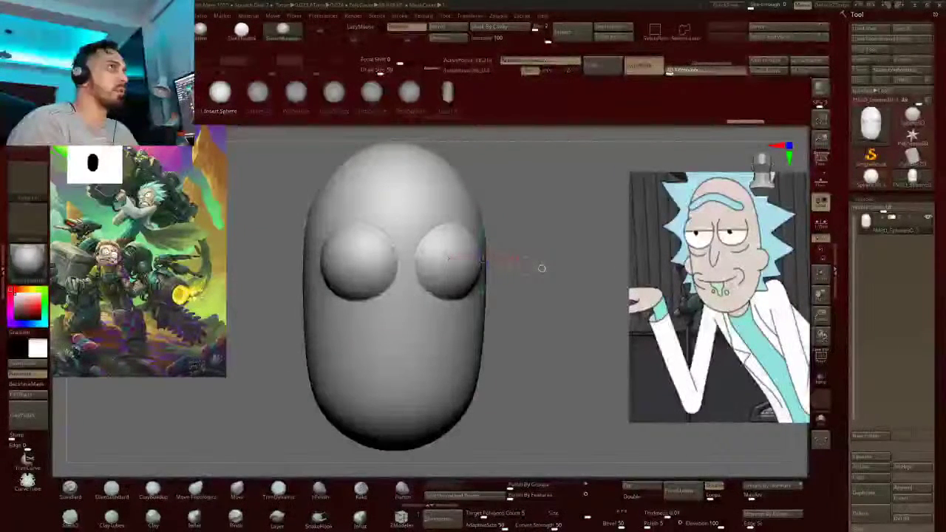
pyautogui.write('56')
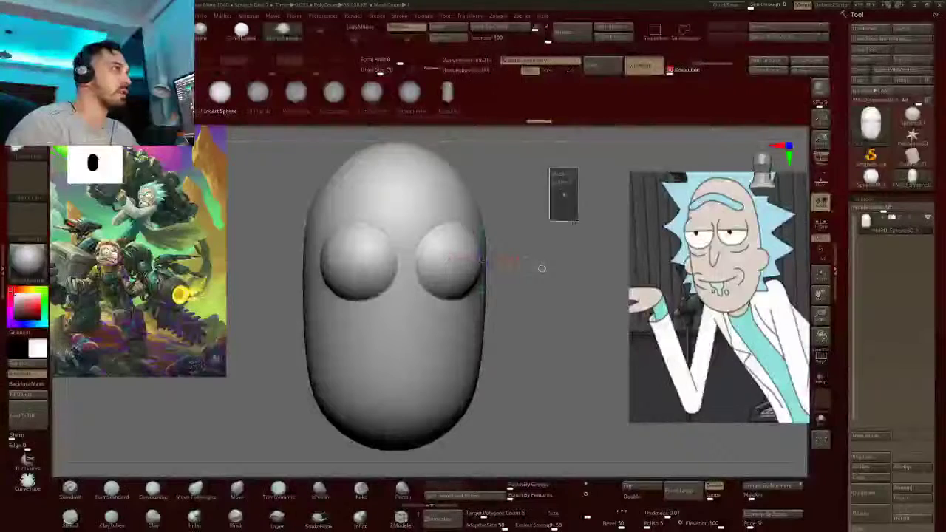
pyautogui.press('Return')
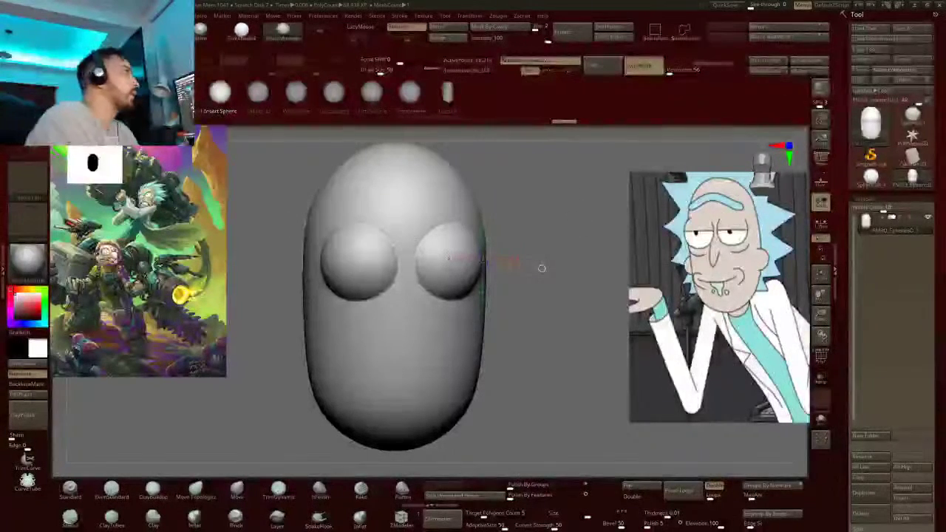
# Return to Draw mode, select the ClayBuildup brush, and lightly smooth the surface beside the inner edge of the eye
pyautogui.press('q')
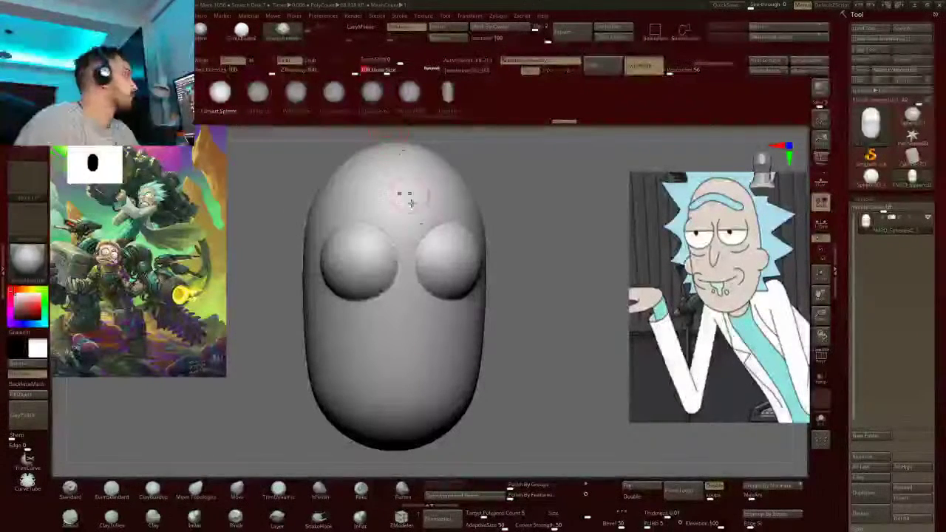
pyautogui.moveTo(432, 262); pyautogui.dragTo(475, 364, button='right')
pyautogui.moveTo(429, 296); pyautogui.dragTo(435, 324, button='right')
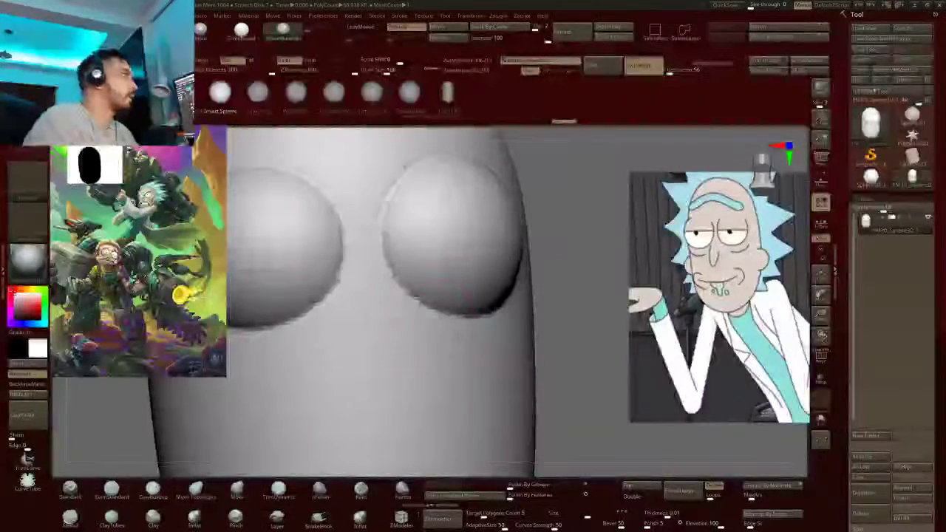
pyautogui.click(153, 491)
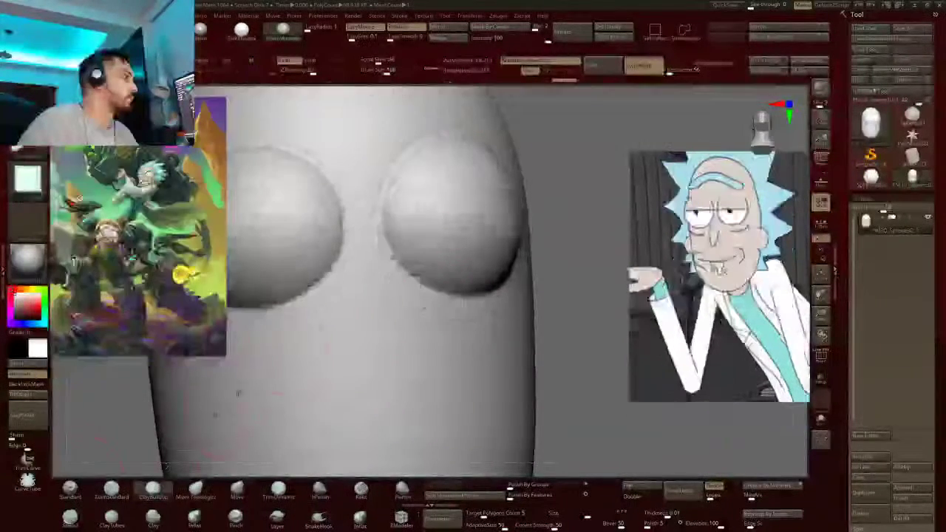
pyautogui.moveTo(405, 251)
pyautogui.keyDown('shift'); pyautogui.mouseDown()
pyautogui.moveTo(402, 262)
pyautogui.moveTo(412, 259)
pyautogui.mouseUp(); pyautogui.keyUp('shift')
pyautogui.moveTo(429, 259); pyautogui.dragTo(436, 222, button='right')
pyautogui.keyDown('alt'); pyautogui.moveTo(399, 256); pyautogui.dragTo(431, 222, button='right'); pyautogui.keyUp('alt')
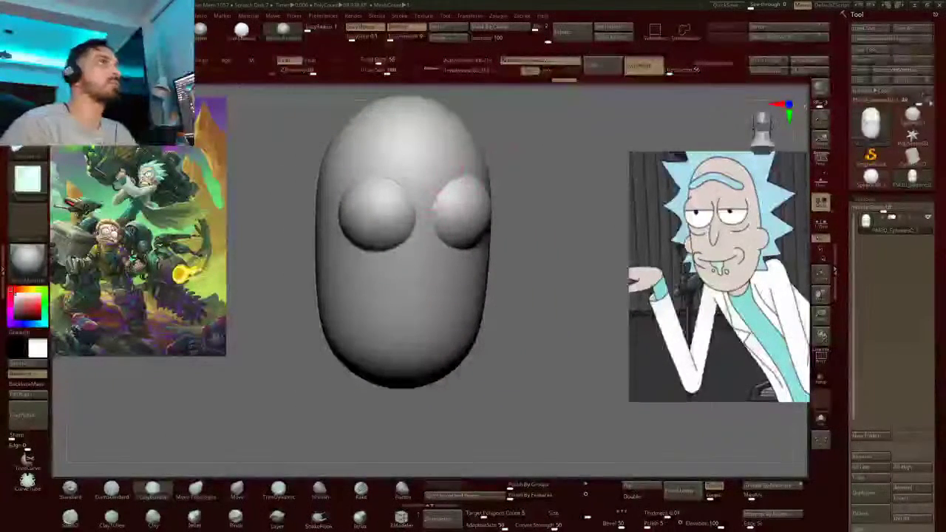
# Make a PolyMesh3D copy of the head and choose the ClayBuildup brush for sculpting on it
pyautogui.click(902, 70)
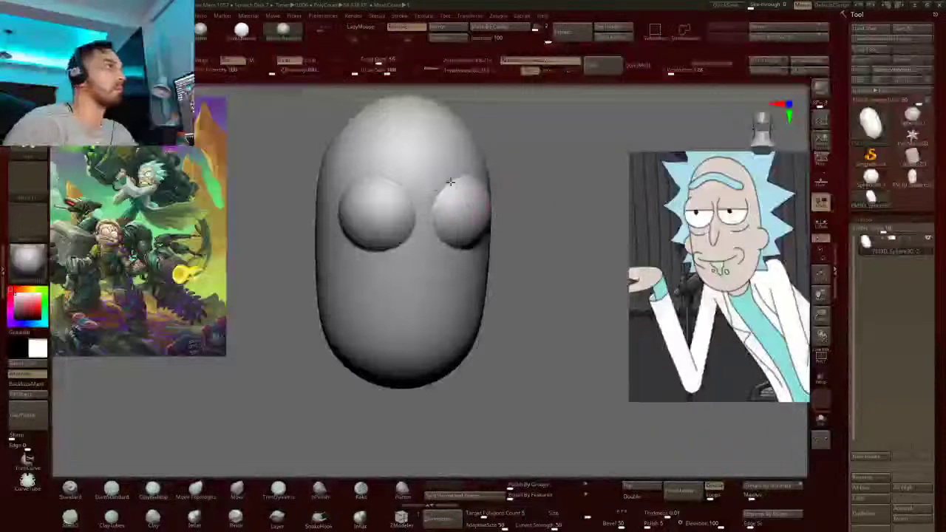
pyautogui.keyDown('ctrl'); pyautogui.moveTo(455, 201); pyautogui.dragTo(449, 206, button='right'); pyautogui.keyUp('ctrl')
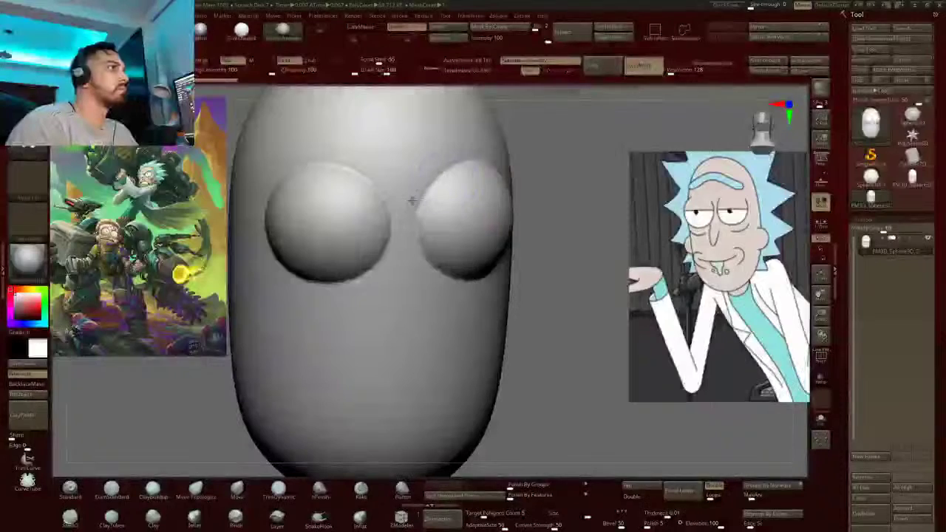
pyautogui.press('b')
pyautogui.press('m')
pyautogui.press('t')
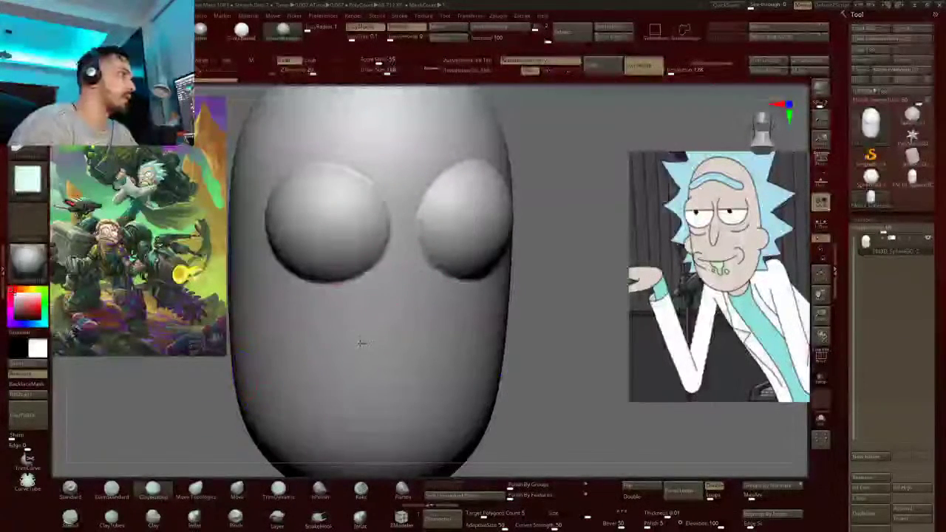
pyautogui.keyDown('ctrl'); pyautogui.moveTo(327, 222); pyautogui.dragTo(401, 264, button='right'); pyautogui.keyUp('ctrl')
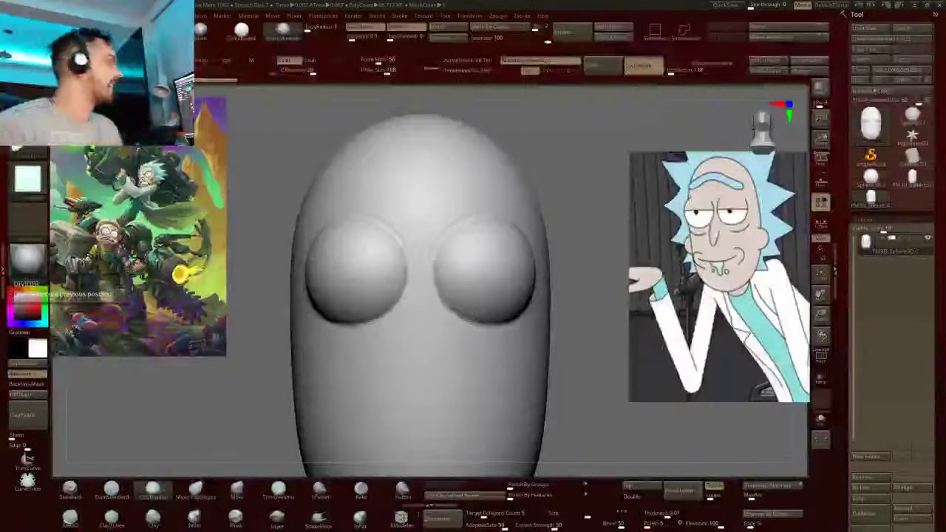
# Increase the draw size and try the Move brush near the eye, undo the change, and switch back to ClayBuildup
pyautogui.moveTo(389, 220); pyautogui.dragTo(397, 220, button='right')
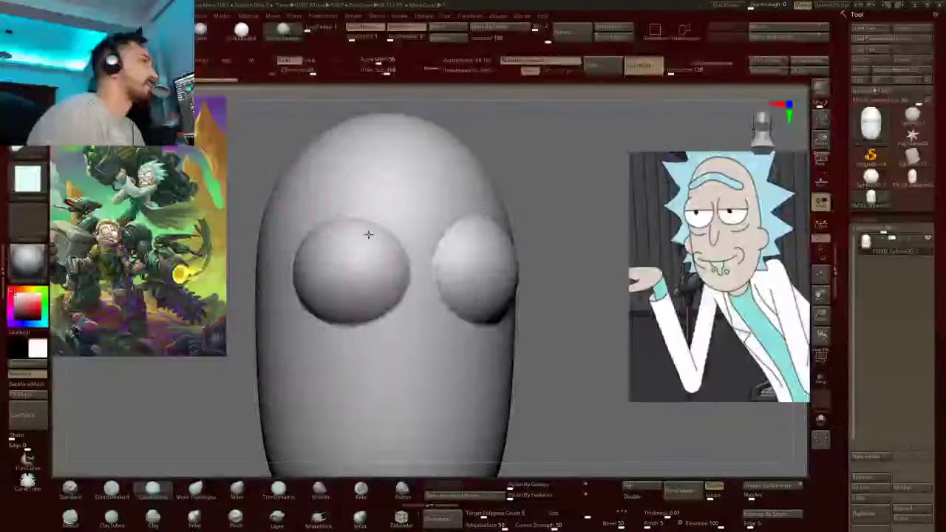
pyautogui.moveTo(370, 205); pyautogui.dragTo(377, 233, button='right')
pyautogui.moveTo(387, 71); pyautogui.dragTo(392, 71)
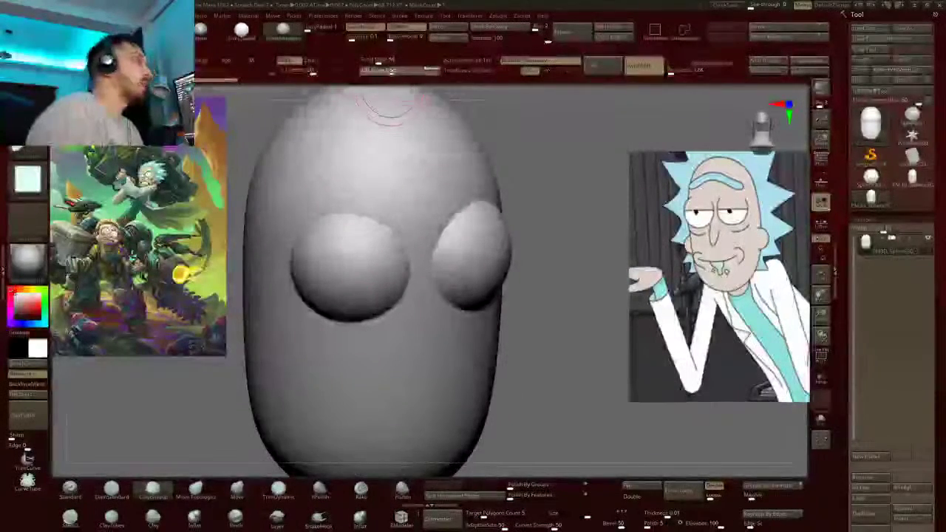
pyautogui.click(237, 488)
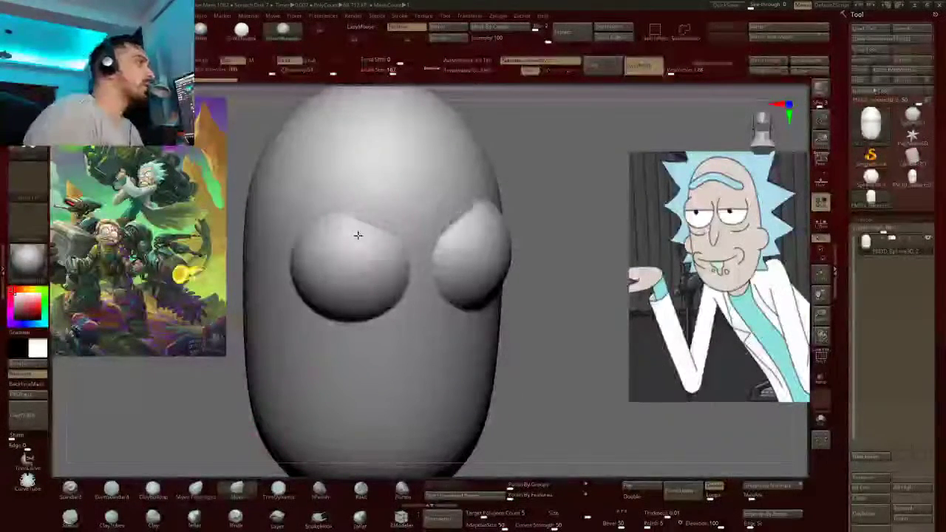
pyautogui.hotkey('ctrl', 'z')
pyautogui.click(153, 489)
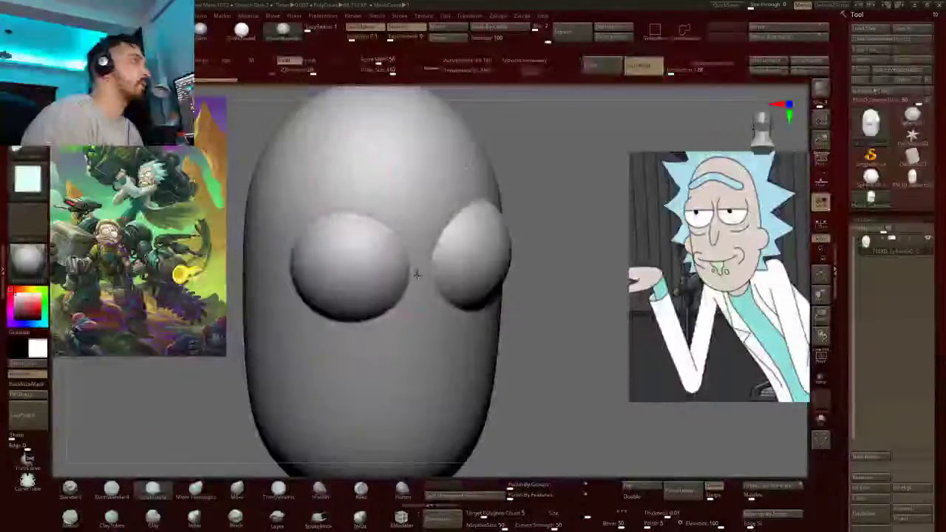
# Convert a Cylinder3D primitive to a PolyMesh3D and return to the head model
pyautogui.keyDown('ctrl'); pyautogui.moveTo(416, 273); pyautogui.dragTo(340, 335, button='right'); pyautogui.keyUp('ctrl')
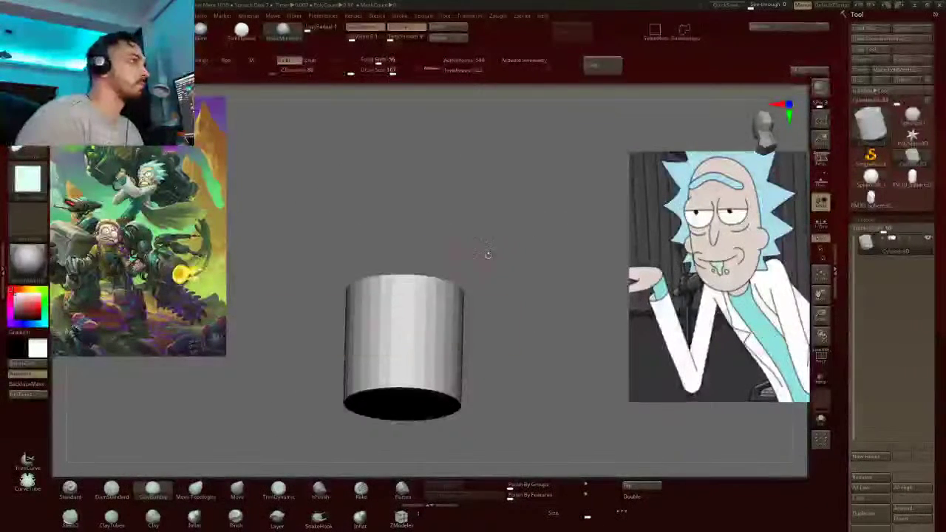
pyautogui.click(895, 71)
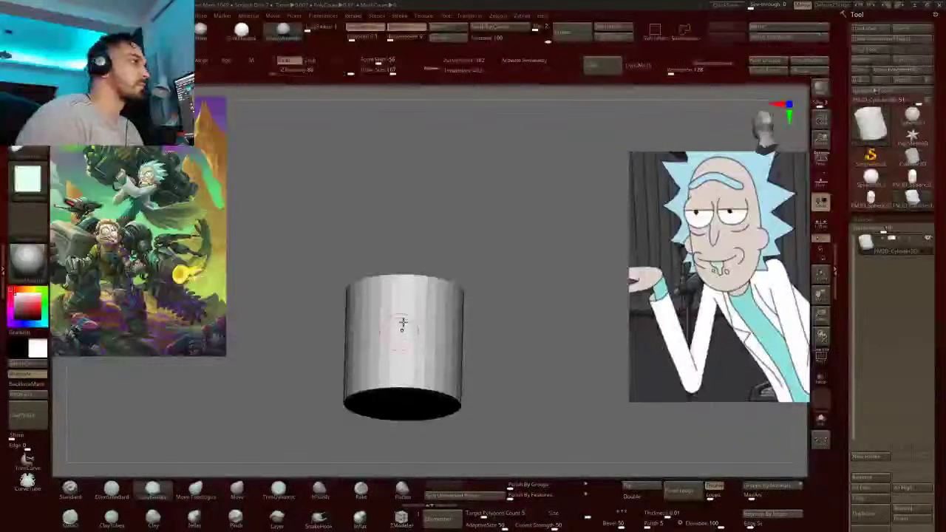
pyautogui.moveTo(401, 297); pyautogui.dragTo(398, 340, button='right')
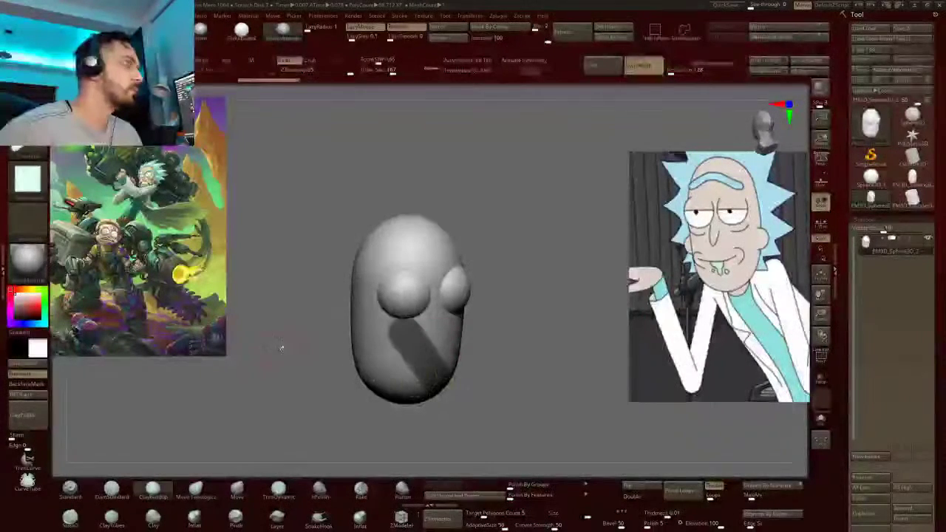
pyautogui.keyDown('ctrl'); pyautogui.moveTo(397, 325); pyautogui.dragTo(488, 473, button='right'); pyautogui.keyUp('ctrl')
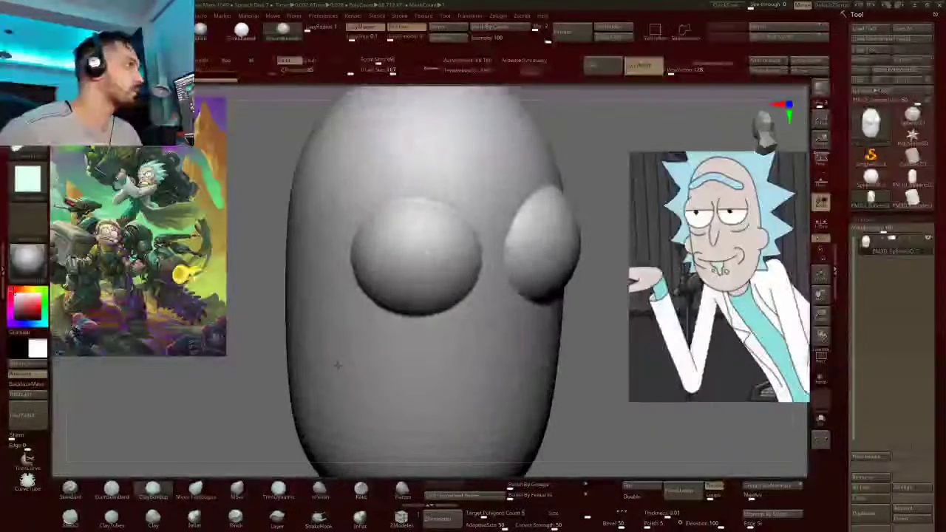
pyautogui.keyDown('ctrl'); pyautogui.moveTo(416, 284); pyautogui.dragTo(401, 252, button='right'); pyautogui.keyUp('ctrl')
# Append a sphere as a subtool of the head and delete that sphere subtool
pyautogui.click(907, 509)
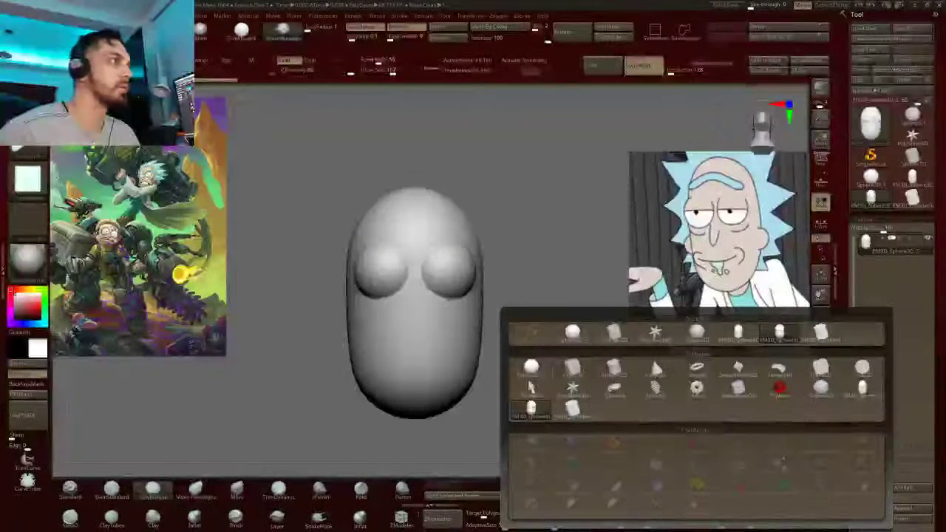
pyautogui.click(779, 333)
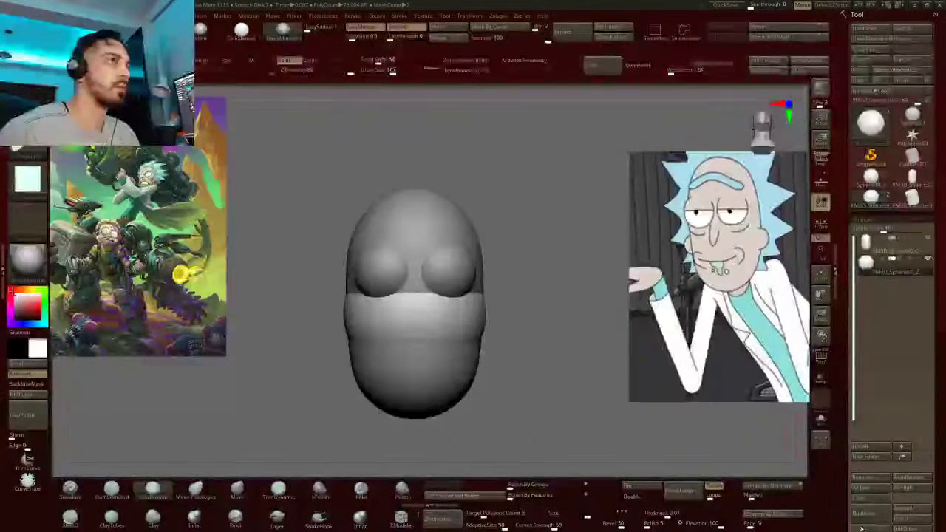
pyautogui.scroll(-2, 873, 466)
pyautogui.click(868, 473)
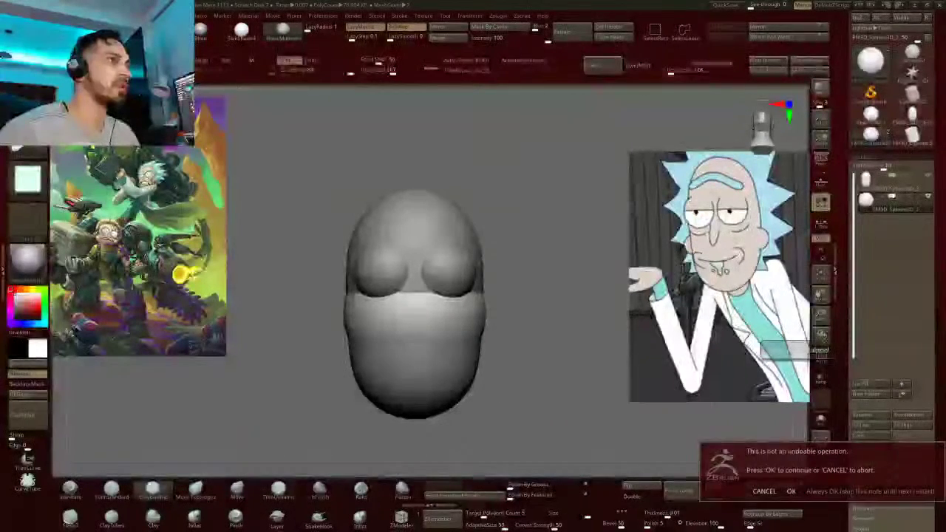
pyautogui.click(737, 491)
pyautogui.moveTo(453, 249)
pyautogui.keyDown('ctrl'); pyautogui.mouseDown(button='right')
pyautogui.moveTo(454, 262)
pyautogui.moveTo(469, 247)
pyautogui.mouseUp(button='right'); pyautogui.keyUp('ctrl')
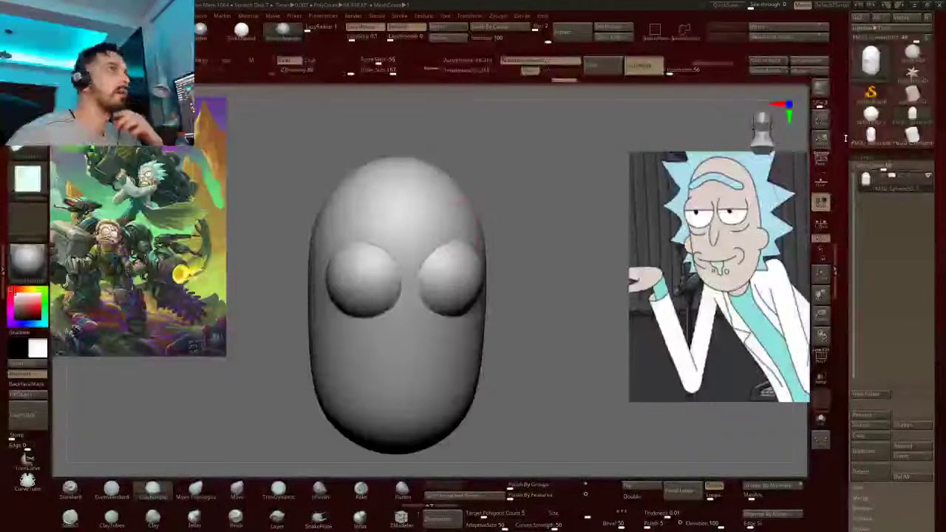
# Export the head mesh to the desktop as an OBJ file named PM3D_Sphere3D_1
pyautogui.moveTo(846, 138); pyautogui.dragTo(851, 216)
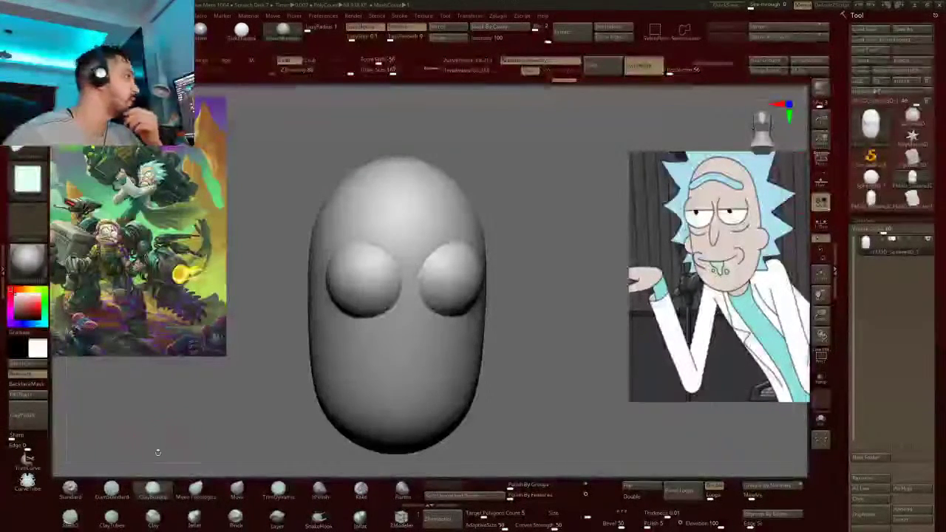
pyautogui.click(907, 60)
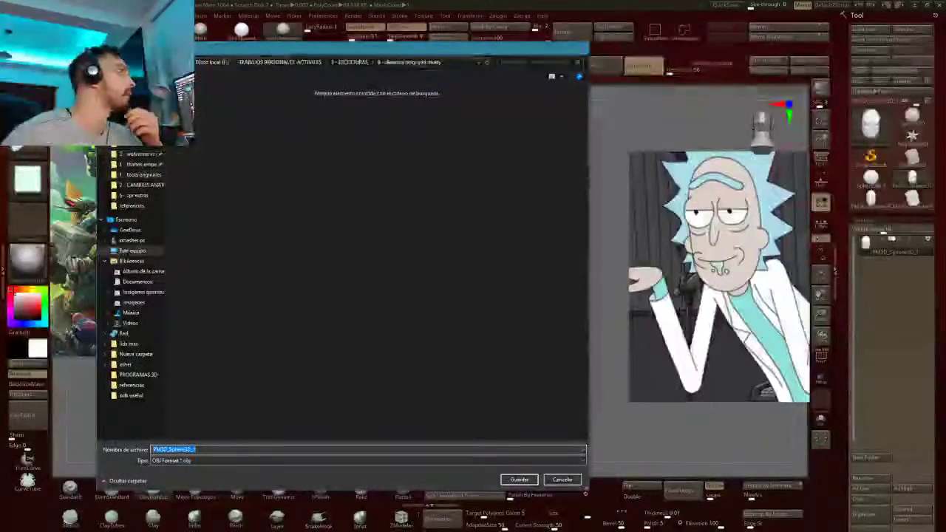
pyautogui.click(126, 220)
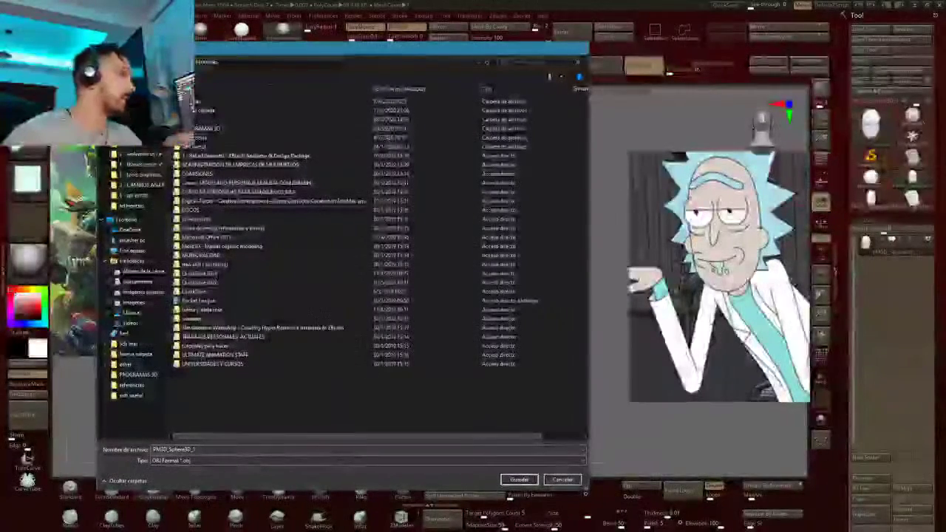
pyautogui.click(130, 241)
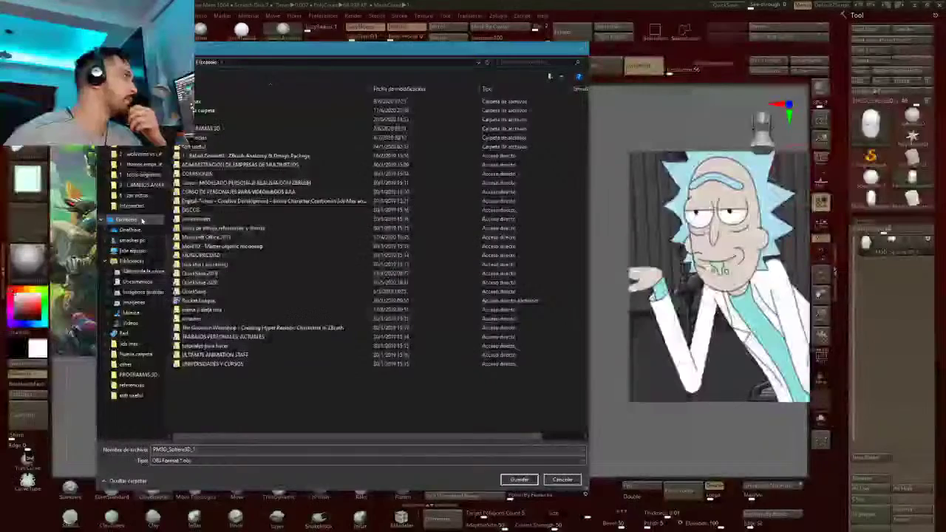
pyautogui.click(141, 220)
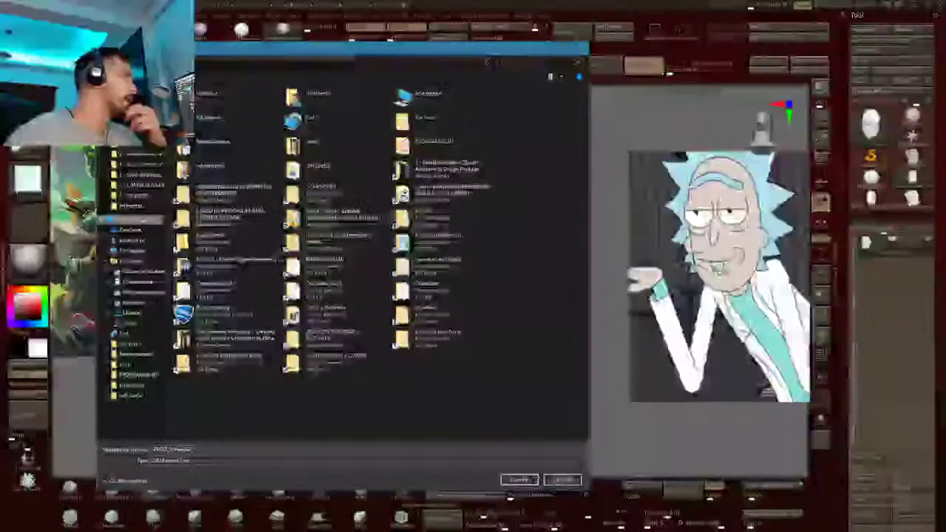
pyautogui.click(519, 480)
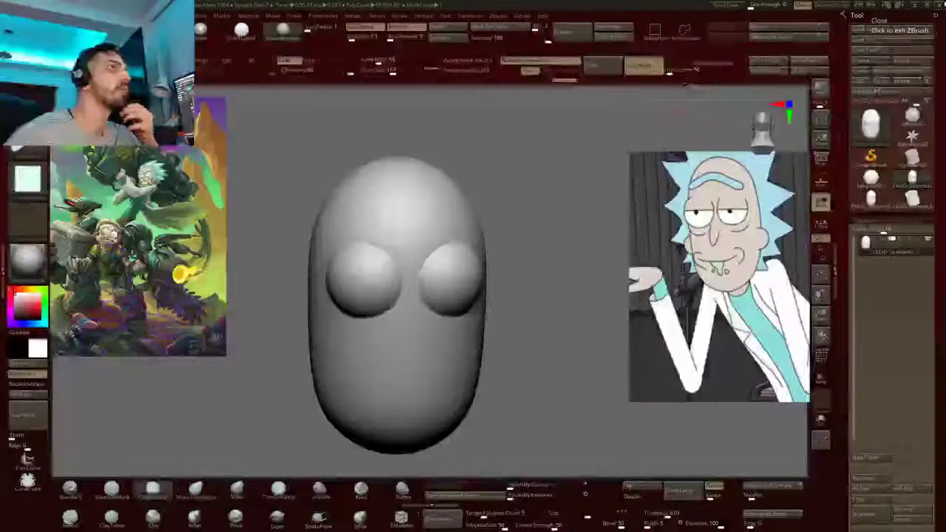
# Restart ZBrush, dismissing the home page and LightBox, and leave an empty canvas
pyautogui.click(480, 294)
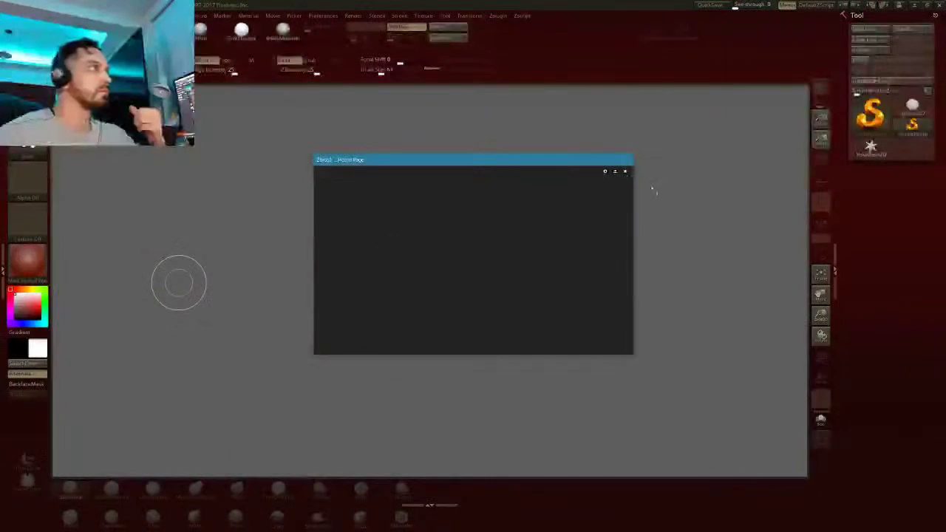
pyautogui.click(625, 172)
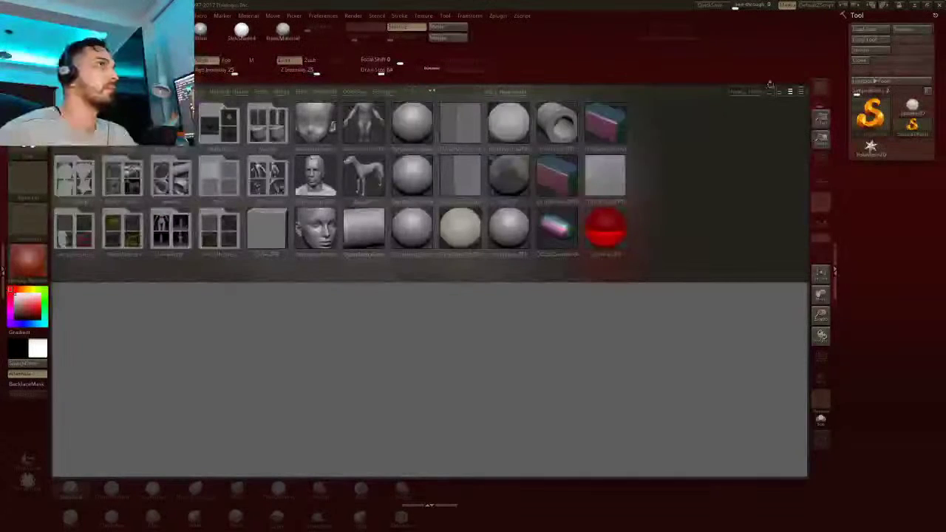
pyautogui.click(769, 86)
pyautogui.moveTo(424, 277); pyautogui.dragTo(437, 456)
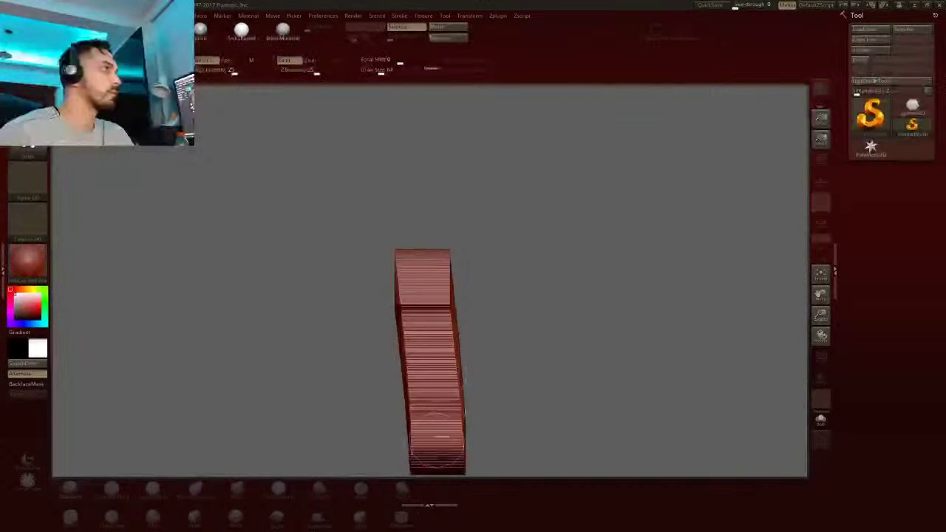
pyautogui.hotkey('ctrl', 'n')
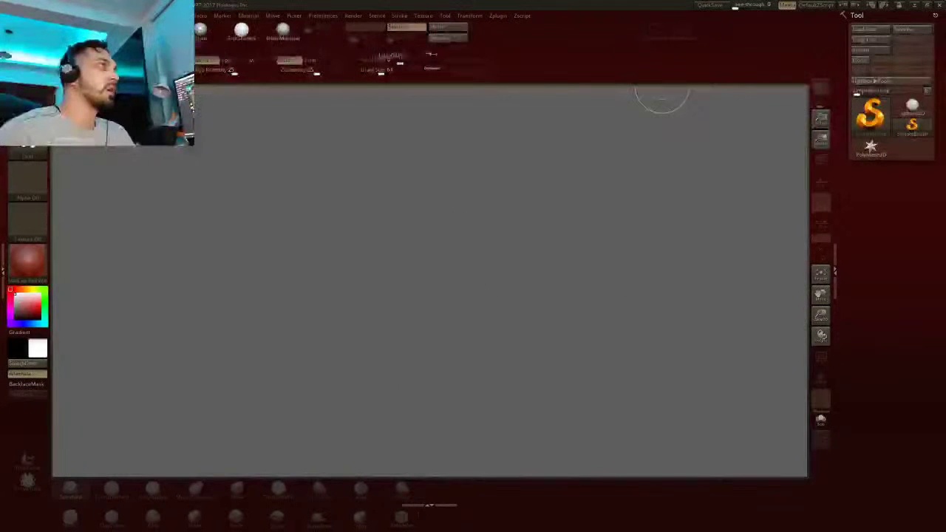
# Import the PM3D_Sphere3D_1 OBJ from the desktop and place it on the canvas in Edit mode
pyautogui.click(877, 51)
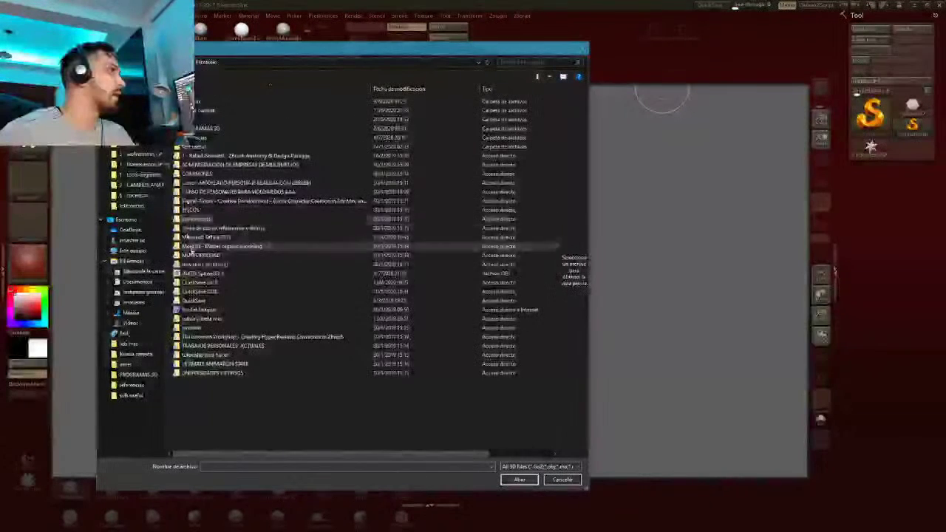
pyautogui.doubleClick(192, 274)
pyautogui.moveTo(428, 244); pyautogui.dragTo(432, 441)
pyautogui.press('t')
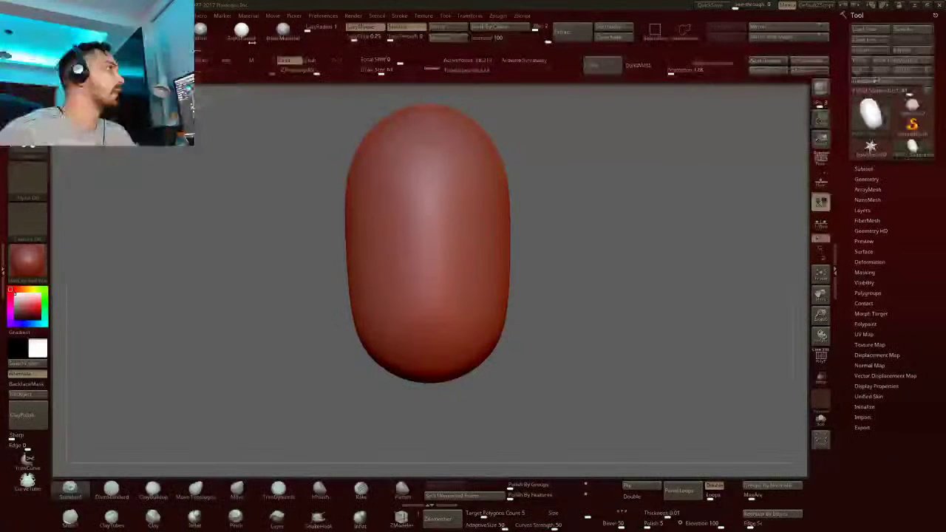
# Assign the grey BasicMaterial to the head, frame its front view and choose the ClayBuildup brush
pyautogui.click(287, 28)
pyautogui.moveTo(296, 215); pyautogui.dragTo(484, 219)
pyautogui.press('f')
pyautogui.click(153, 490)
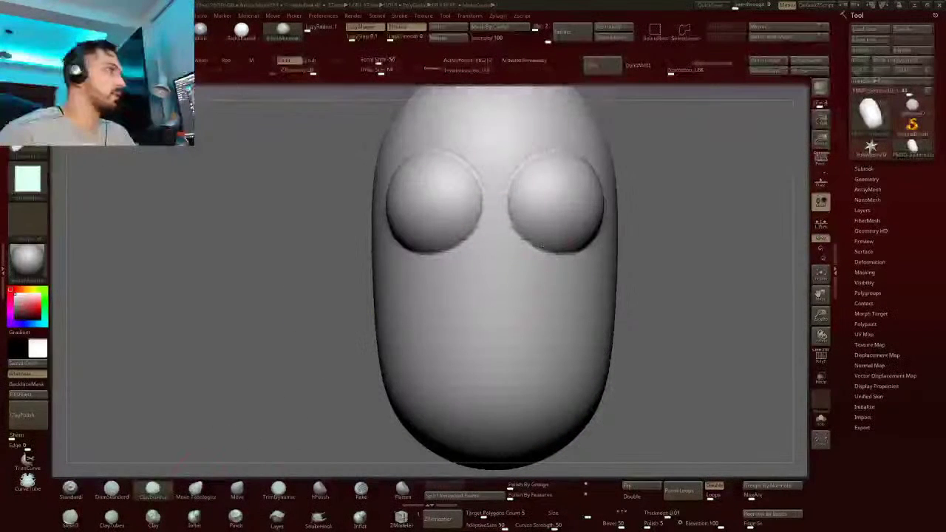
pyautogui.hotkey('ctrl', 'z')
pyautogui.moveTo(522, 236)
pyautogui.keyDown('ctrl'); pyautogui.mouseDown(button='right')
pyautogui.moveTo(517, 214)
pyautogui.moveTo(475, 239)
pyautogui.mouseUp(button='right'); pyautogui.keyUp('ctrl')
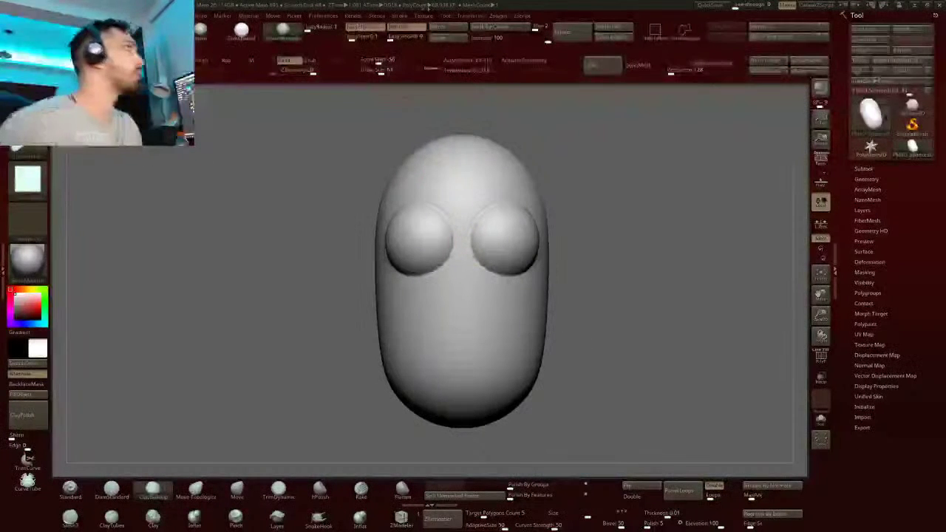
# Try to import the green Rick and Morty artwork and the rick-morty-temporada-4 image together as textures
pyautogui.click(327, 16)
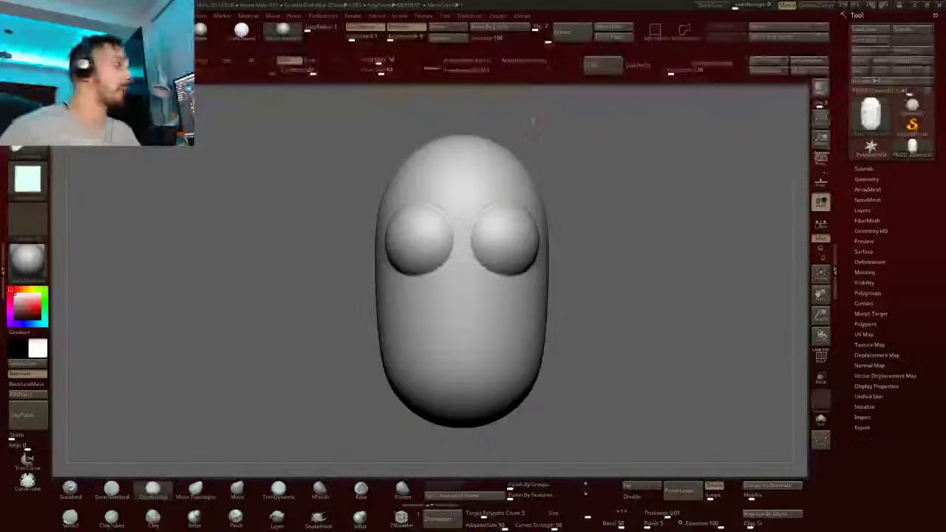
pyautogui.keyDown('alt'); pyautogui.moveTo(490, 121); pyautogui.dragTo(466, 119); pyautogui.keyUp('alt')
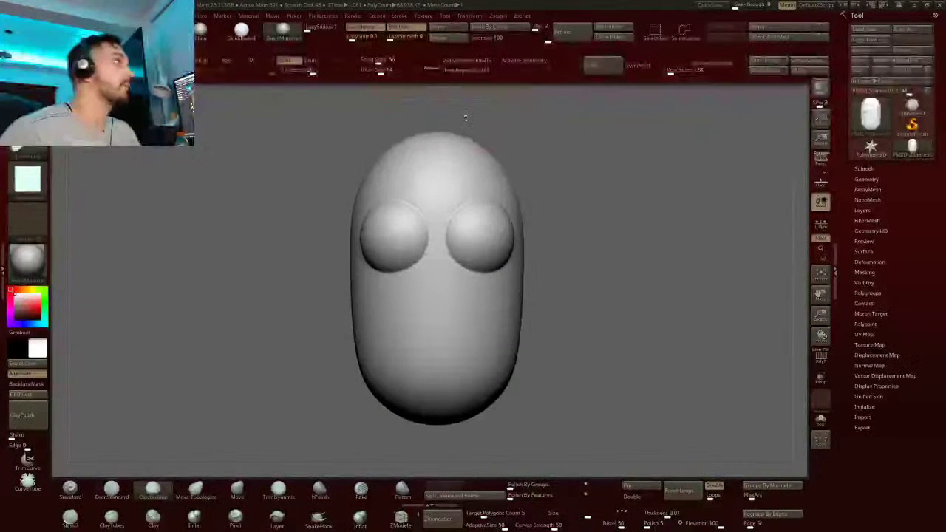
pyautogui.click(423, 15)
pyautogui.click(488, 129)
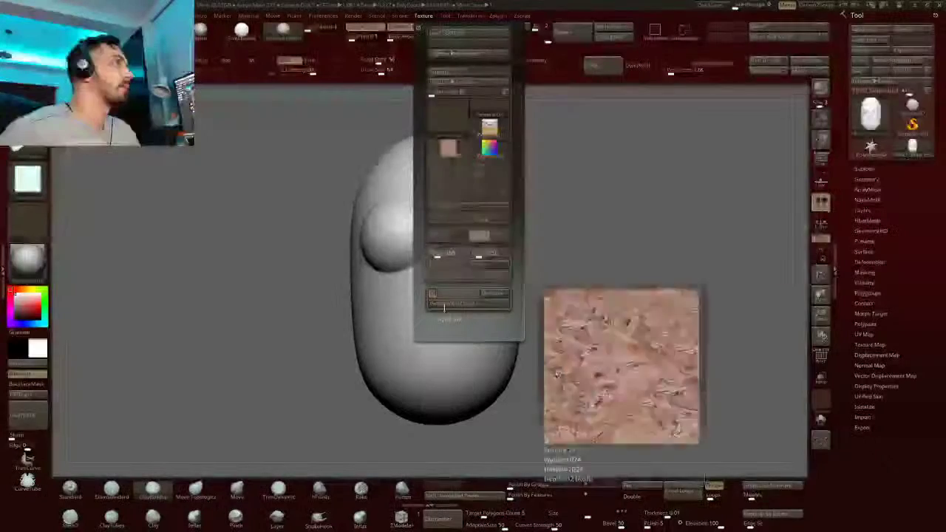
pyautogui.click(453, 264)
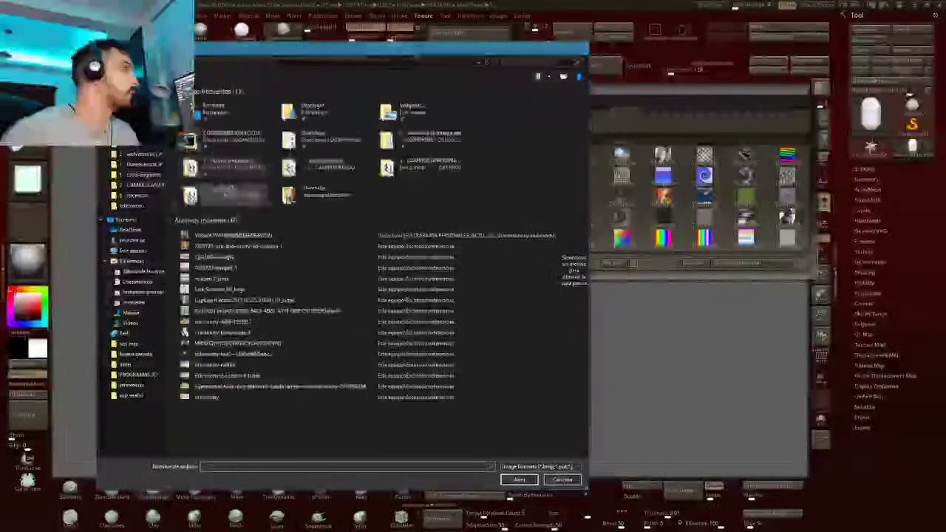
pyautogui.click(215, 237)
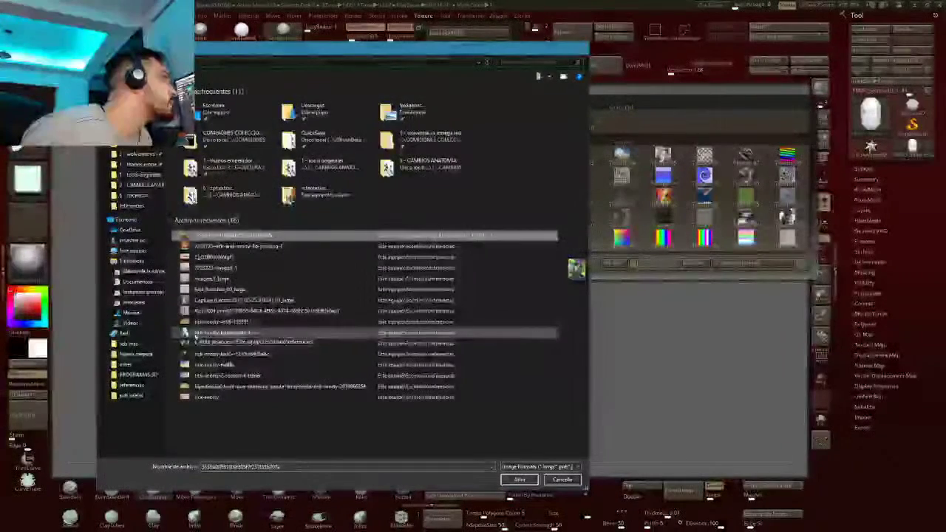
pyautogui.keyDown('ctrl'); pyautogui.scroll(1, 194, 338); pyautogui.keyUp('ctrl')
pyautogui.keyDown('ctrl'); pyautogui.scroll(1, 317, 233); pyautogui.keyUp('ctrl')
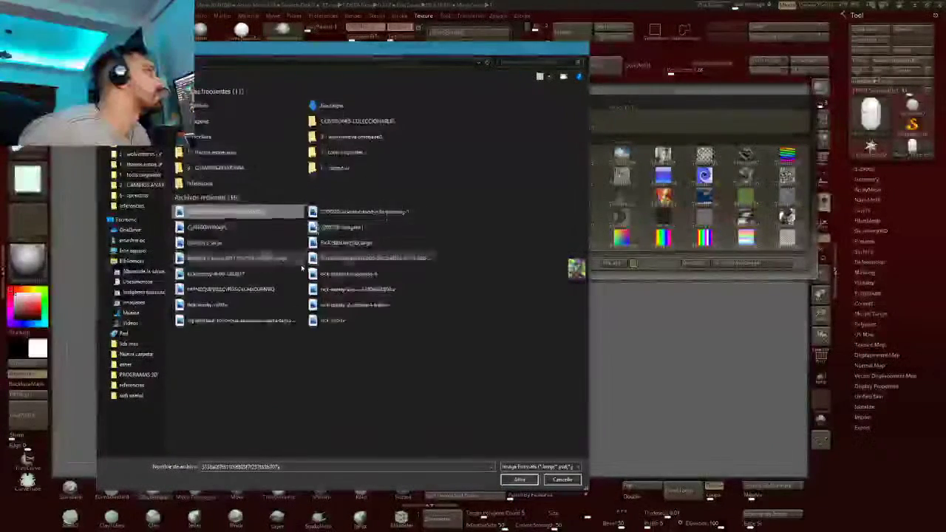
pyautogui.keyDown('ctrl'); pyautogui.scroll(3, 302, 271); pyautogui.keyUp('ctrl')
pyautogui.keyDown('ctrl'); pyautogui.scroll(1, 301, 271); pyautogui.keyUp('ctrl')
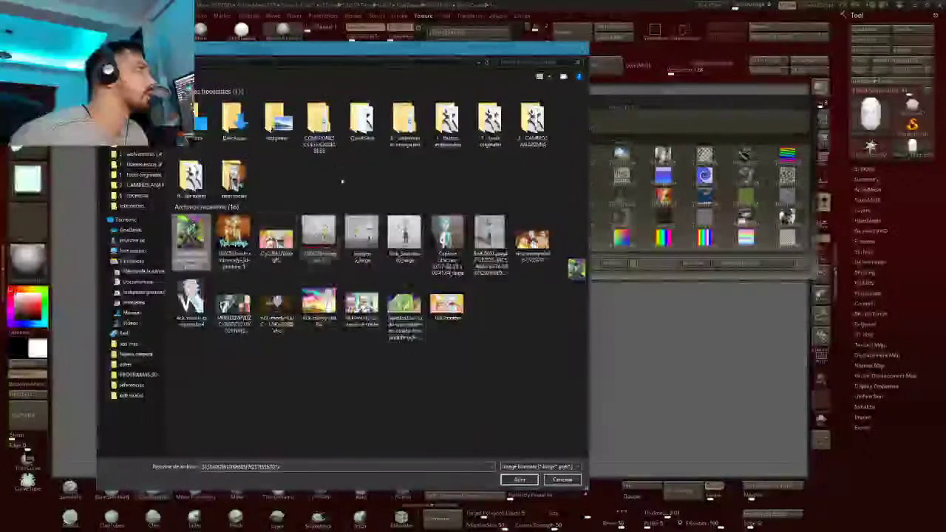
pyautogui.keyDown('ctrl'); pyautogui.click(190, 303); pyautogui.keyUp('ctrl')
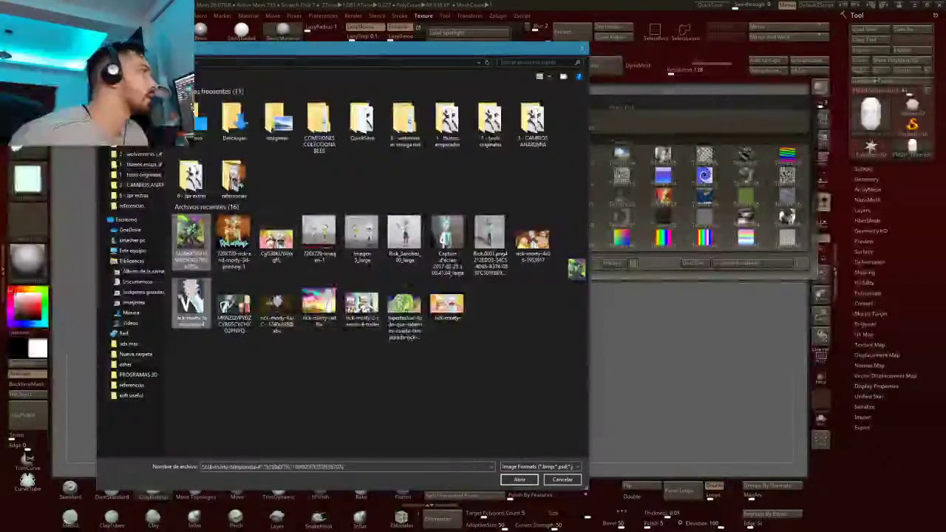
pyautogui.click(520, 480)
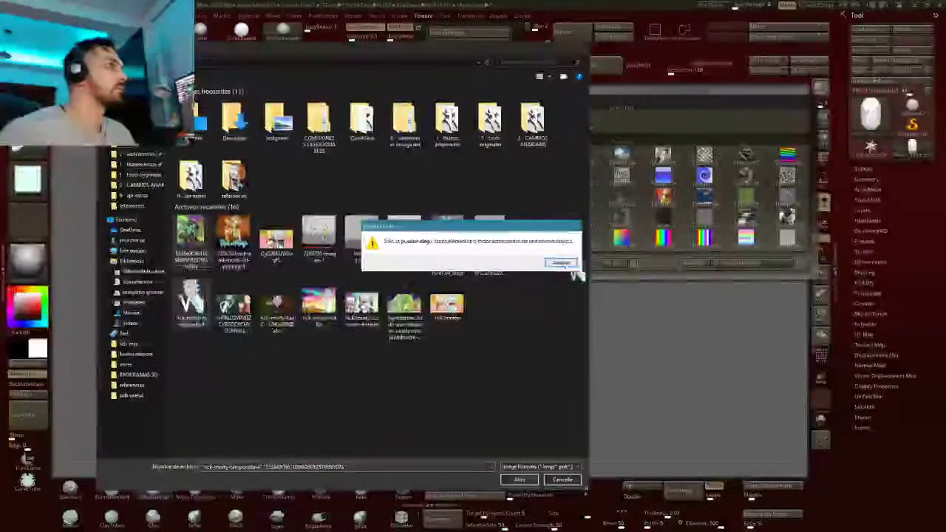
pyautogui.click(572, 266)
pyautogui.click(562, 480)
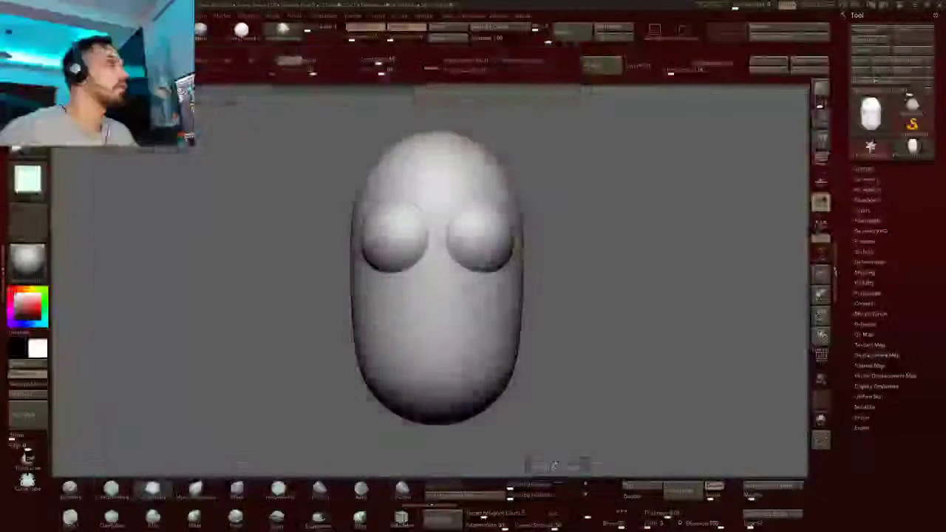
# Import the rick-morty-temporada-4 image on its own as a texture
pyautogui.click(410, 17)
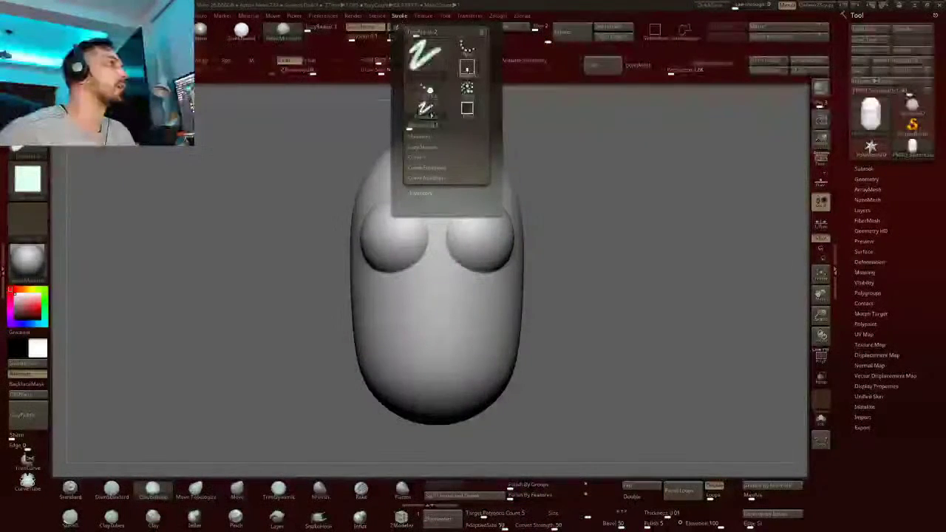
pyautogui.click(425, 17)
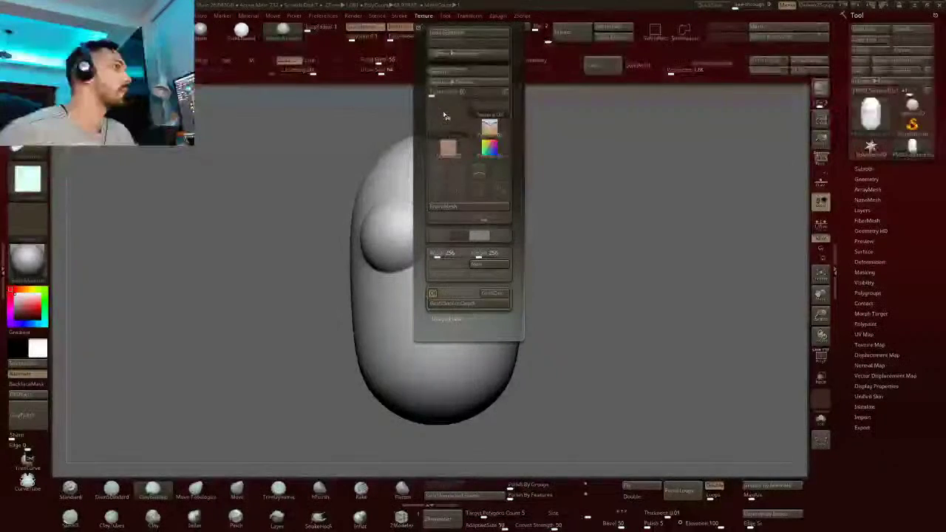
pyautogui.click(458, 138)
pyautogui.click(451, 265)
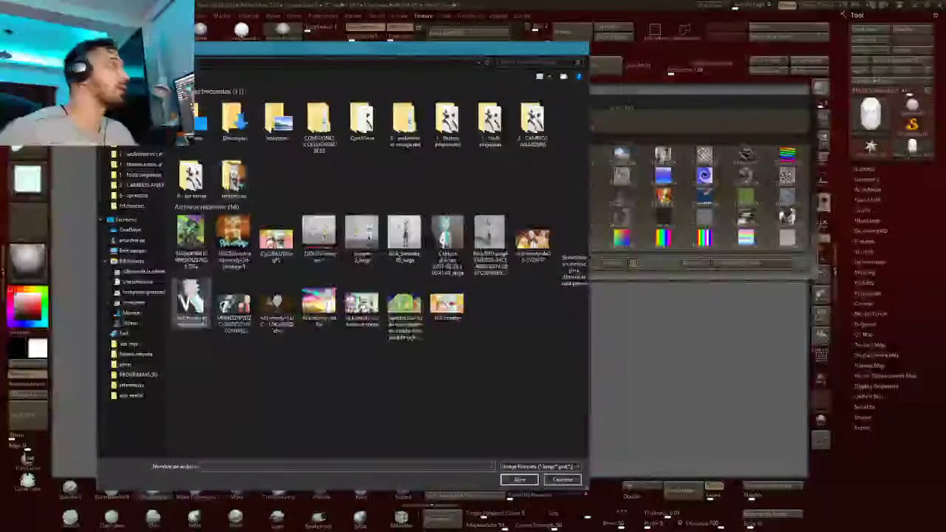
pyautogui.doubleClick(190, 299)
# Import the picture of the 3D Rick figure in a lab coat from the referencias folder as a texture
pyautogui.click(422, 17)
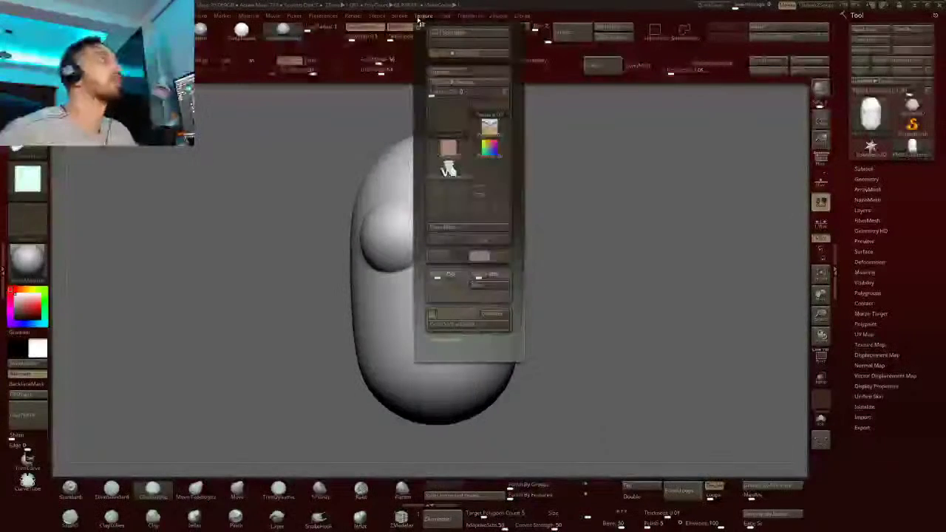
pyautogui.click(440, 109)
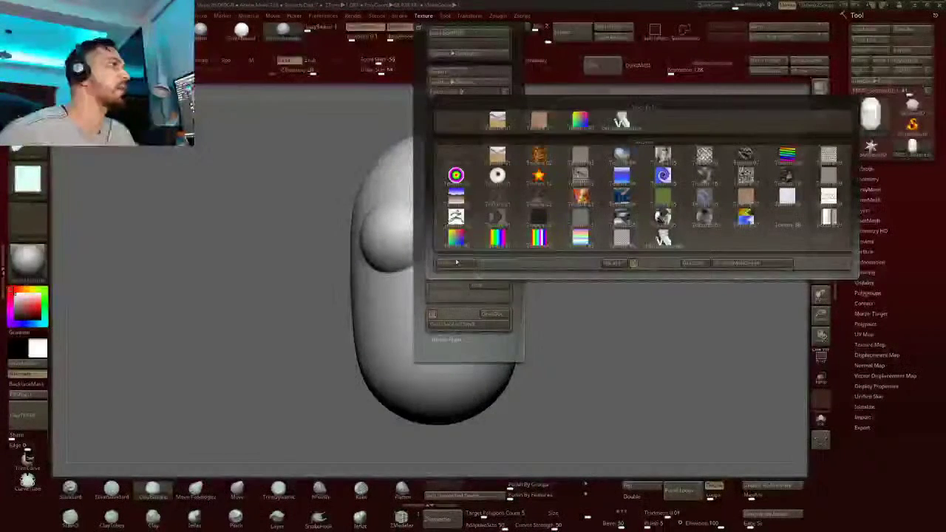
pyautogui.click(456, 263)
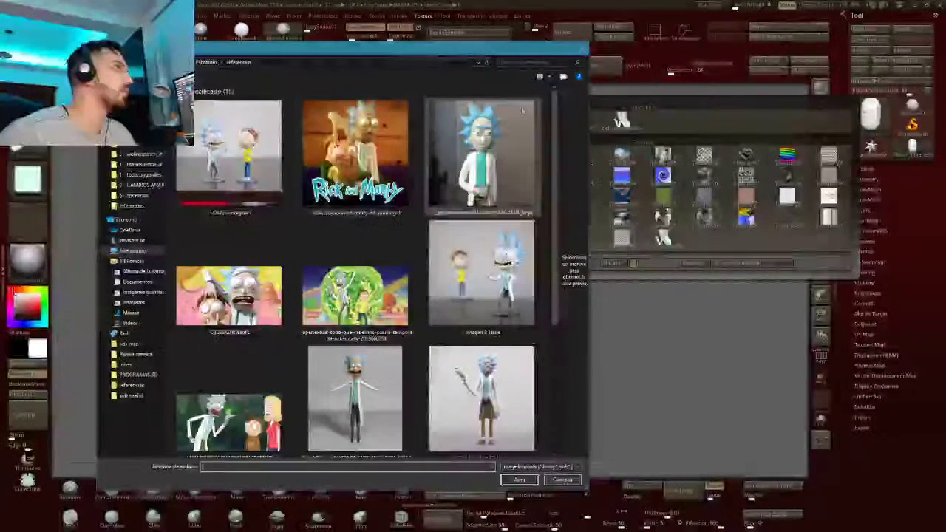
pyautogui.doubleClick(527, 140)
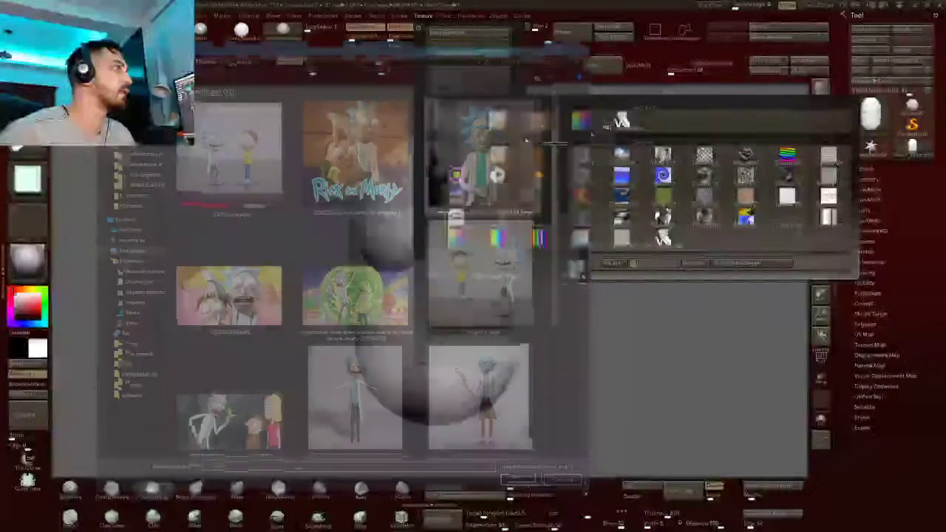
# Import the green Rick and Morty artwork from the recent files as another texture
pyautogui.click(448, 119)
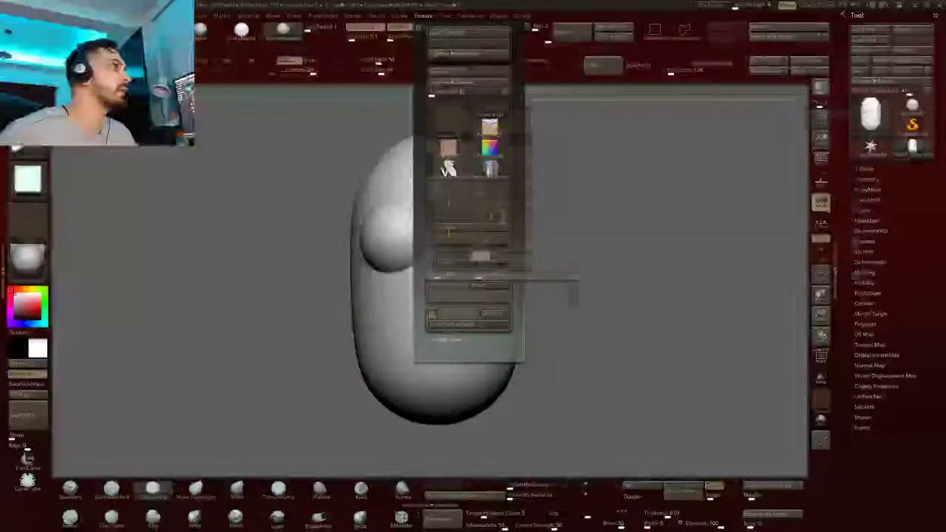
pyautogui.click(443, 123)
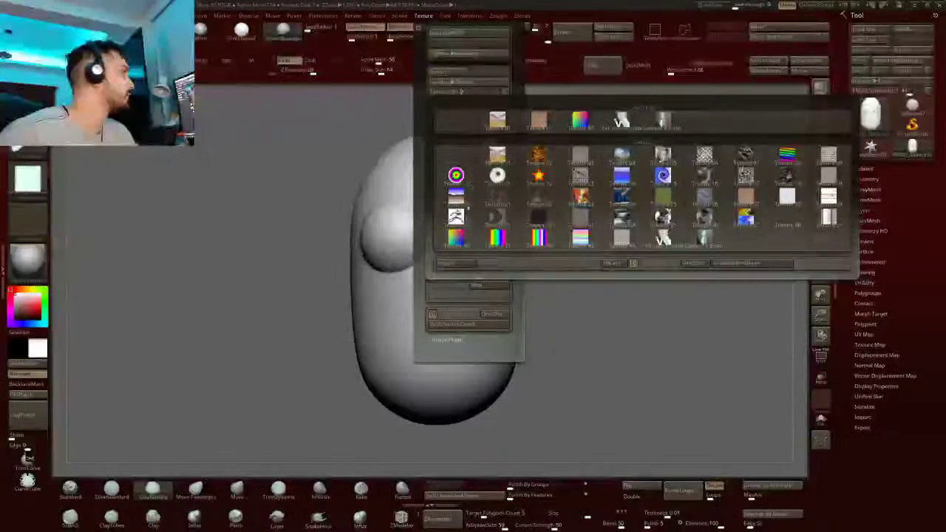
pyautogui.click(462, 262)
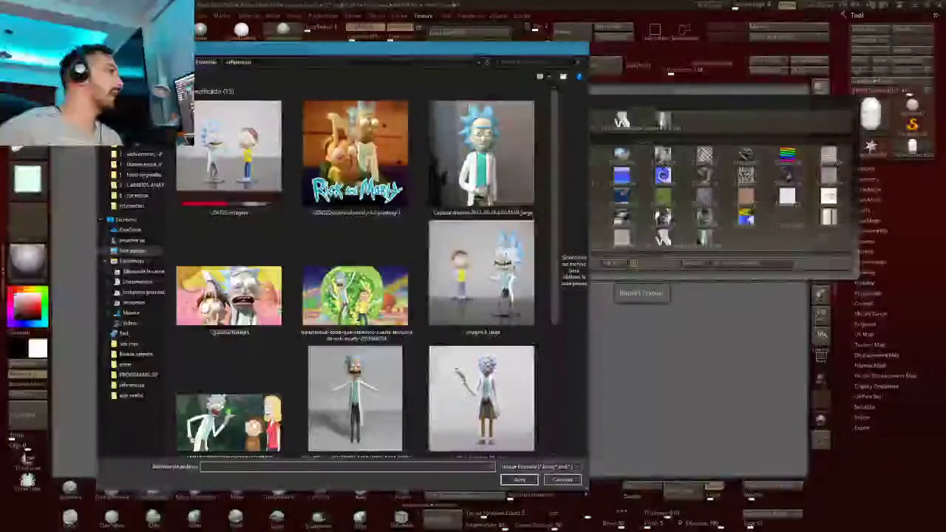
pyautogui.moveTo(557, 120); pyautogui.dragTo(557, 136)
pyautogui.scroll(-5, 558, 137)
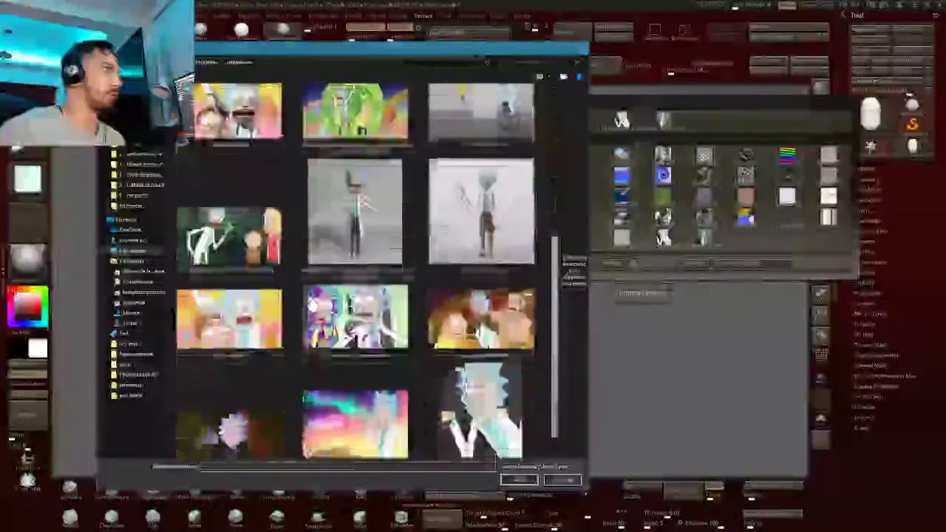
pyautogui.scroll(5, 558, 137)
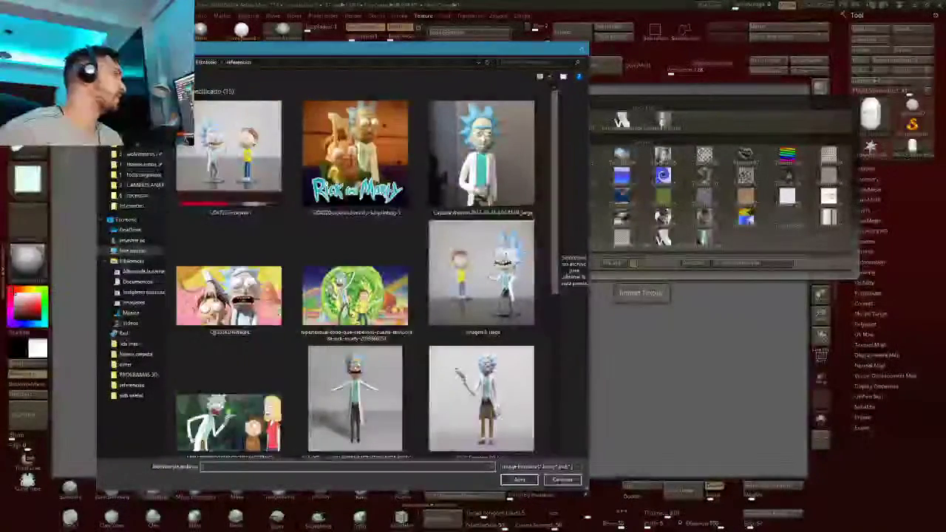
pyautogui.click(130, 92)
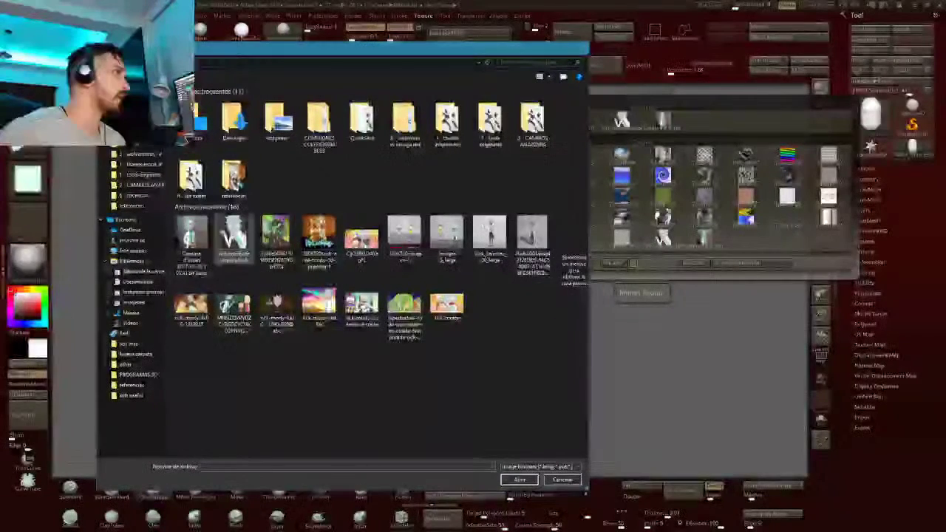
pyautogui.doubleClick(275, 238)
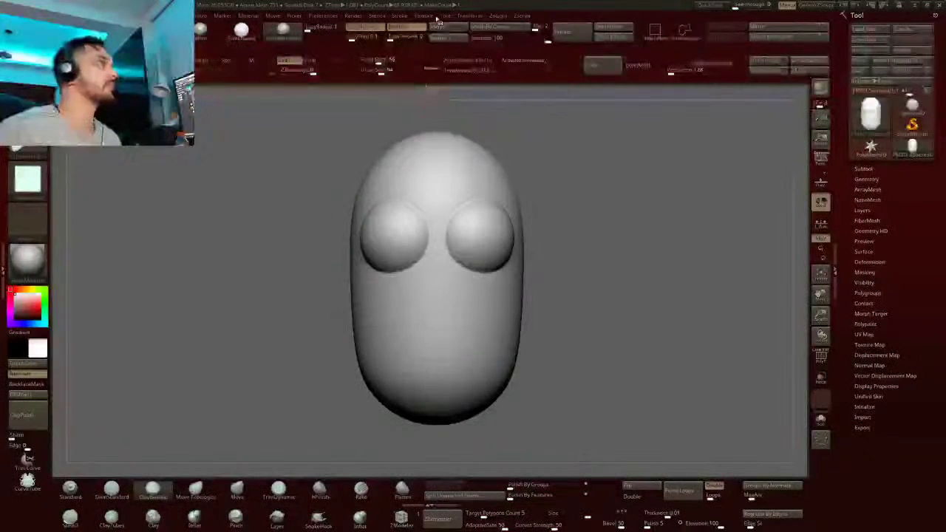
# Add the rick-morty-temporada-4 texture to Spotlight, scale it down and place it to the right of the head
pyautogui.click(424, 16)
pyautogui.click(463, 173)
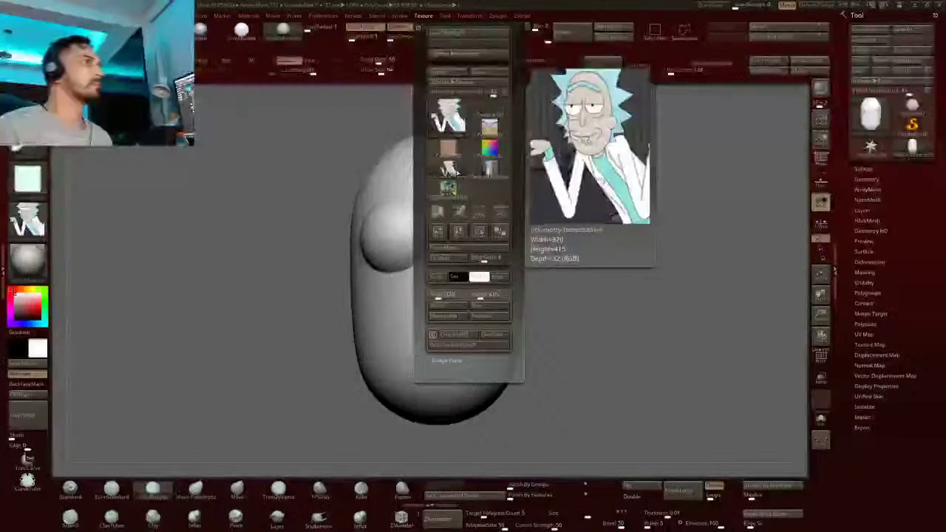
pyautogui.click(502, 213)
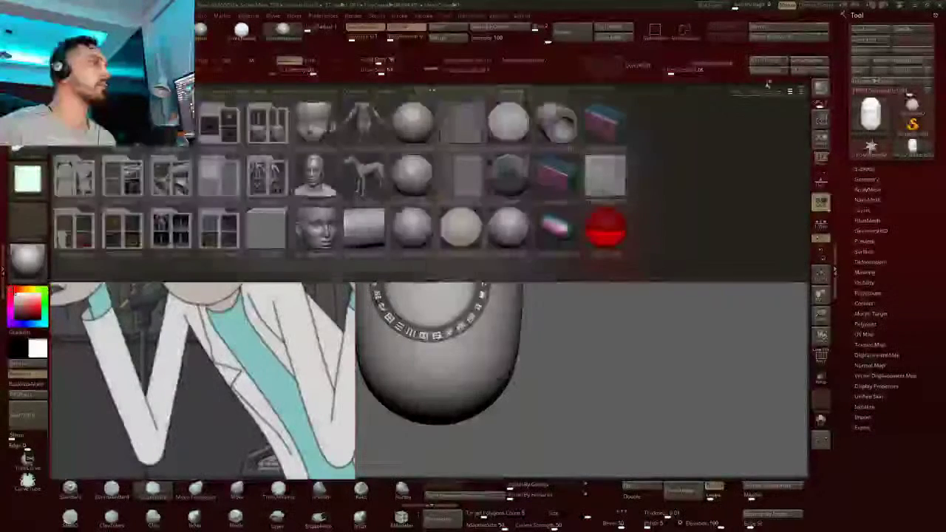
pyautogui.moveTo(454, 236); pyautogui.dragTo(459, 329)
pyautogui.moveTo(278, 227); pyautogui.dragTo(711, 230)
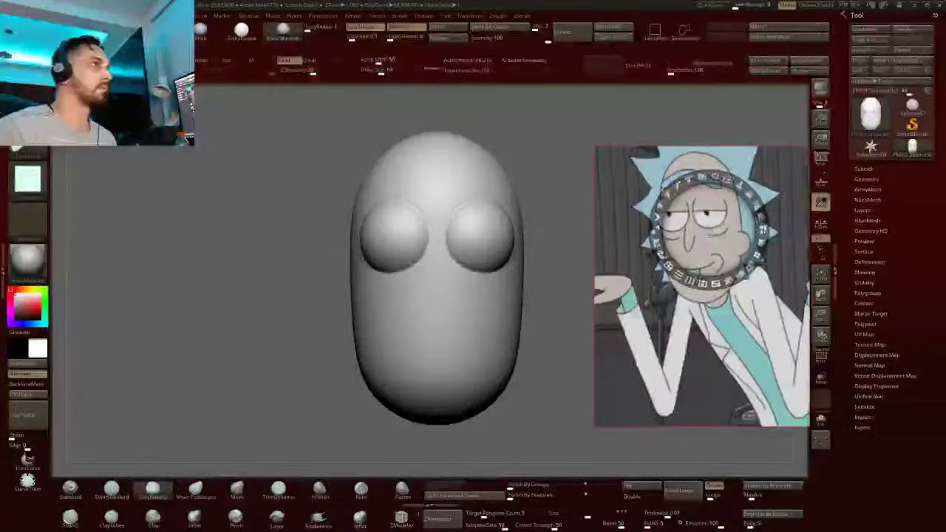
# Add the green Rick and Morty artwork to Spotlight on the head's left and move the Rick portrait back to the head's right
pyautogui.click(432, 16)
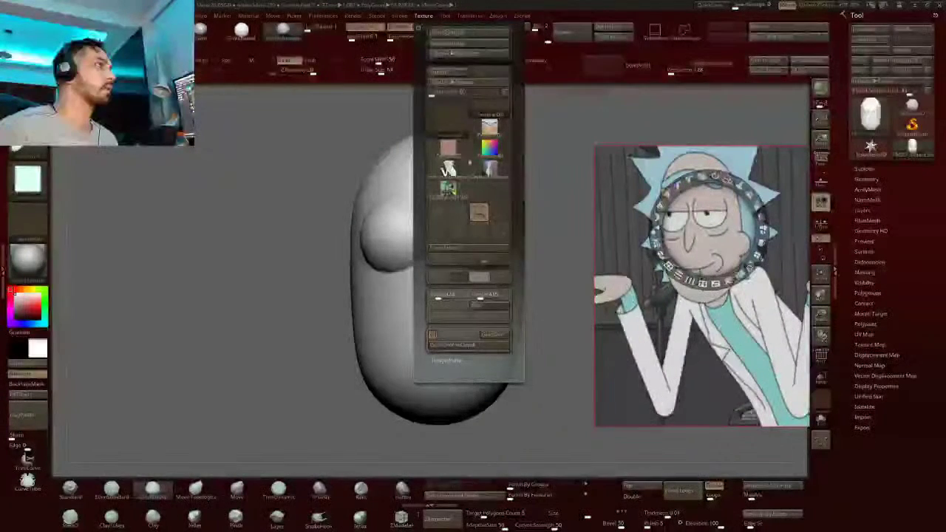
pyautogui.click(450, 186)
pyautogui.click(498, 210)
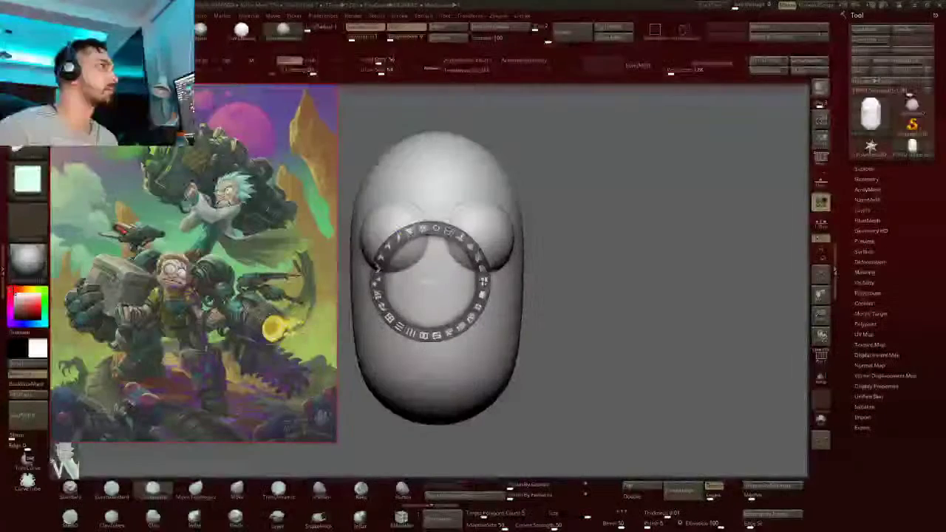
pyautogui.moveTo(448, 231)
pyautogui.mouseDown()
pyautogui.moveTo(415, 230)
pyautogui.moveTo(440, 229)
pyautogui.mouseUp()
pyautogui.moveTo(281, 267); pyautogui.dragTo(229, 261)
pyautogui.click(61, 457)
pyautogui.moveTo(82, 436); pyautogui.dragTo(655, 241)
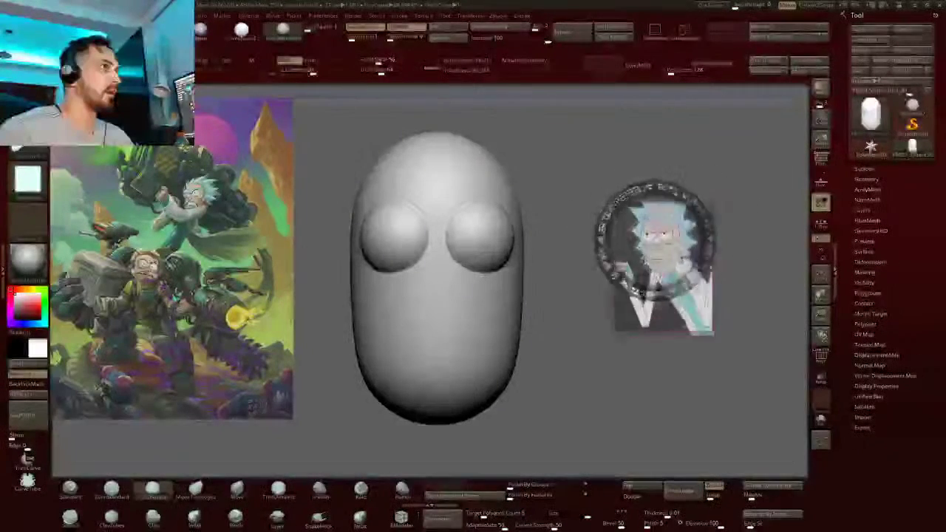